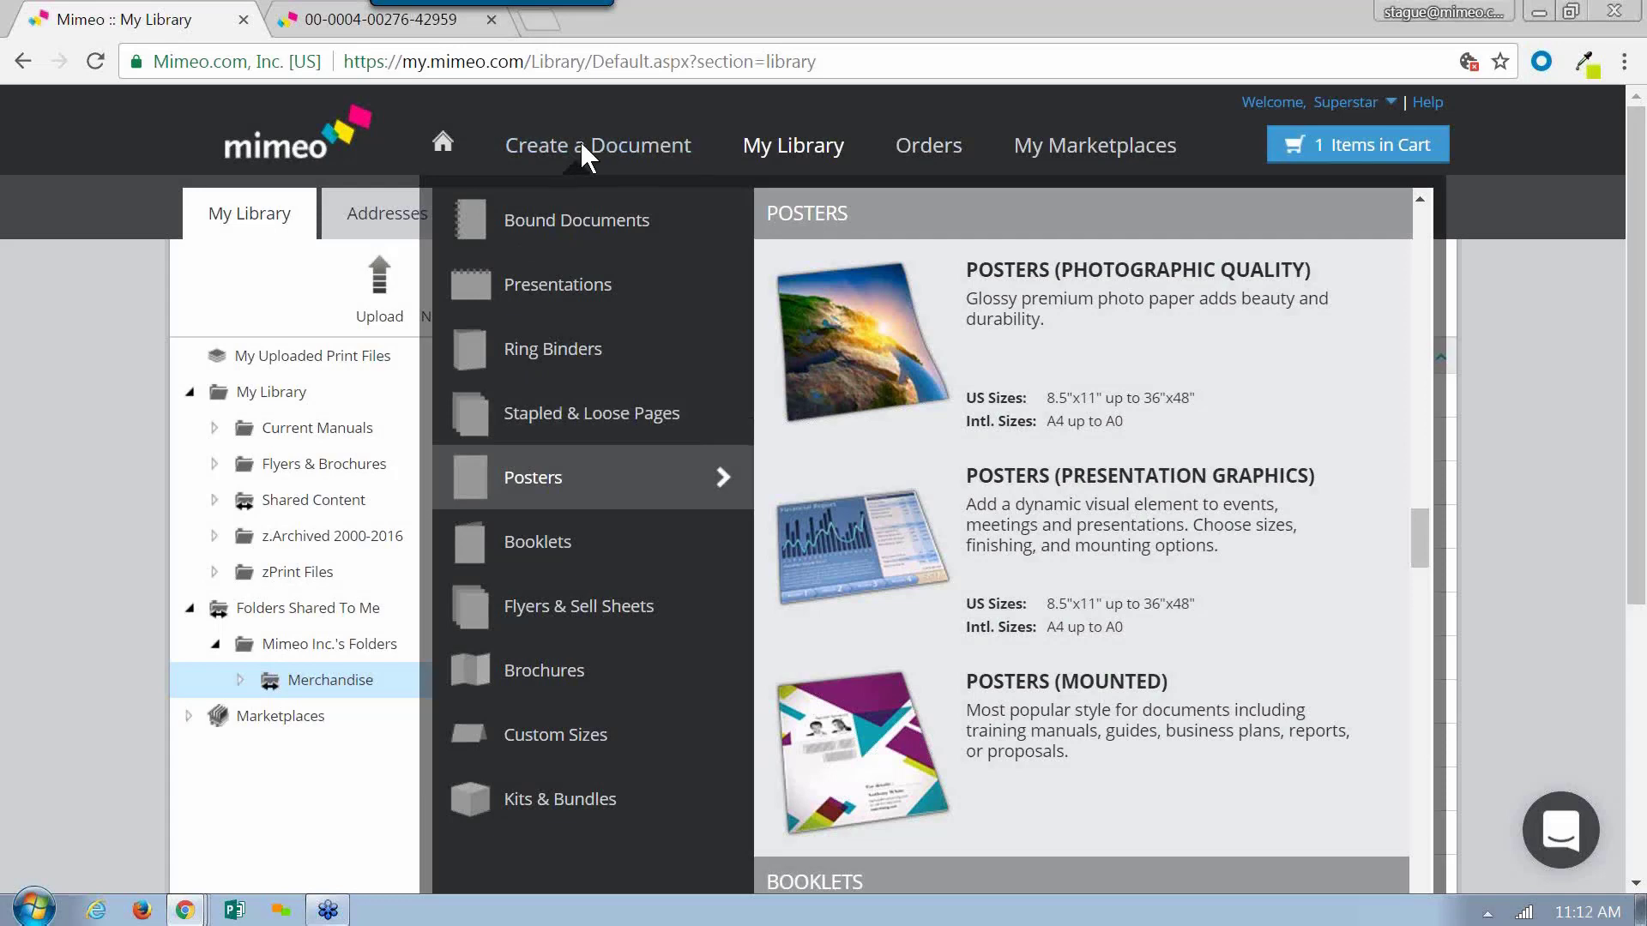
# Step: Start a new spiral bound document and show the available content from the Current Manuals folder in My Library
pyautogui.moveTo(578, 236)
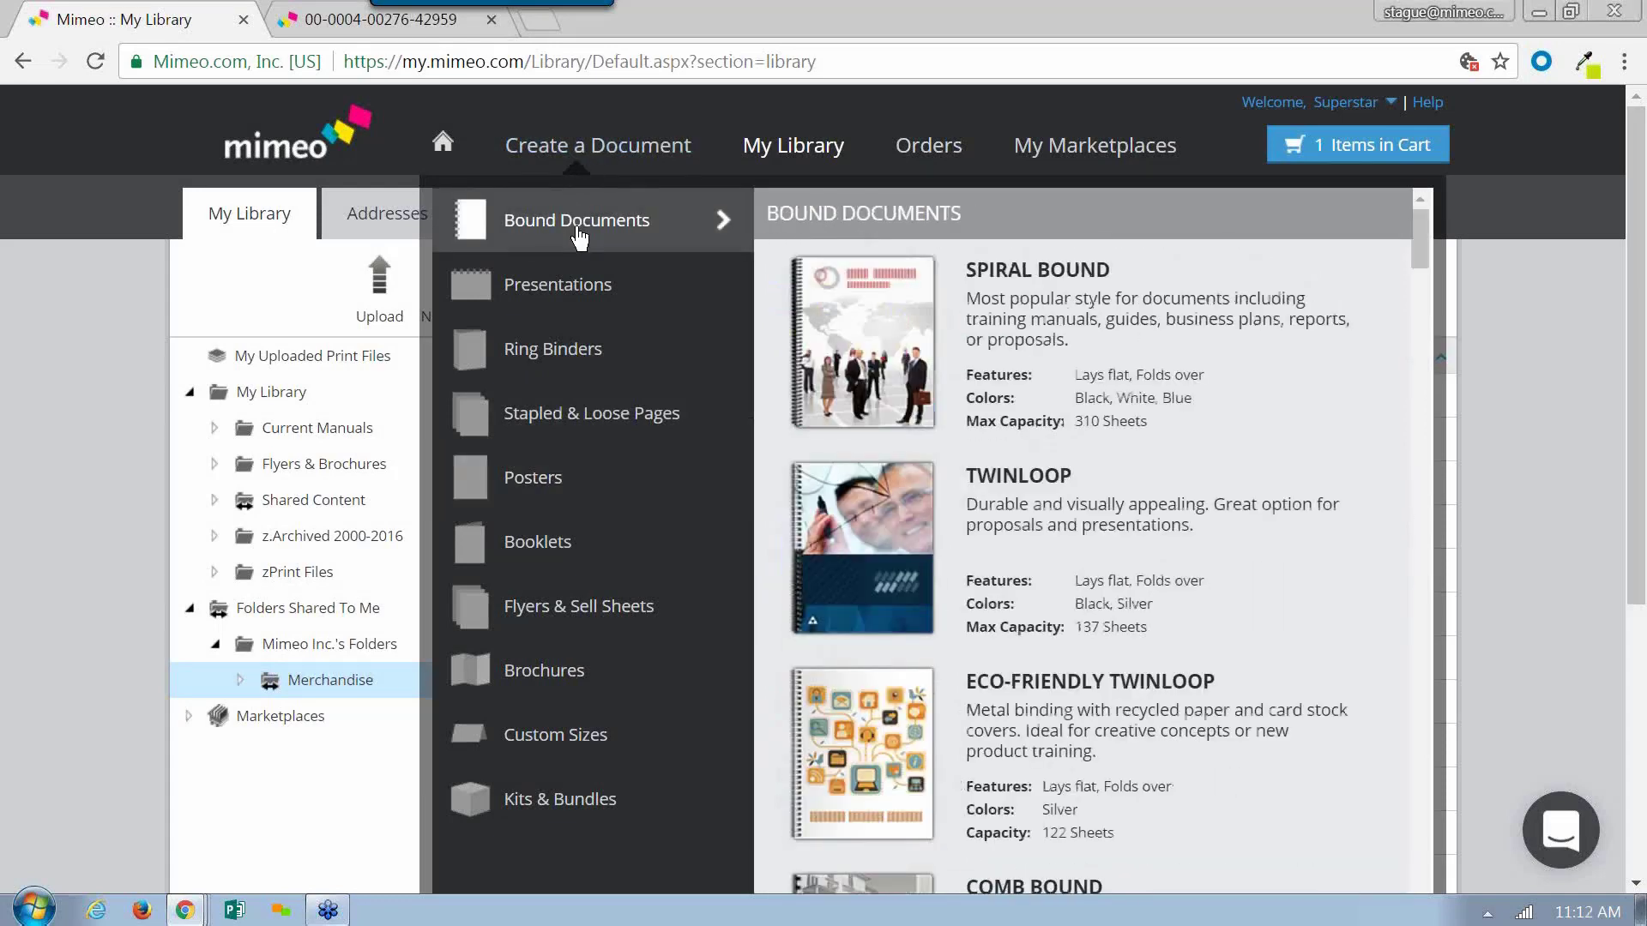
pyautogui.click(968, 355)
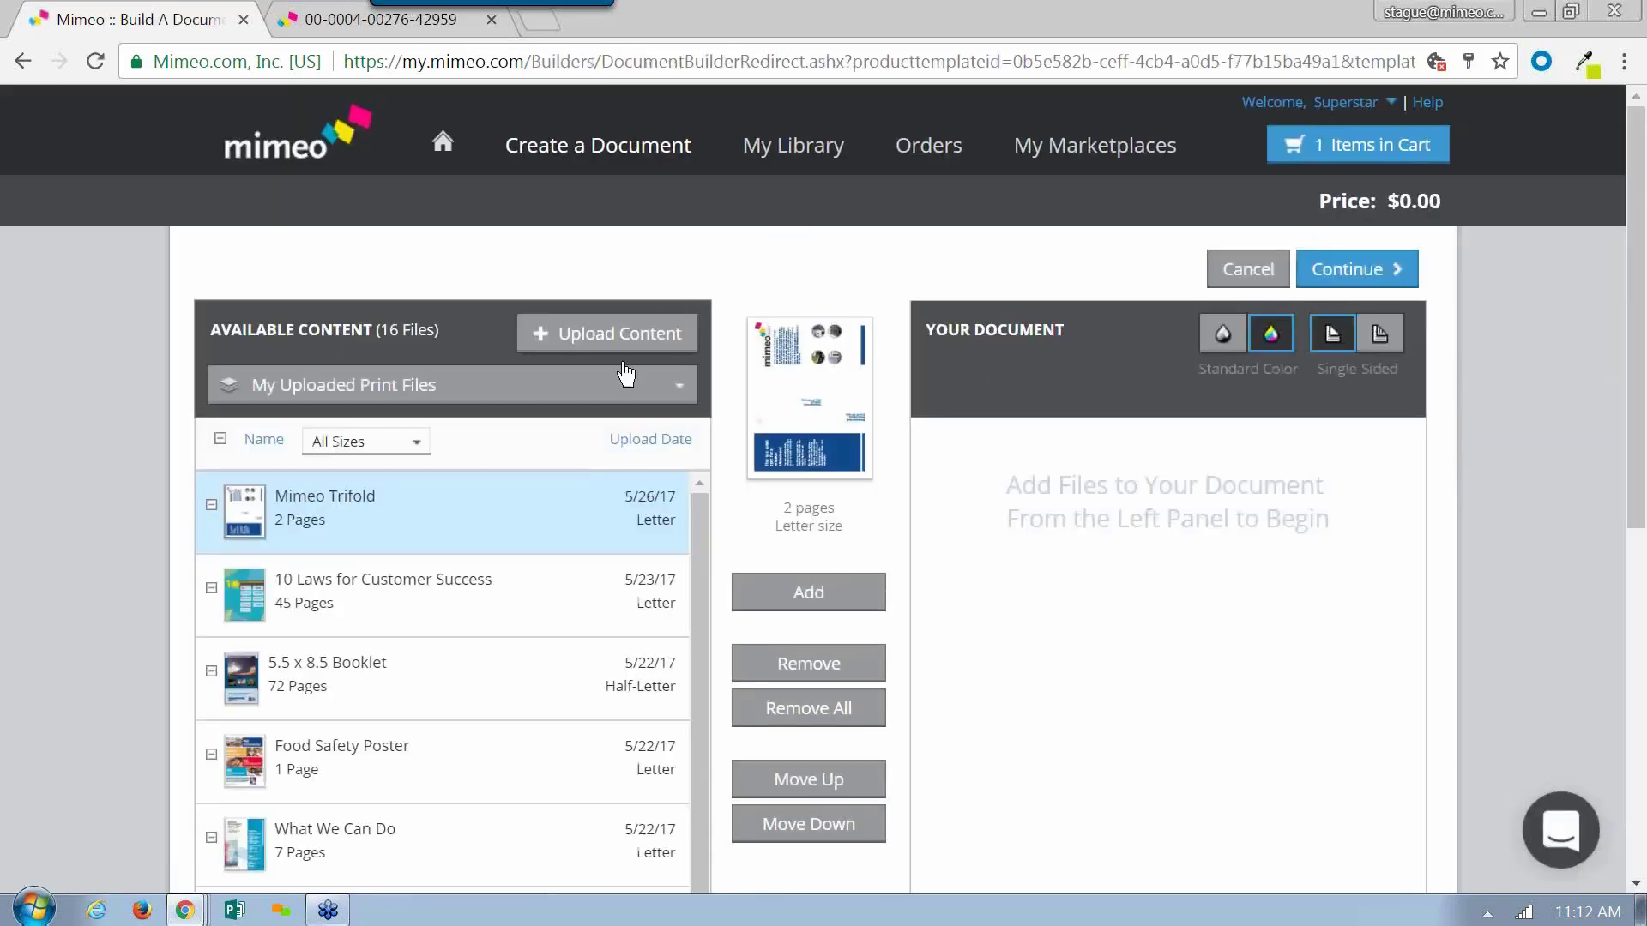
pyautogui.click(660, 395)
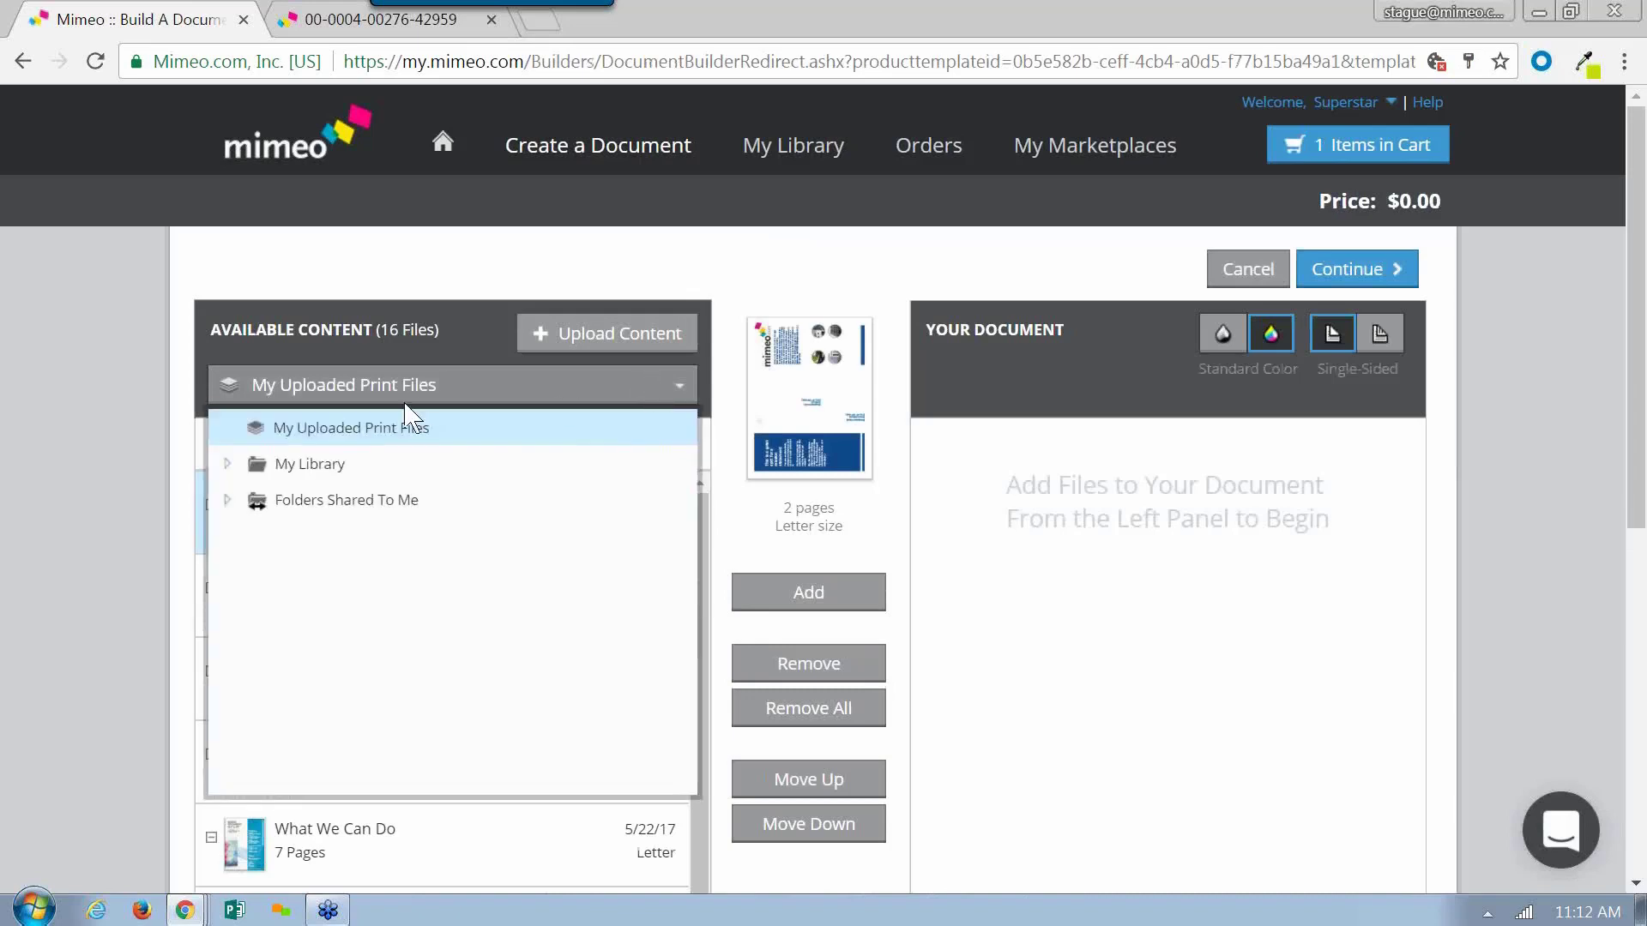
pyautogui.click(229, 465)
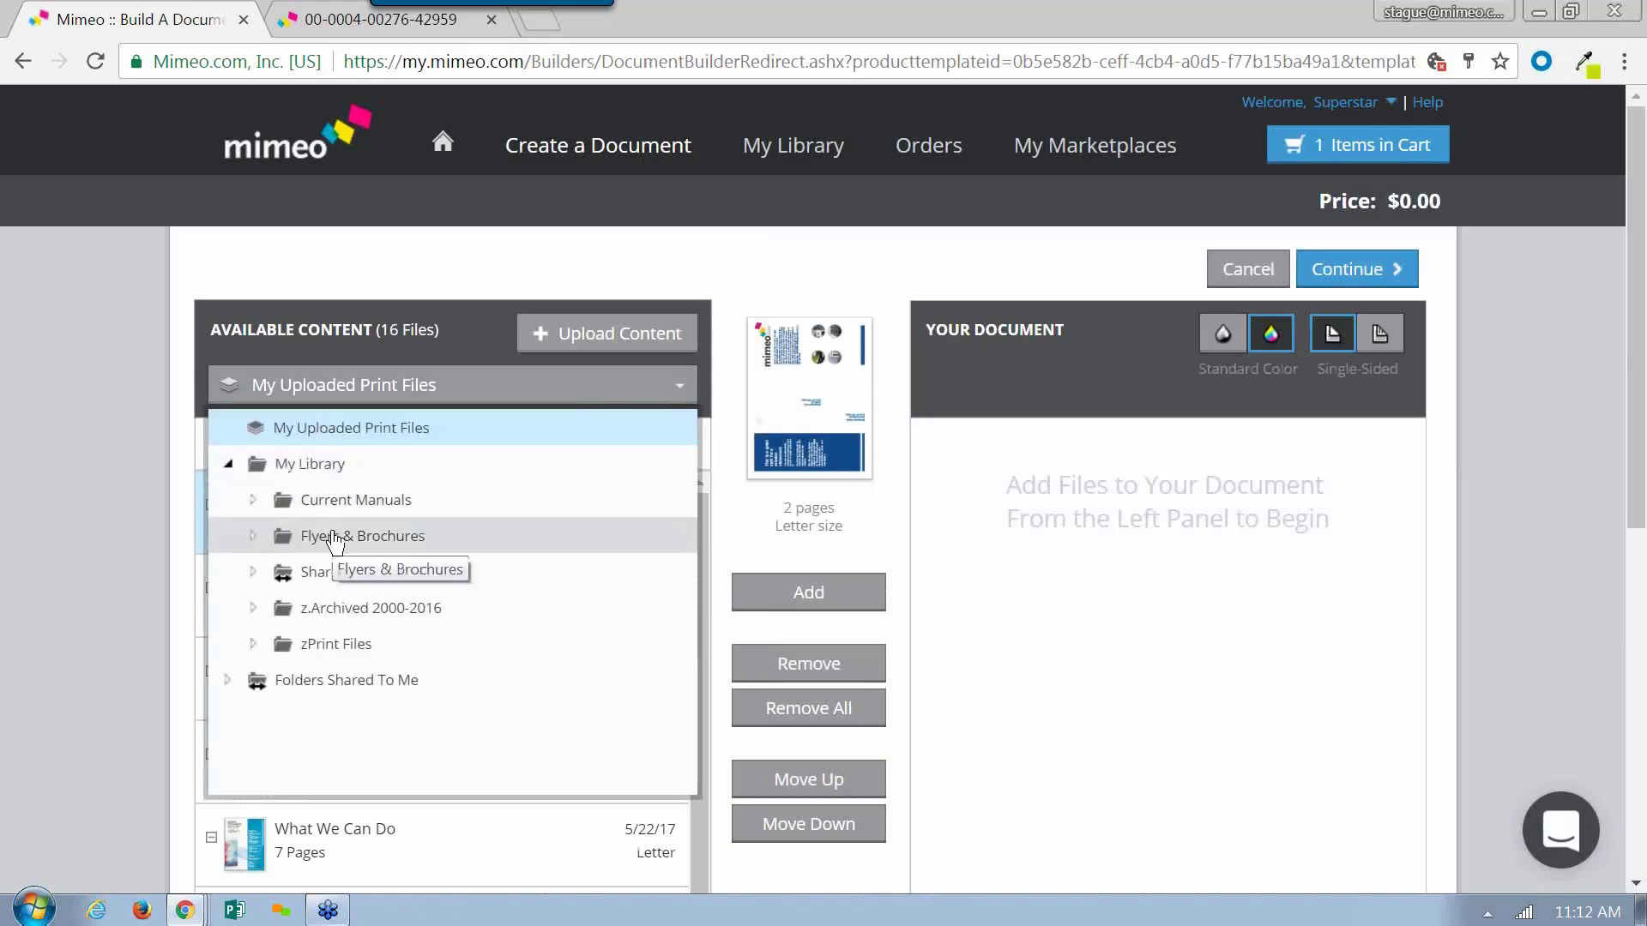
pyautogui.click(343, 501)
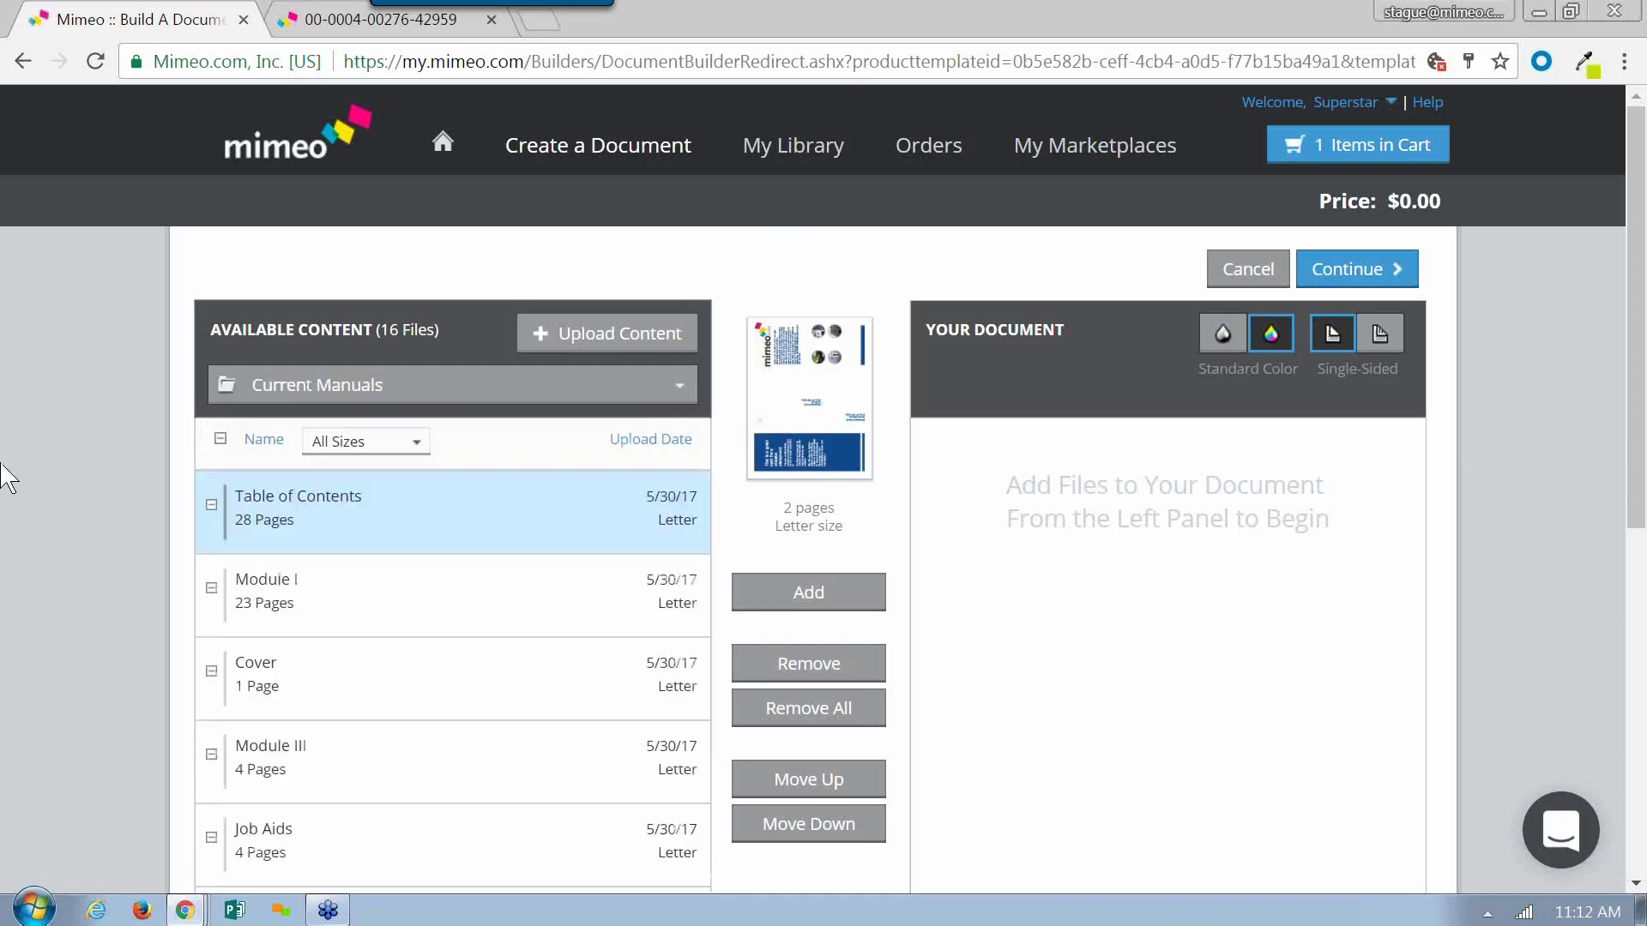
pyautogui.scroll(-2, 8, 472)
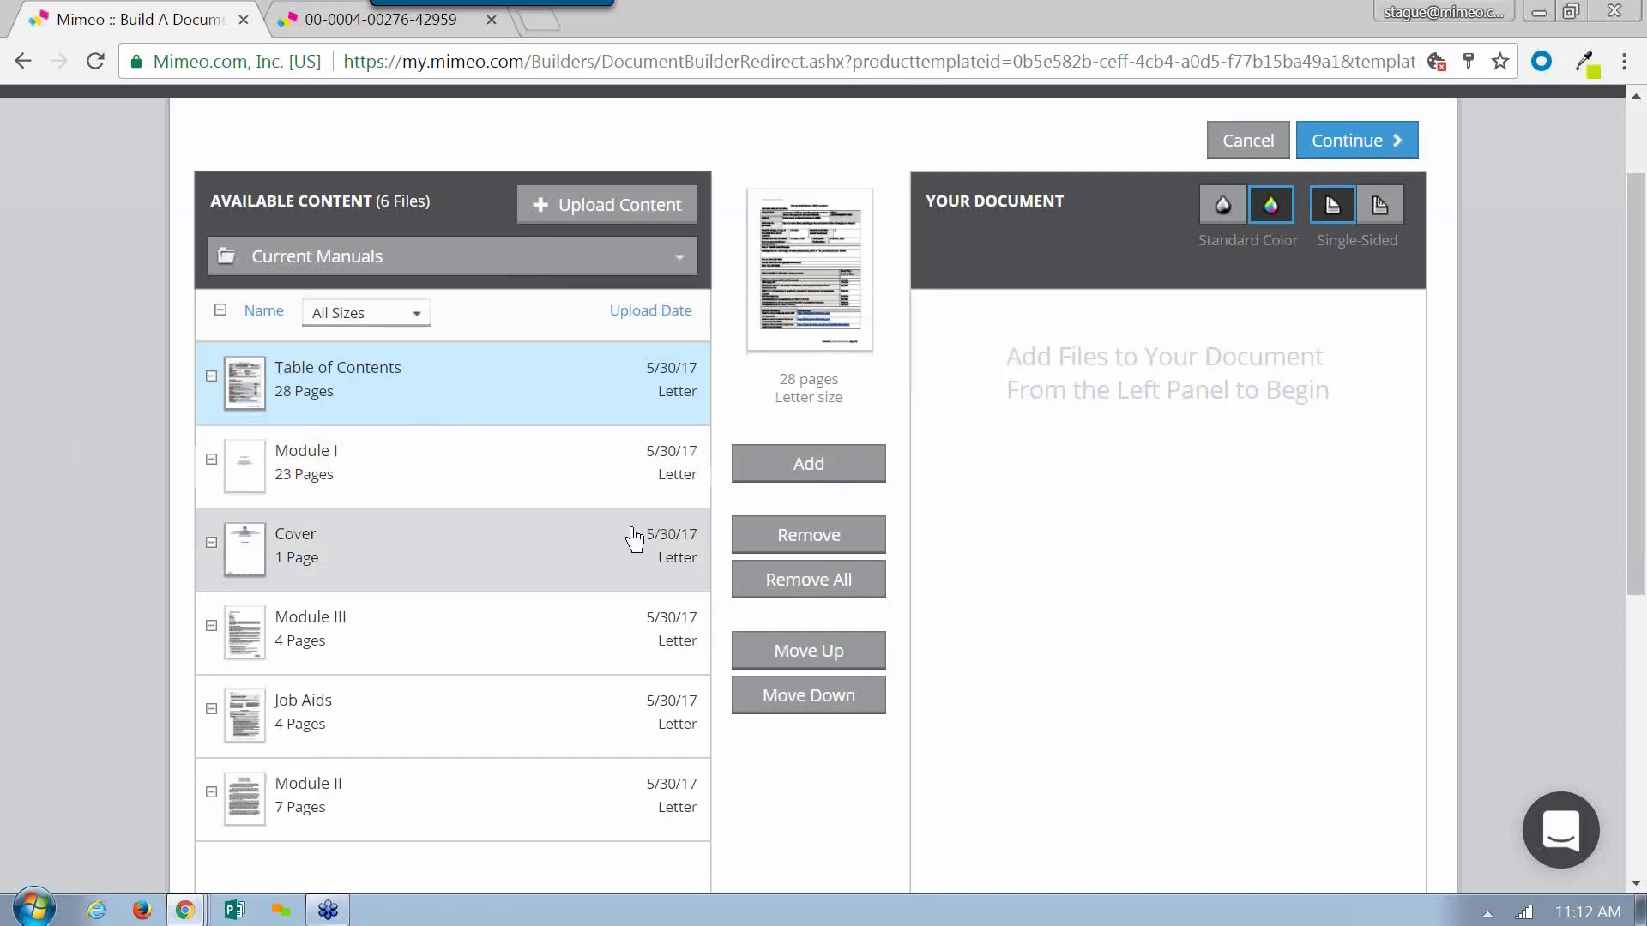
# Step: Add Cover, Table of Contents, Module I, Module II, Module III and Job Aids to the document, in that order
pyautogui.doubleClick(463, 566)
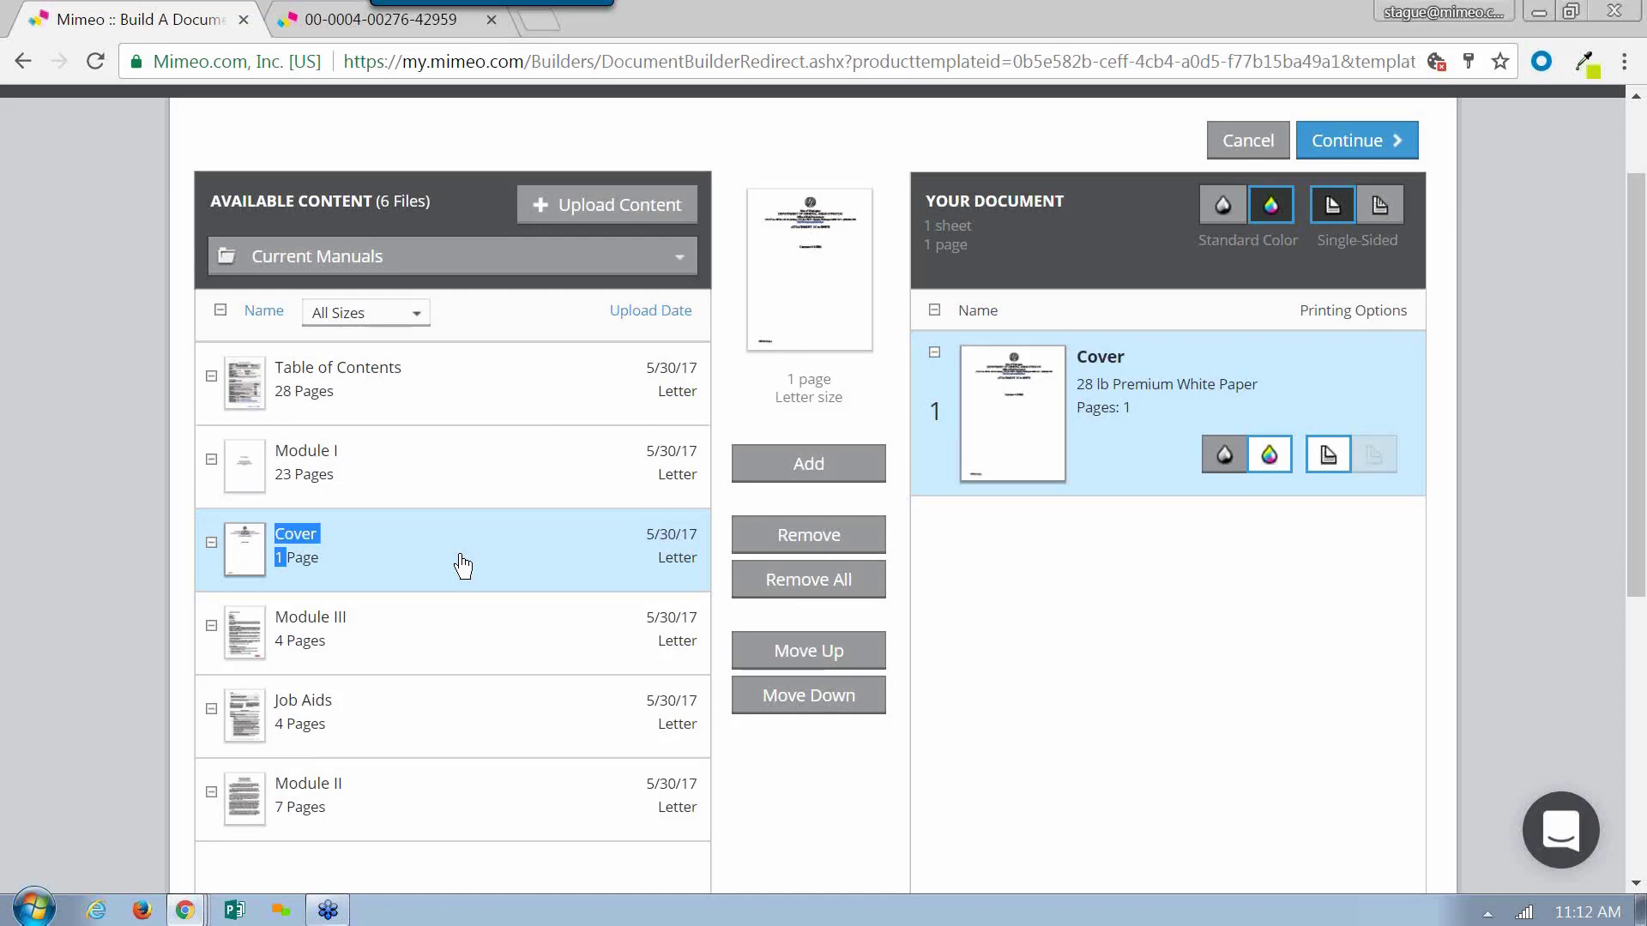
pyautogui.doubleClick(458, 400)
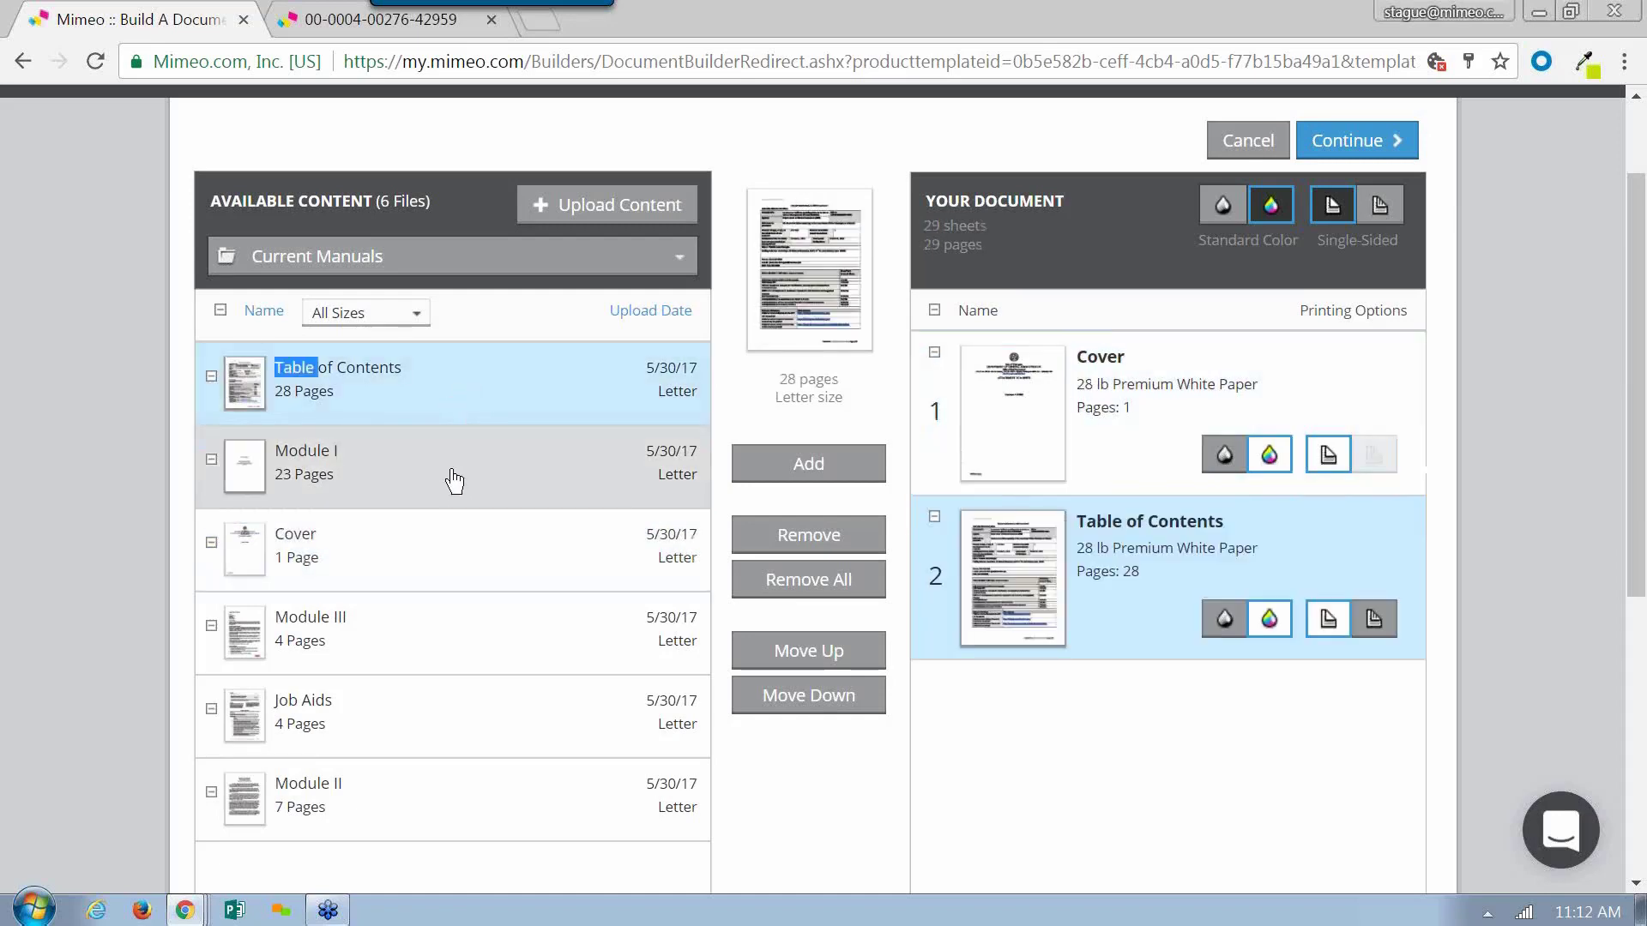
pyautogui.doubleClick(453, 489)
pyautogui.doubleClick(463, 810)
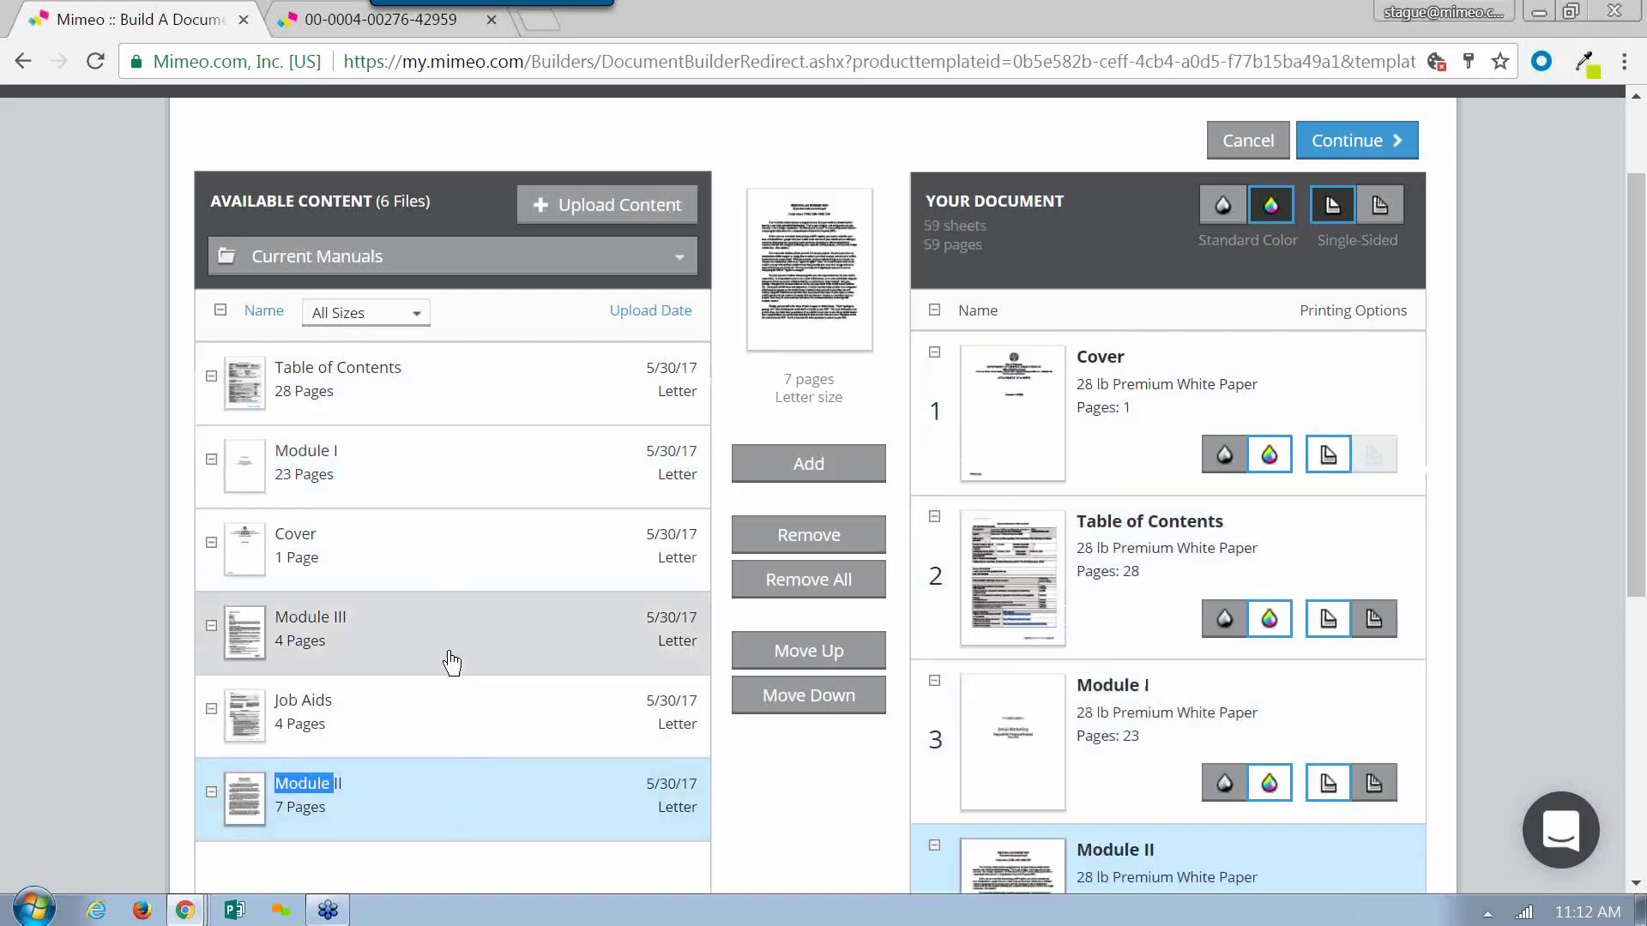
pyautogui.doubleClick(452, 660)
pyautogui.doubleClick(440, 718)
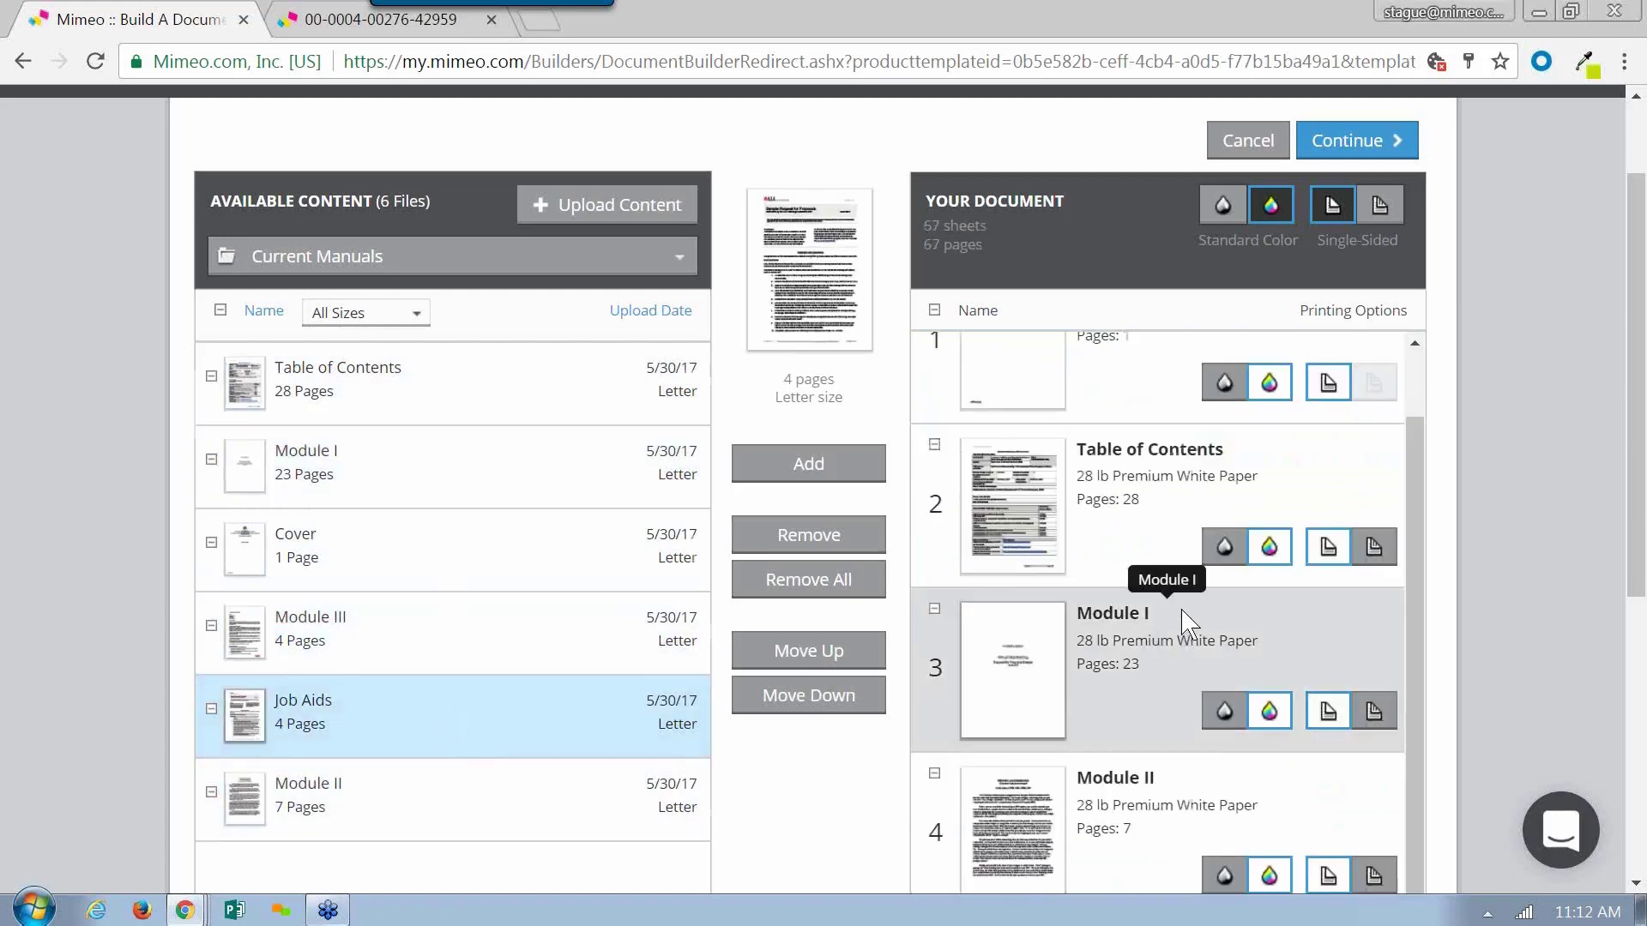
# Step: Set the whole document to double-sided printing
pyautogui.moveTo(1411, 619); pyautogui.dragTo(1408, 454)
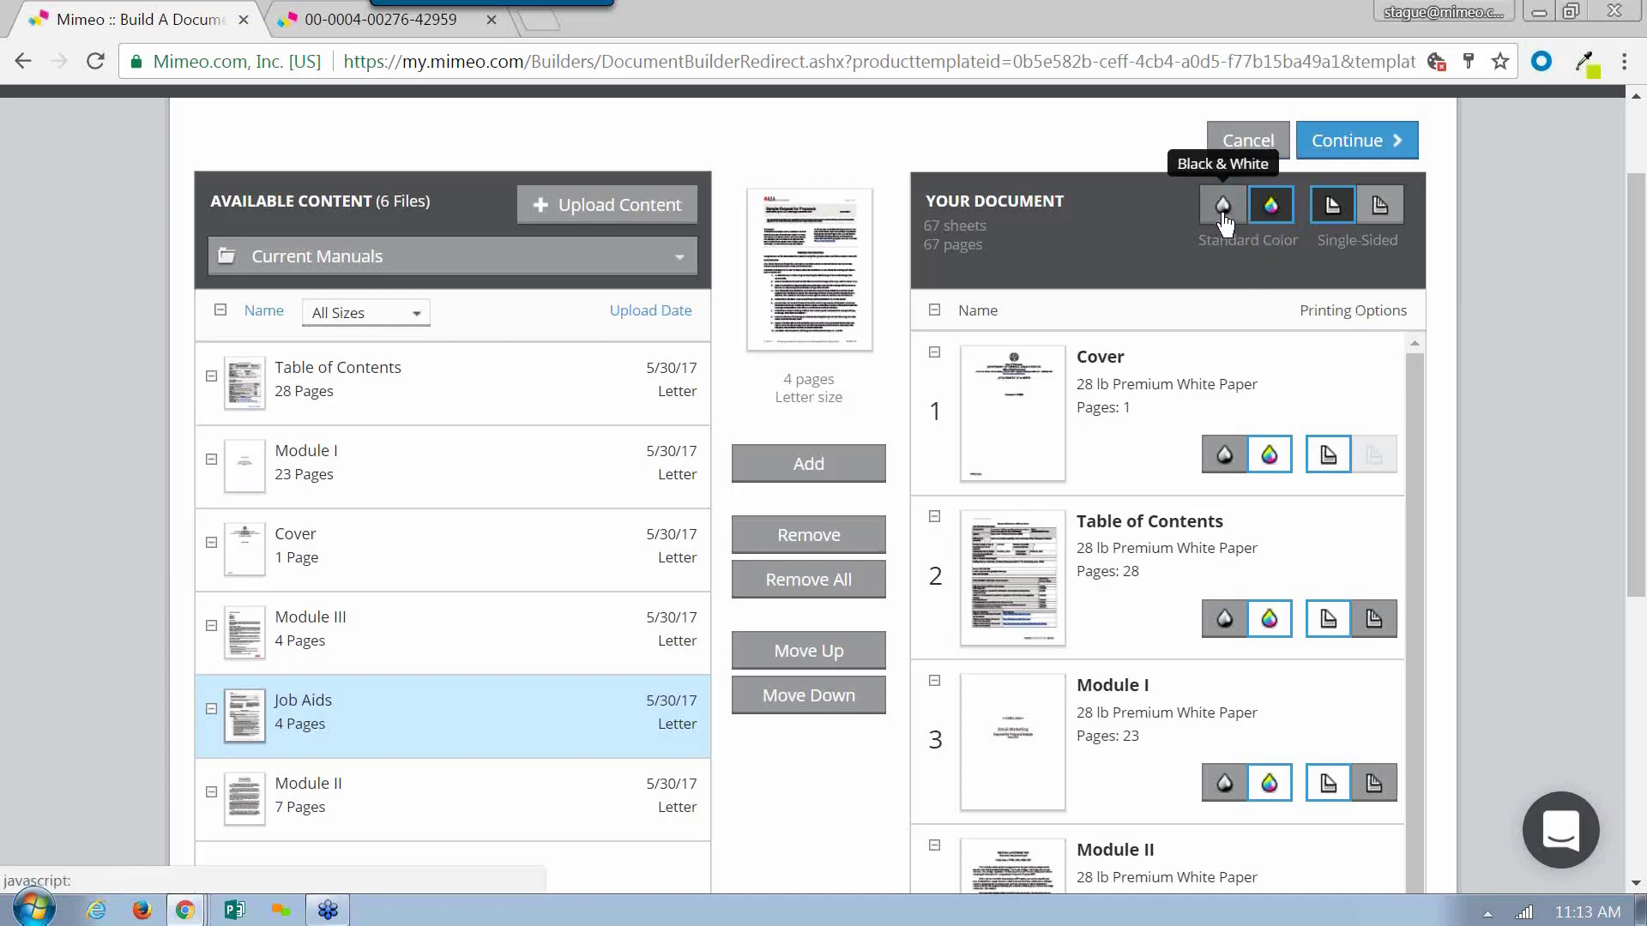
pyautogui.scroll(-1, 1313, 390)
pyautogui.scroll(-2, 1313, 390)
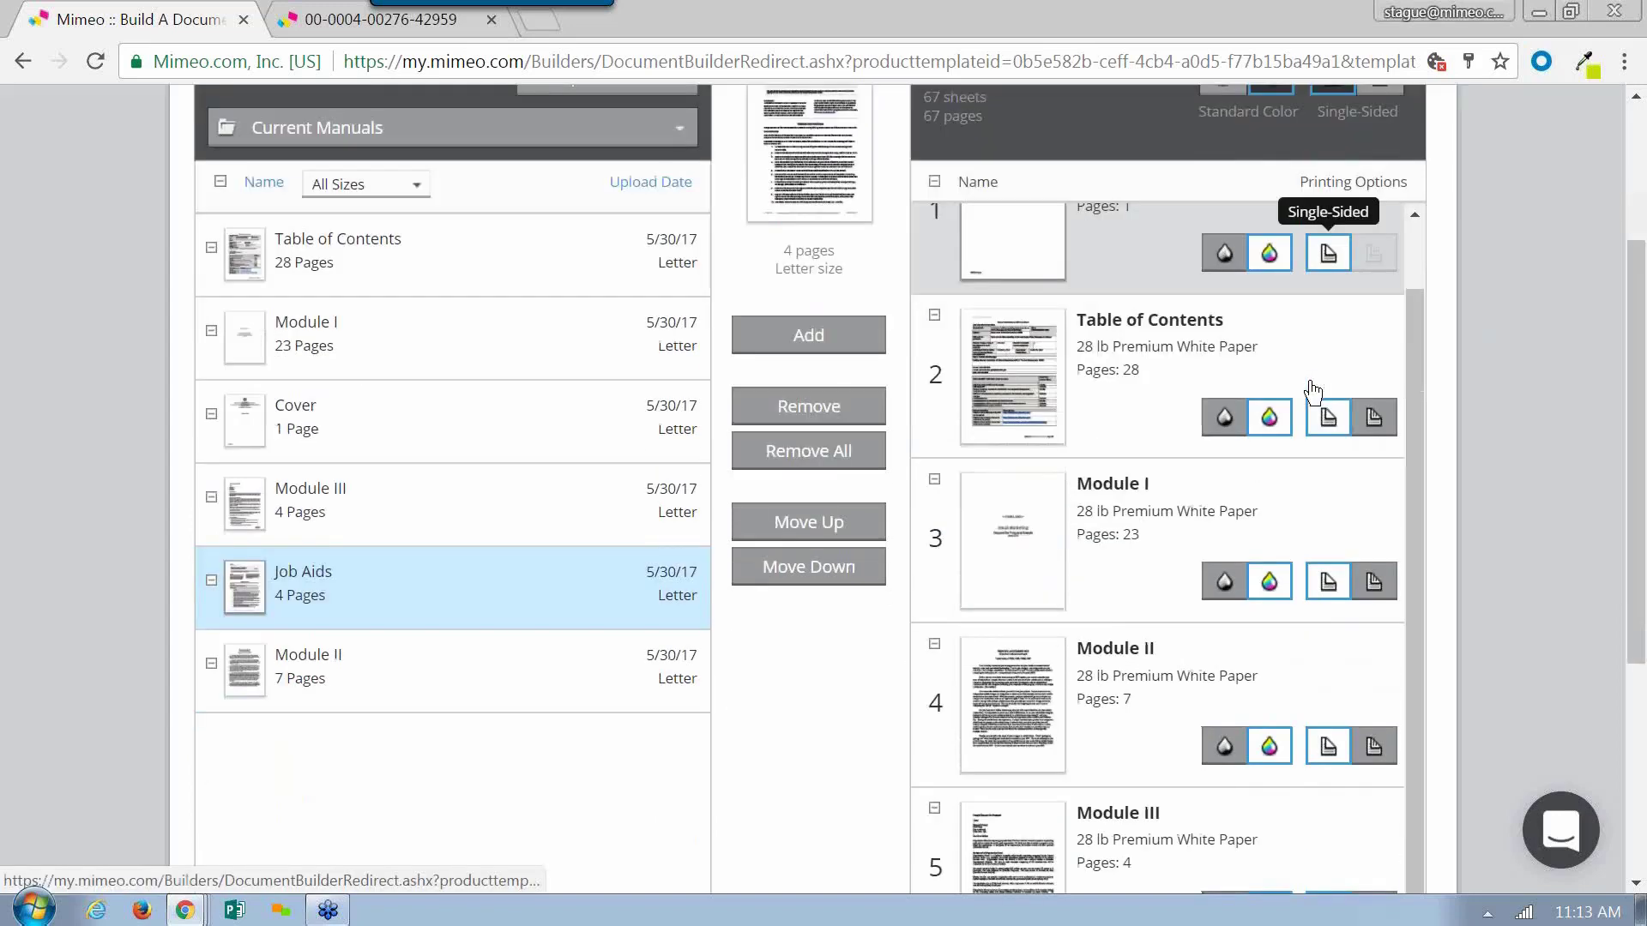
pyautogui.scroll(1, 1312, 393)
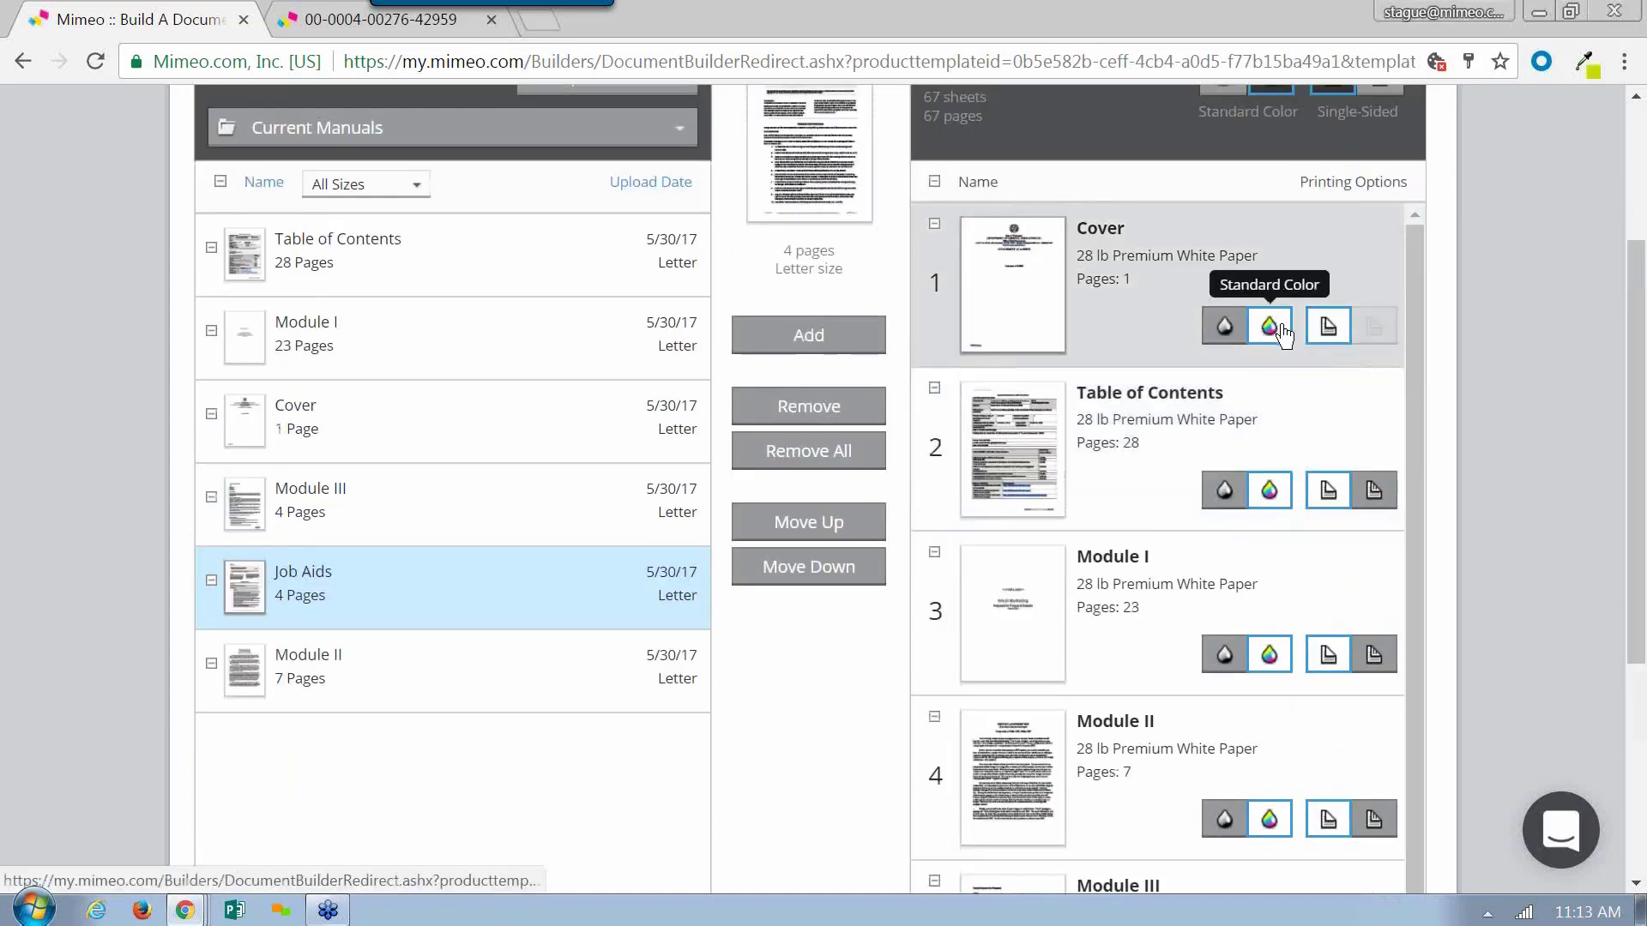
pyautogui.scroll(2, 1571, 352)
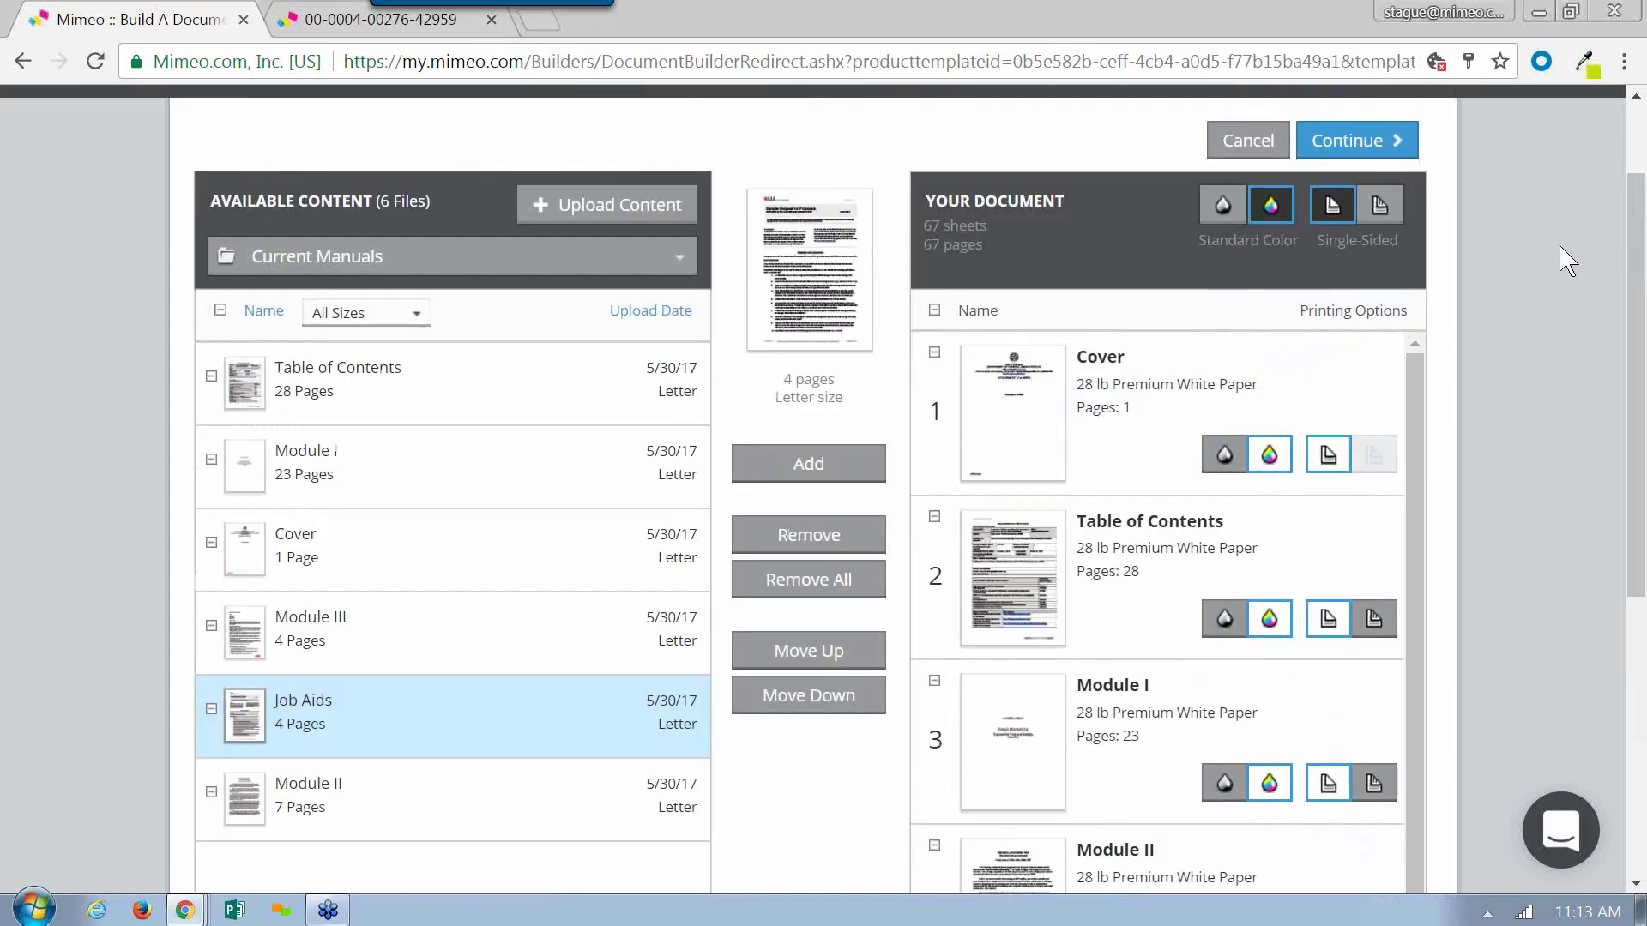
pyautogui.click(1379, 204)
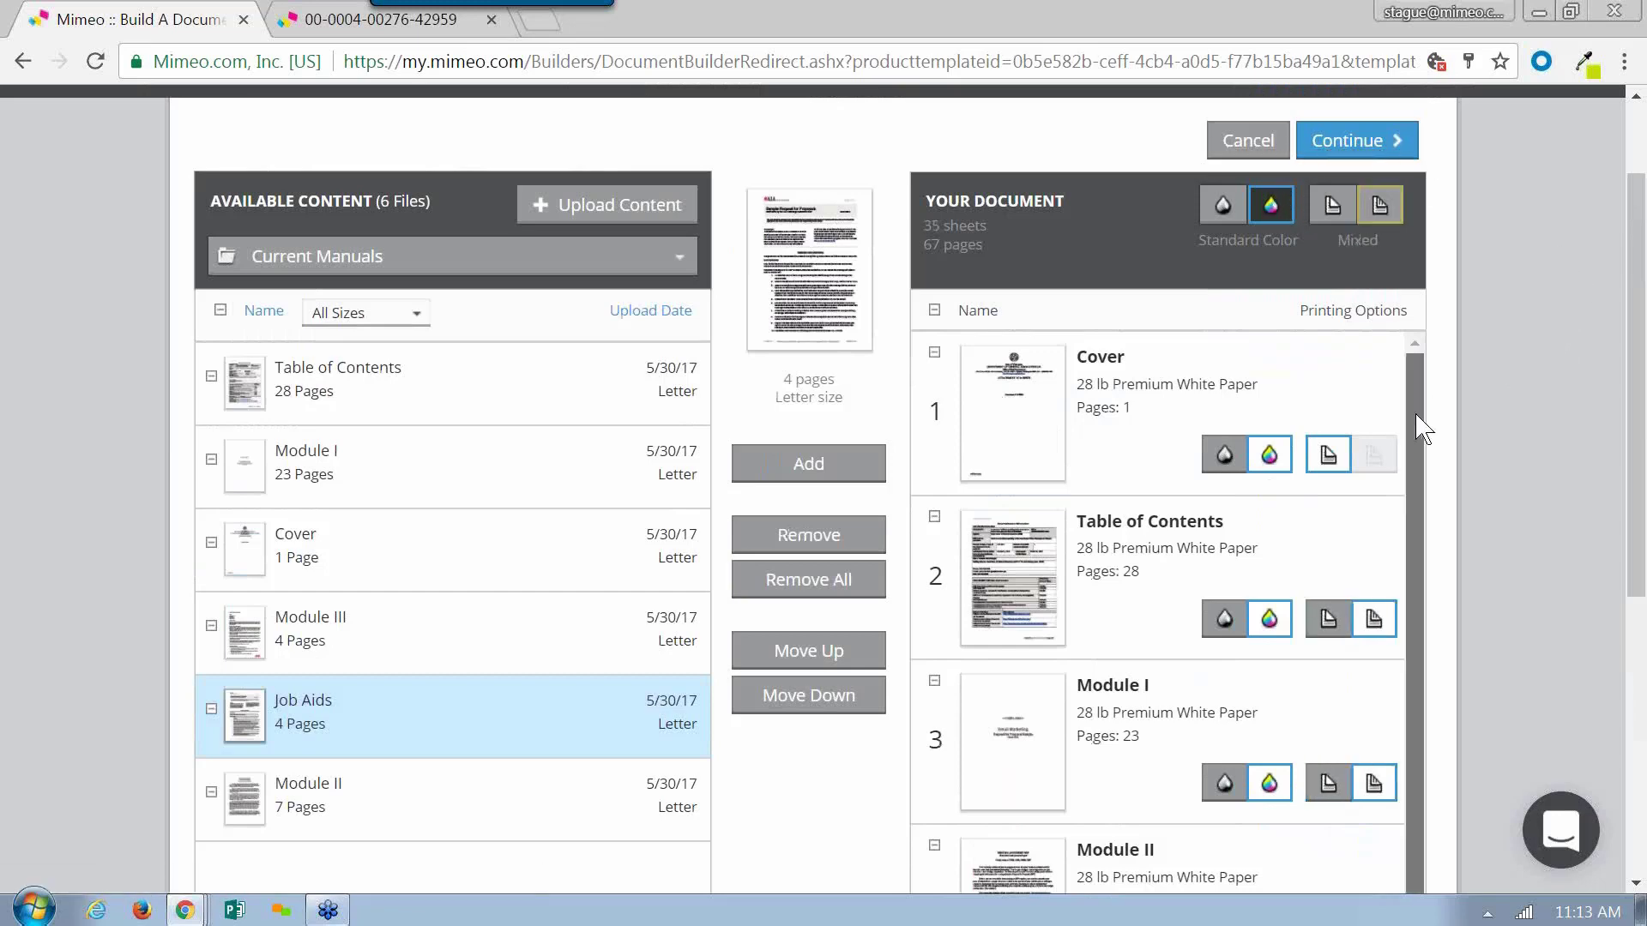
# Step: Set the Job Aids file to print in black and white on 65 lb Light Green Card
pyautogui.scroll(-1, 1416, 415)
pyautogui.scroll(-3, 1578, 506)
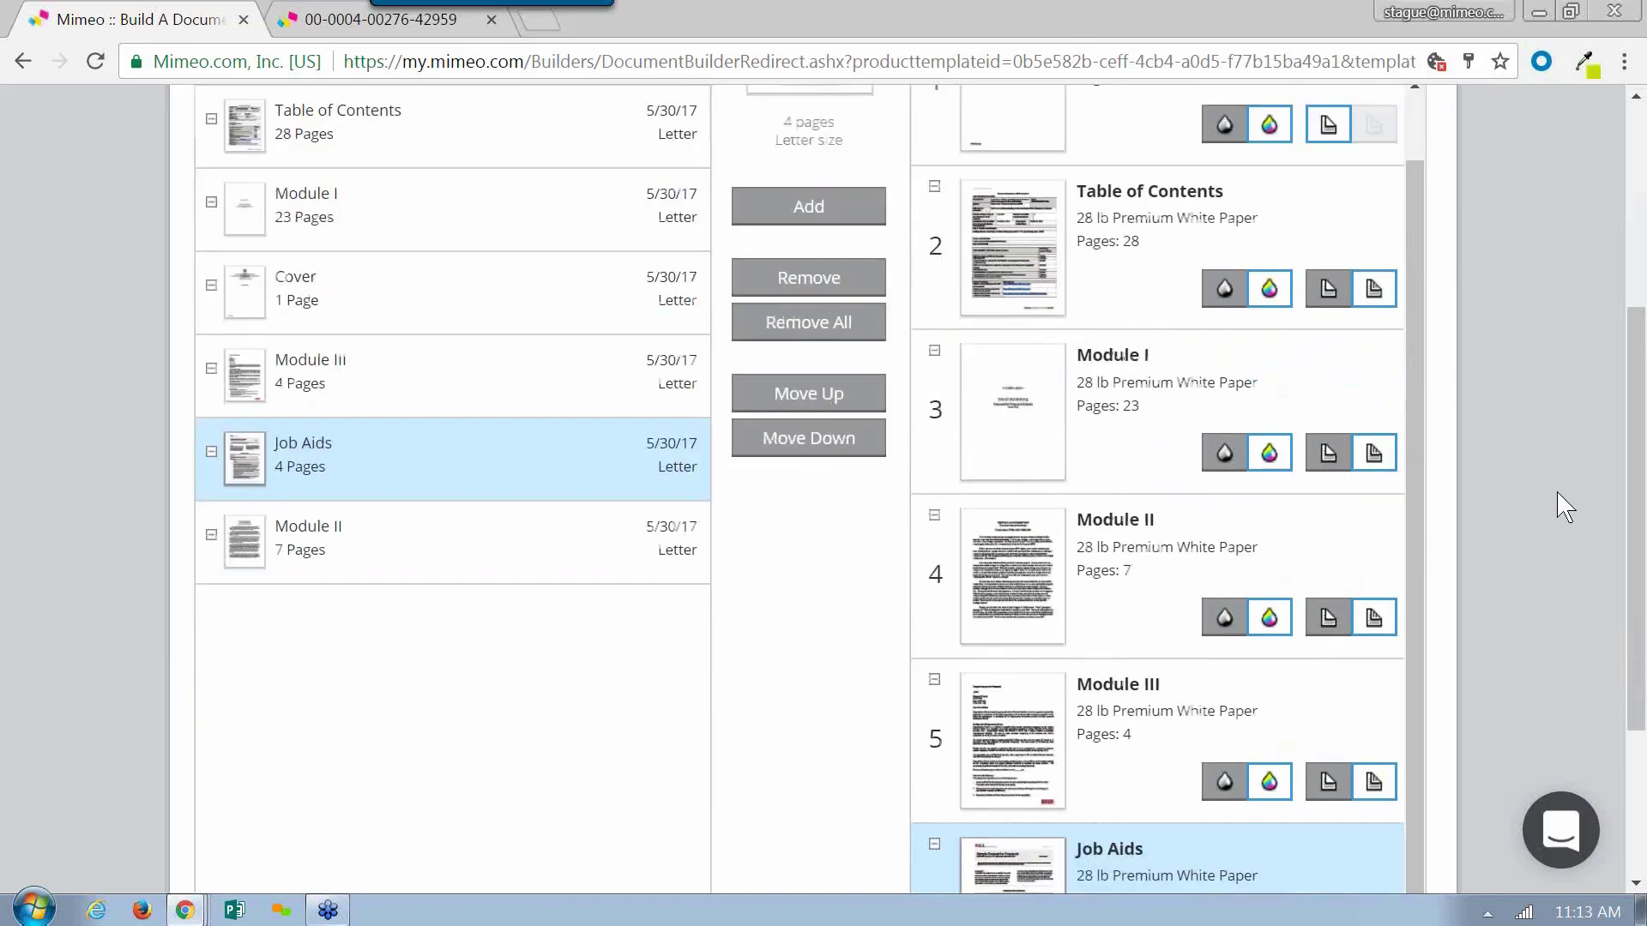
pyautogui.scroll(-3, 1552, 508)
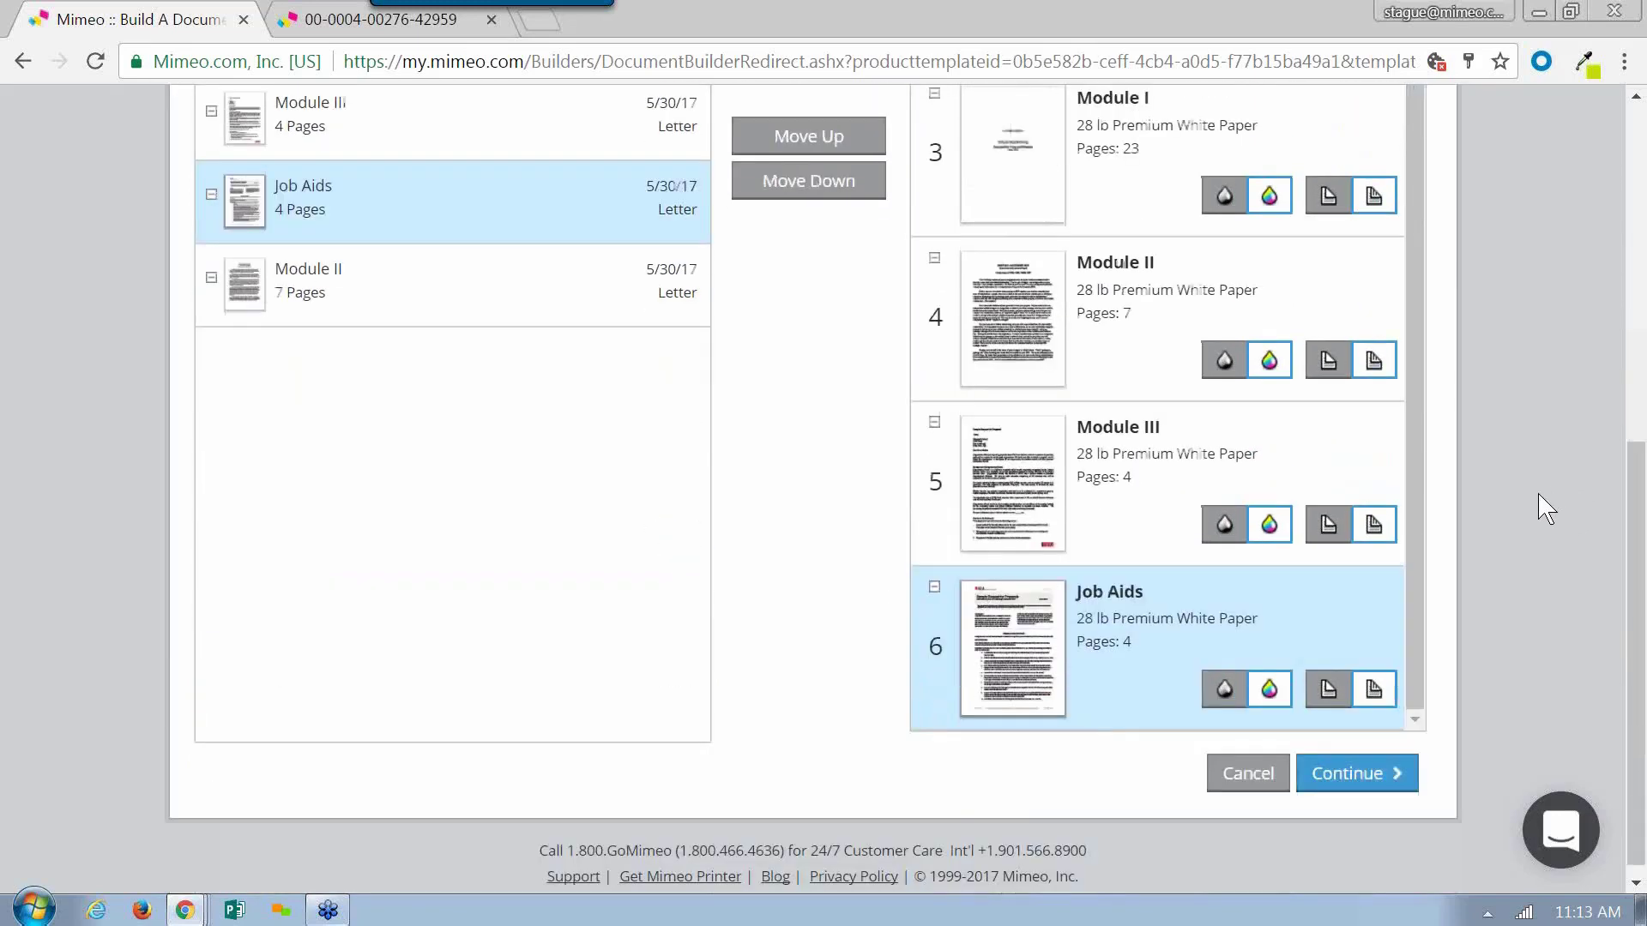
pyautogui.click(1224, 689)
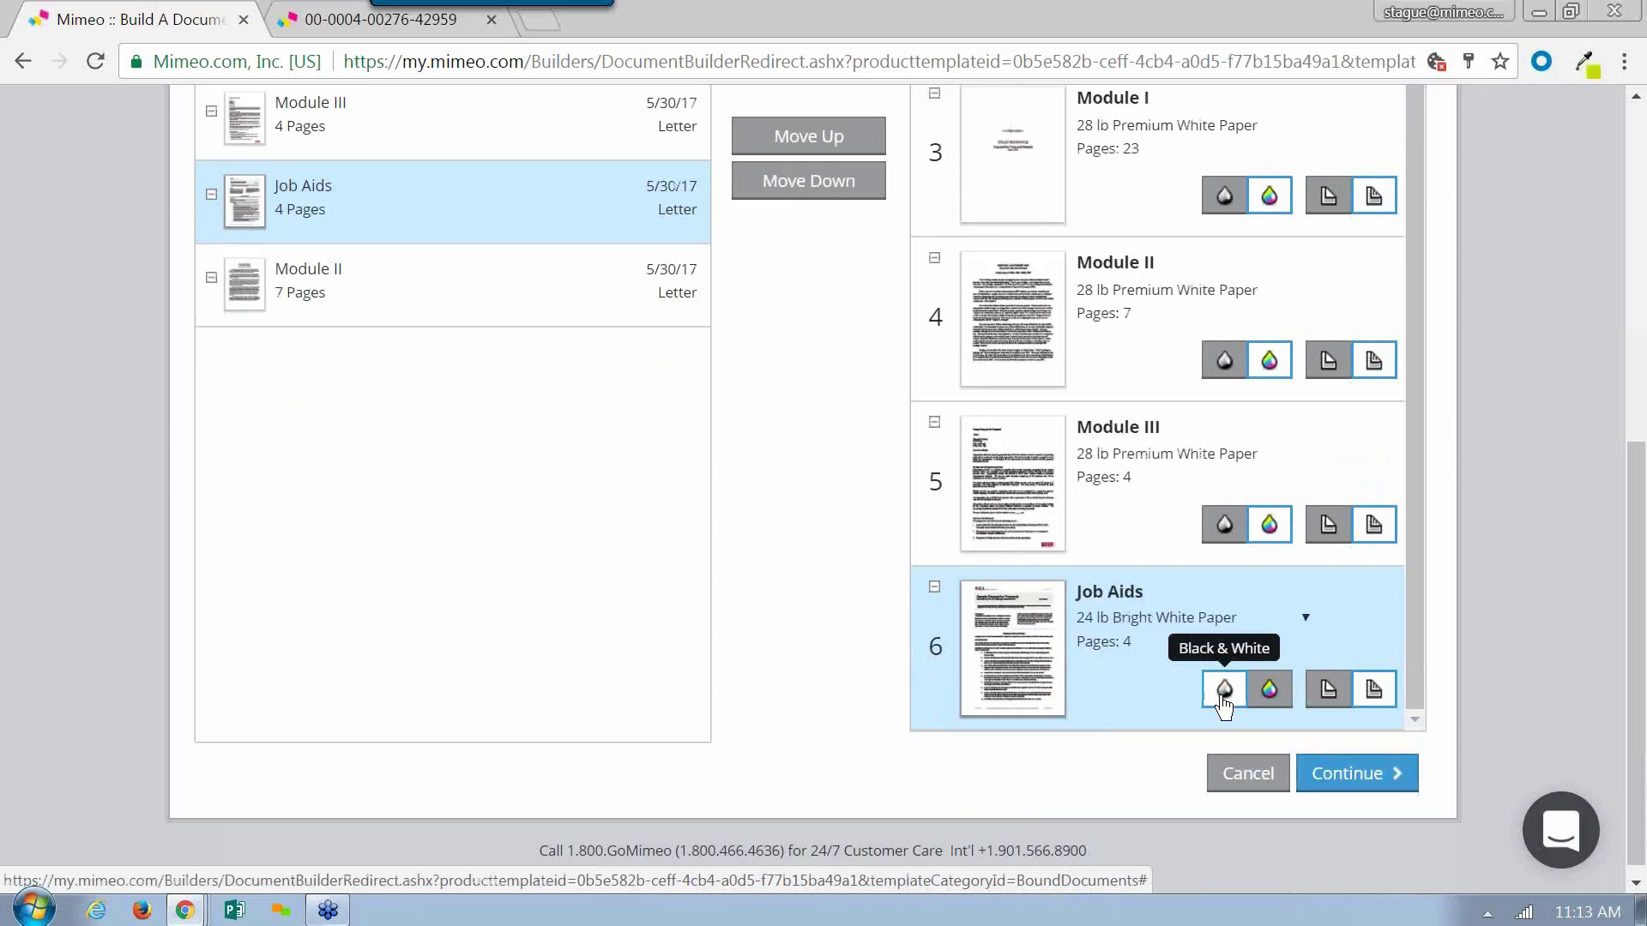
pyautogui.click(1305, 619)
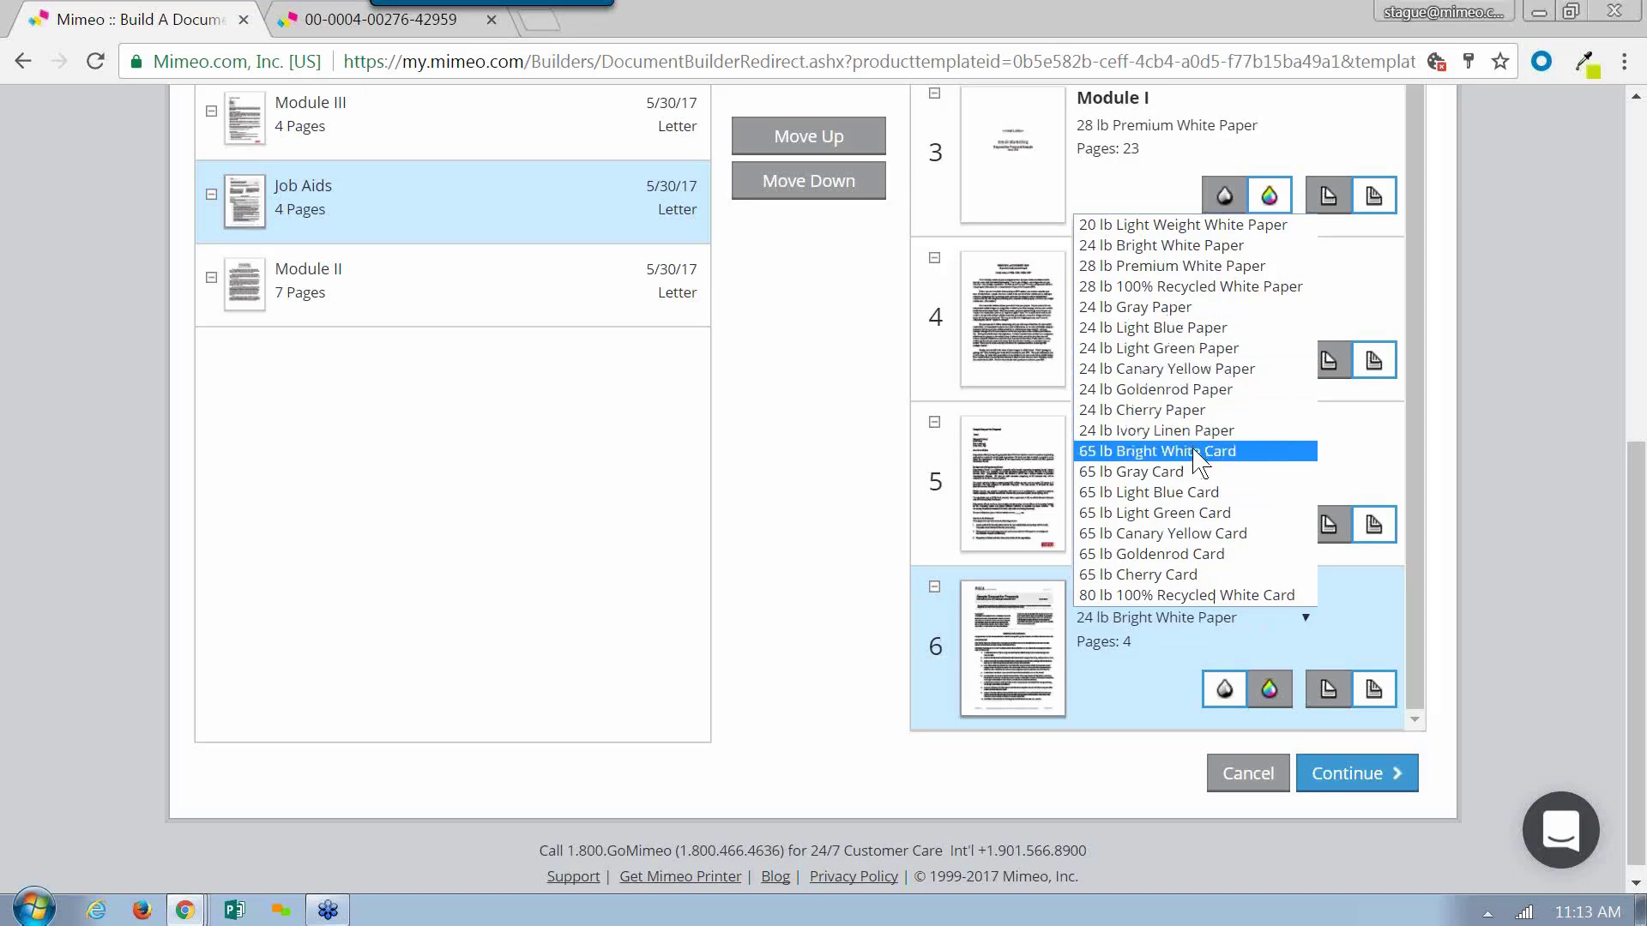
pyautogui.click(1196, 513)
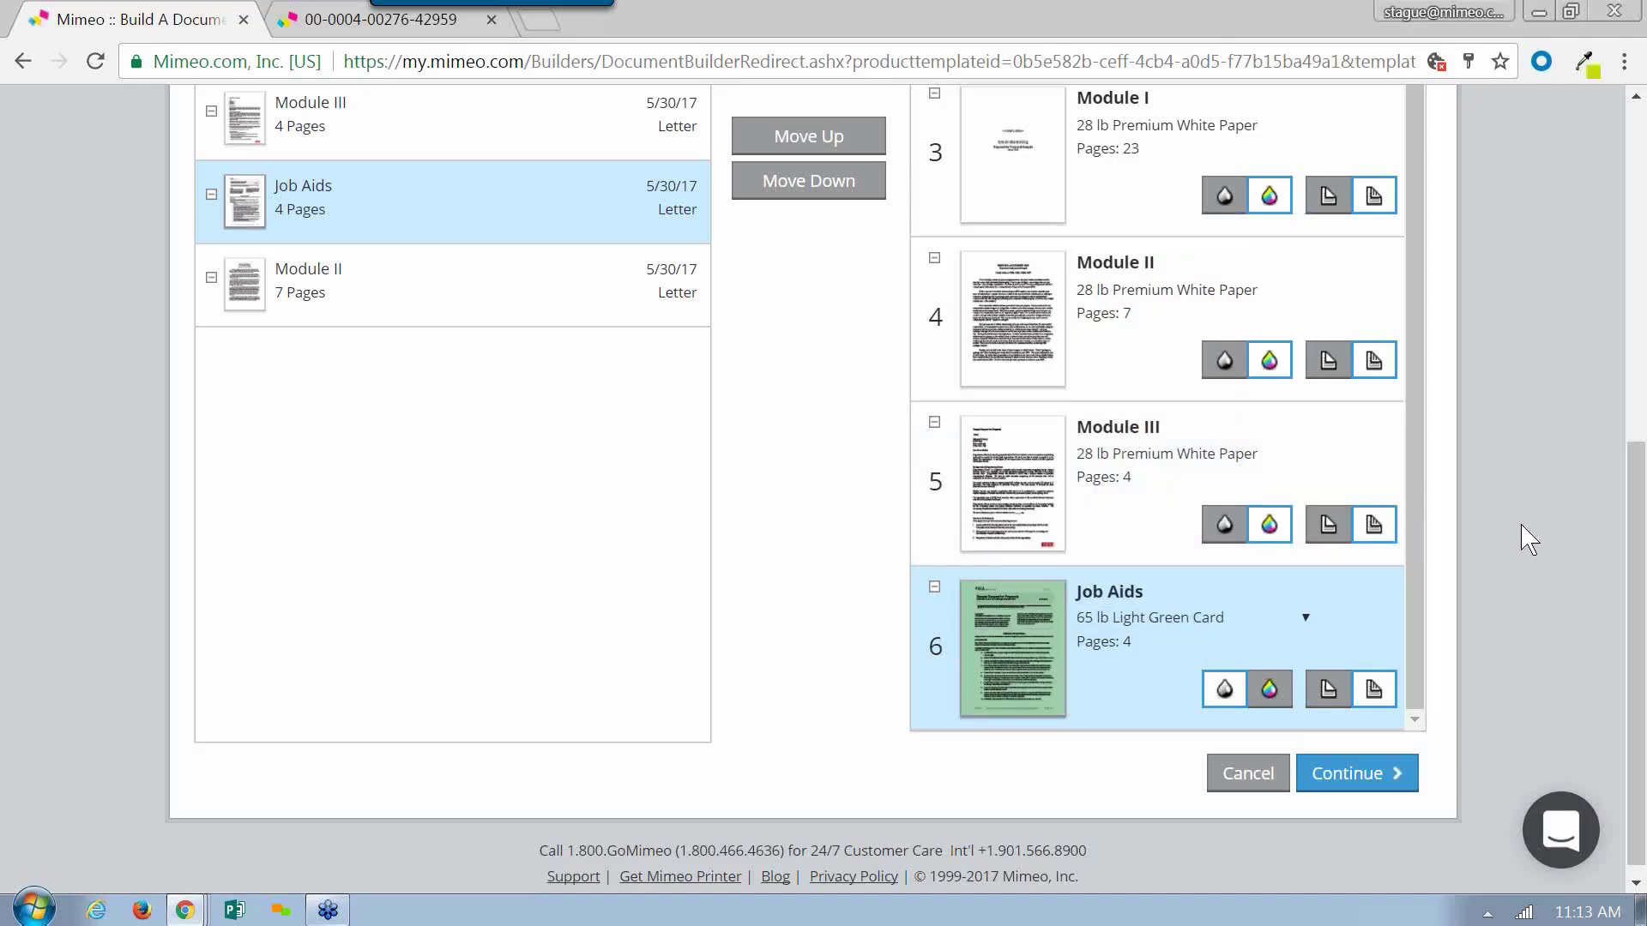
# Step: Collapse all files in the document list, briefly expanding the Cover entry to view its printing options
pyautogui.scroll(5, 1547, 507)
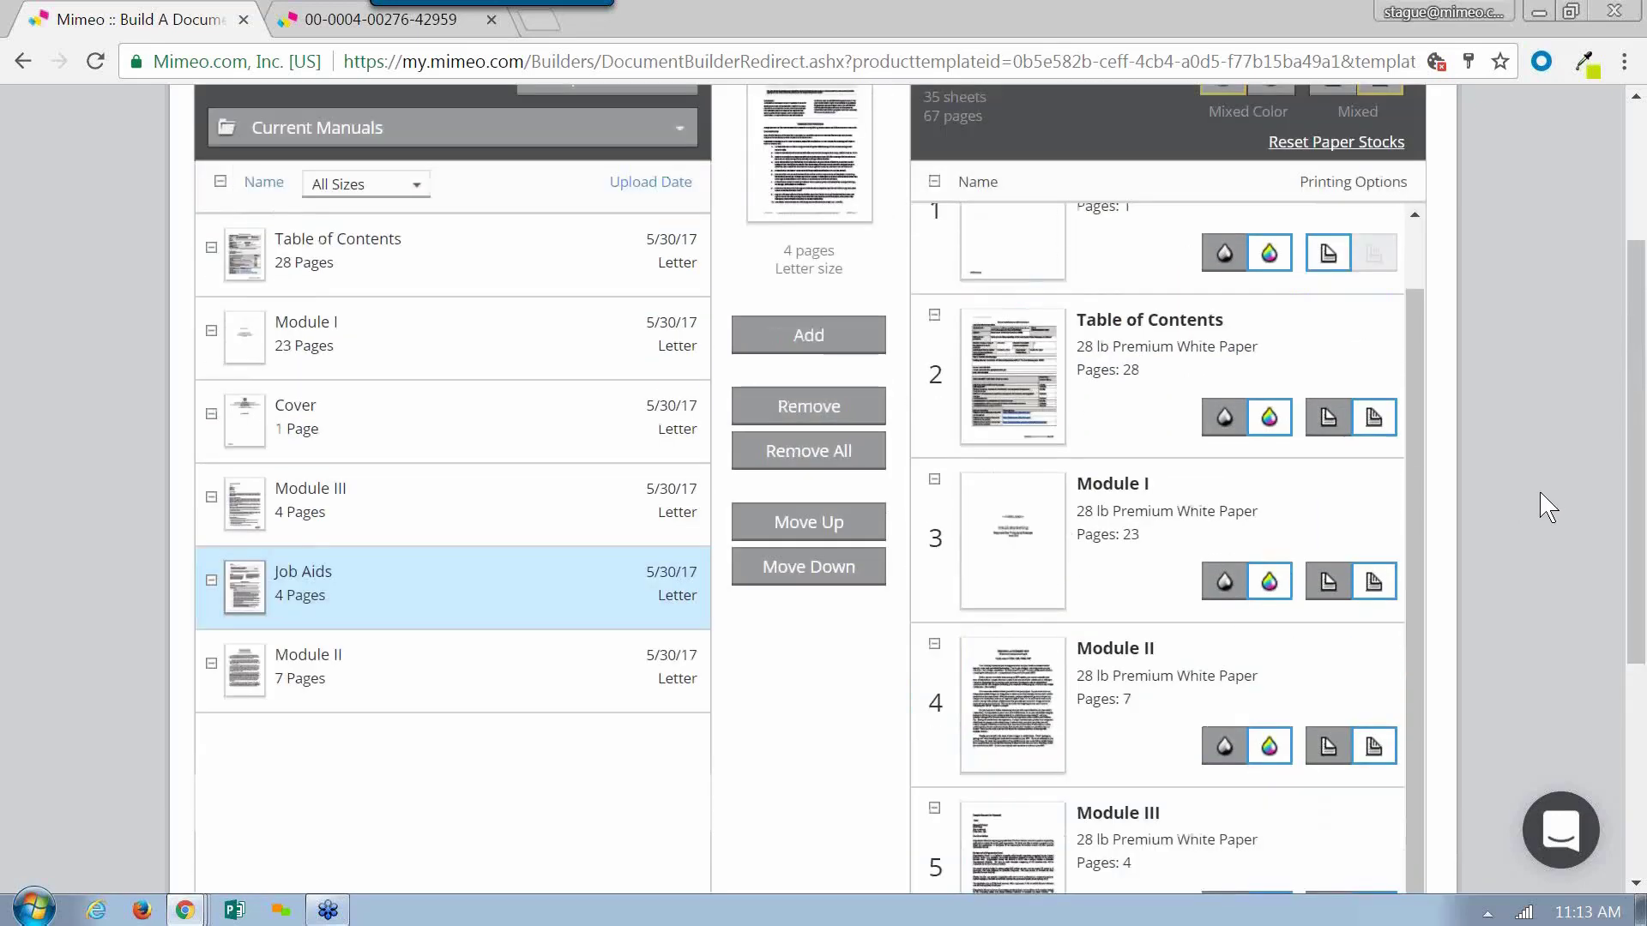
pyautogui.scroll(3, 1547, 507)
pyautogui.moveTo(1409, 618); pyautogui.dragTo(1410, 485)
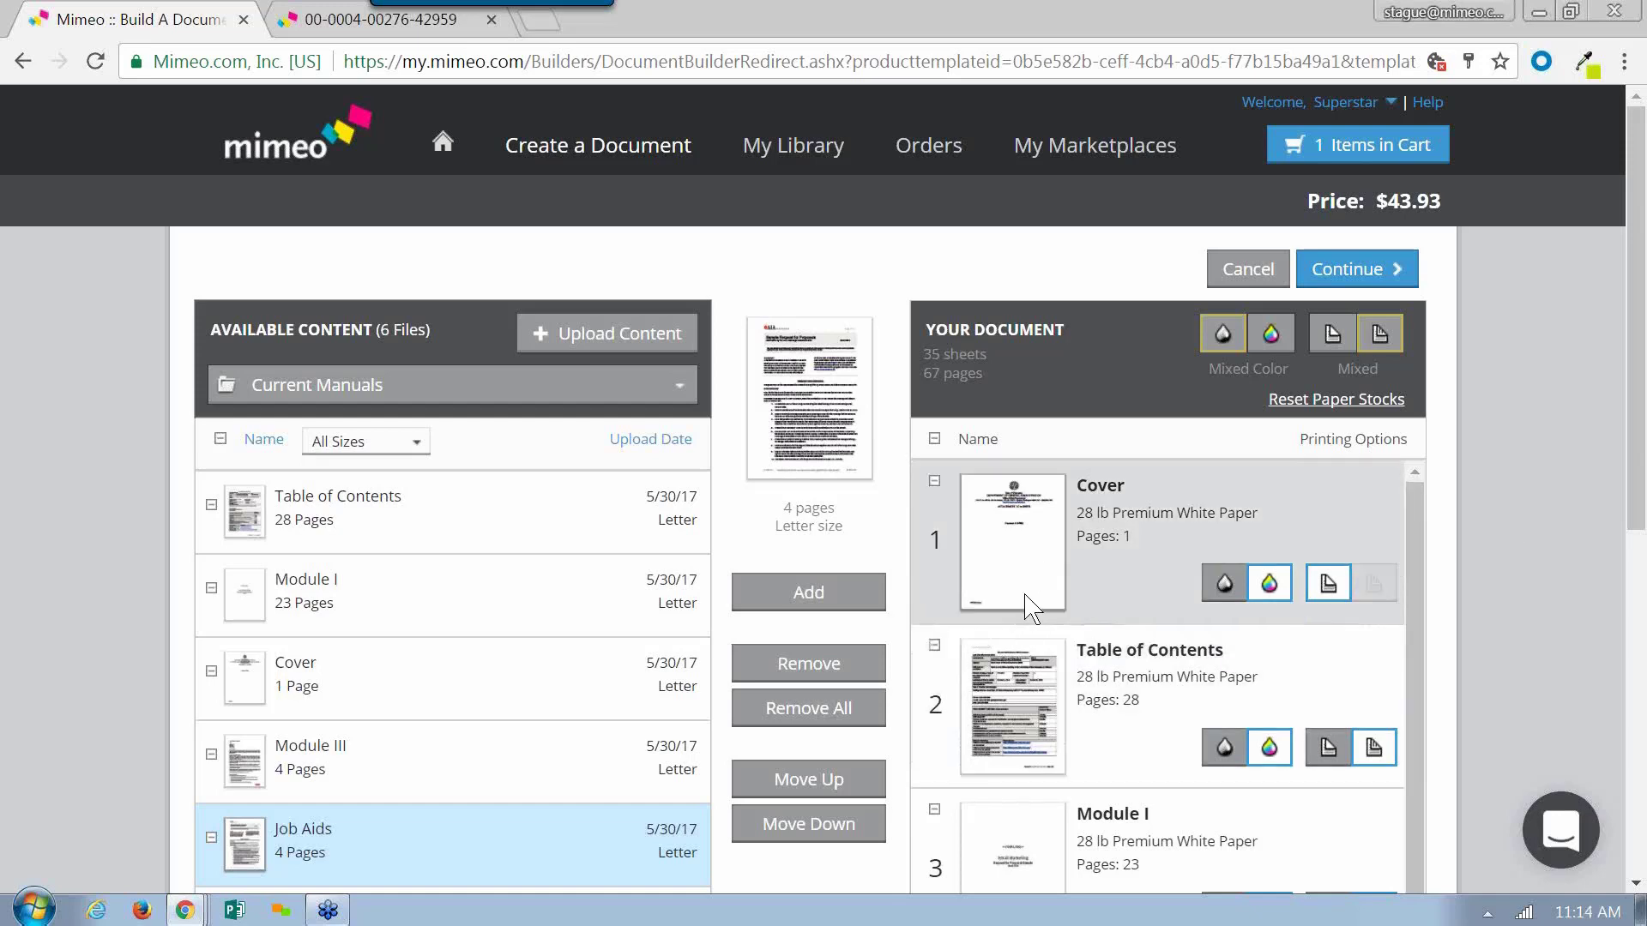
pyautogui.click(934, 440)
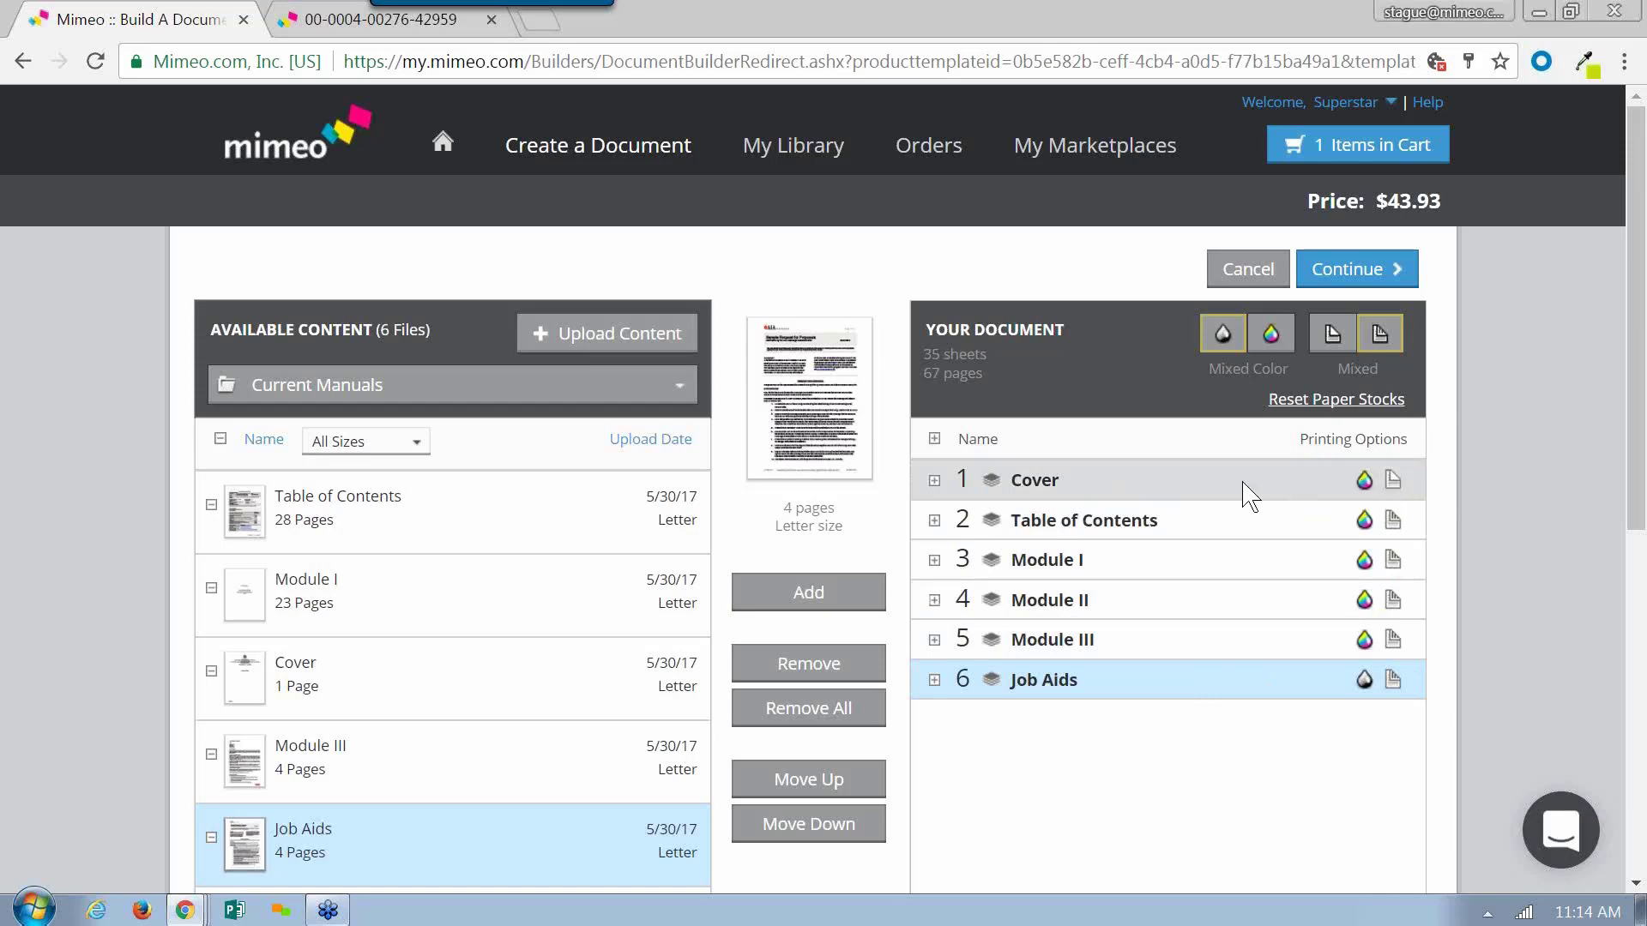
pyautogui.click(934, 481)
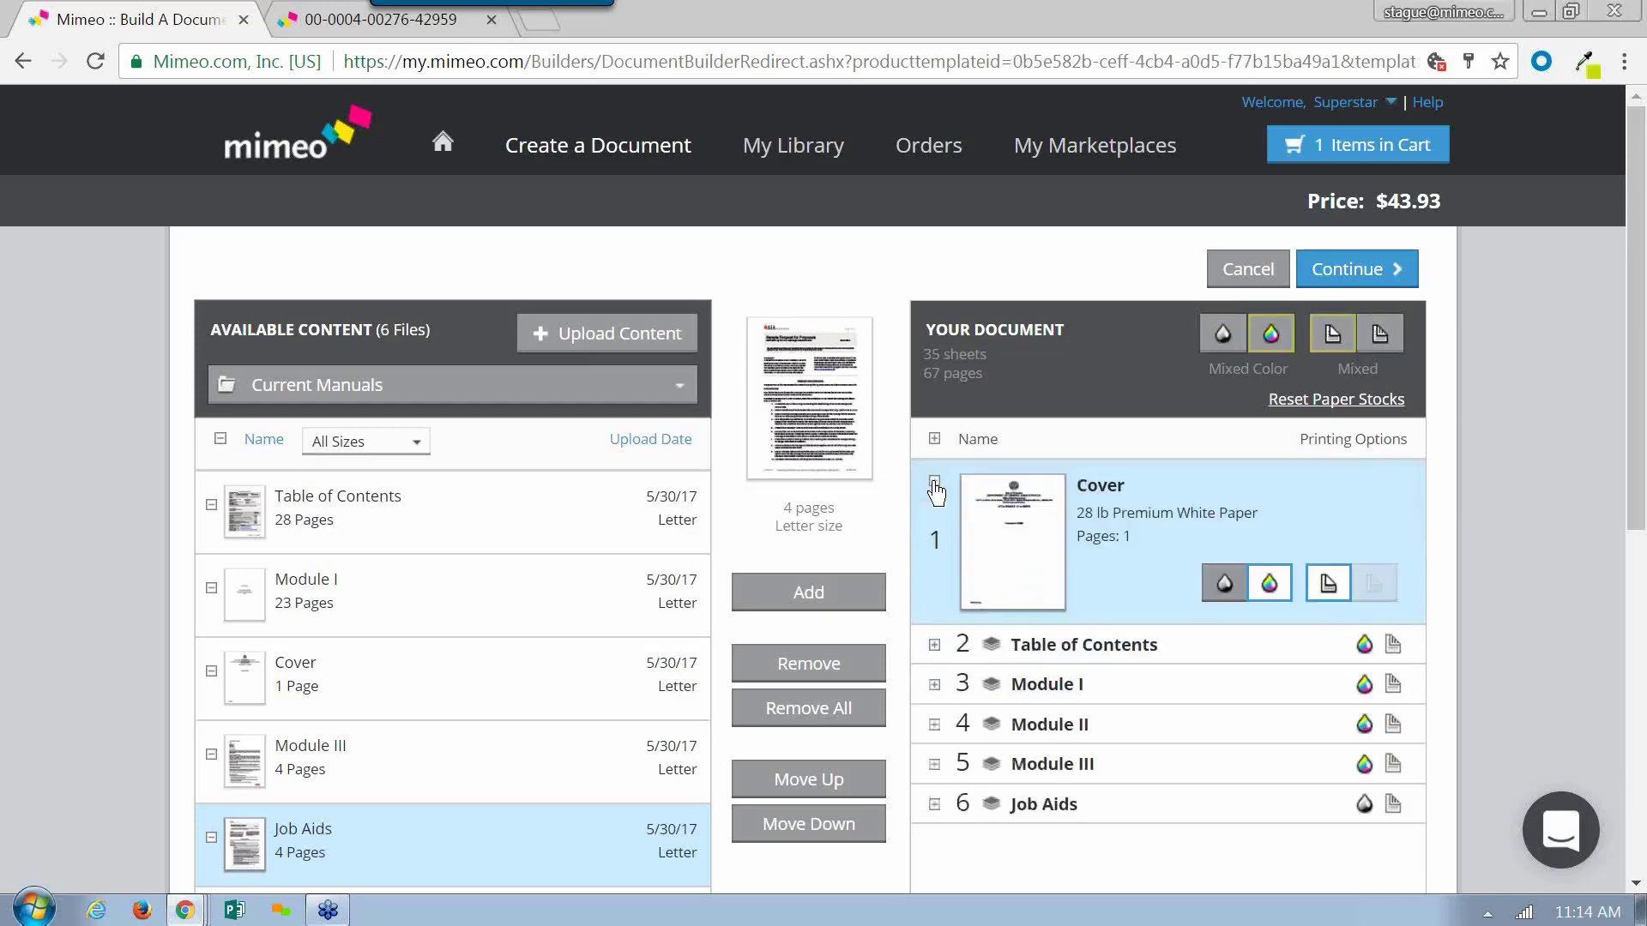
pyautogui.click(934, 483)
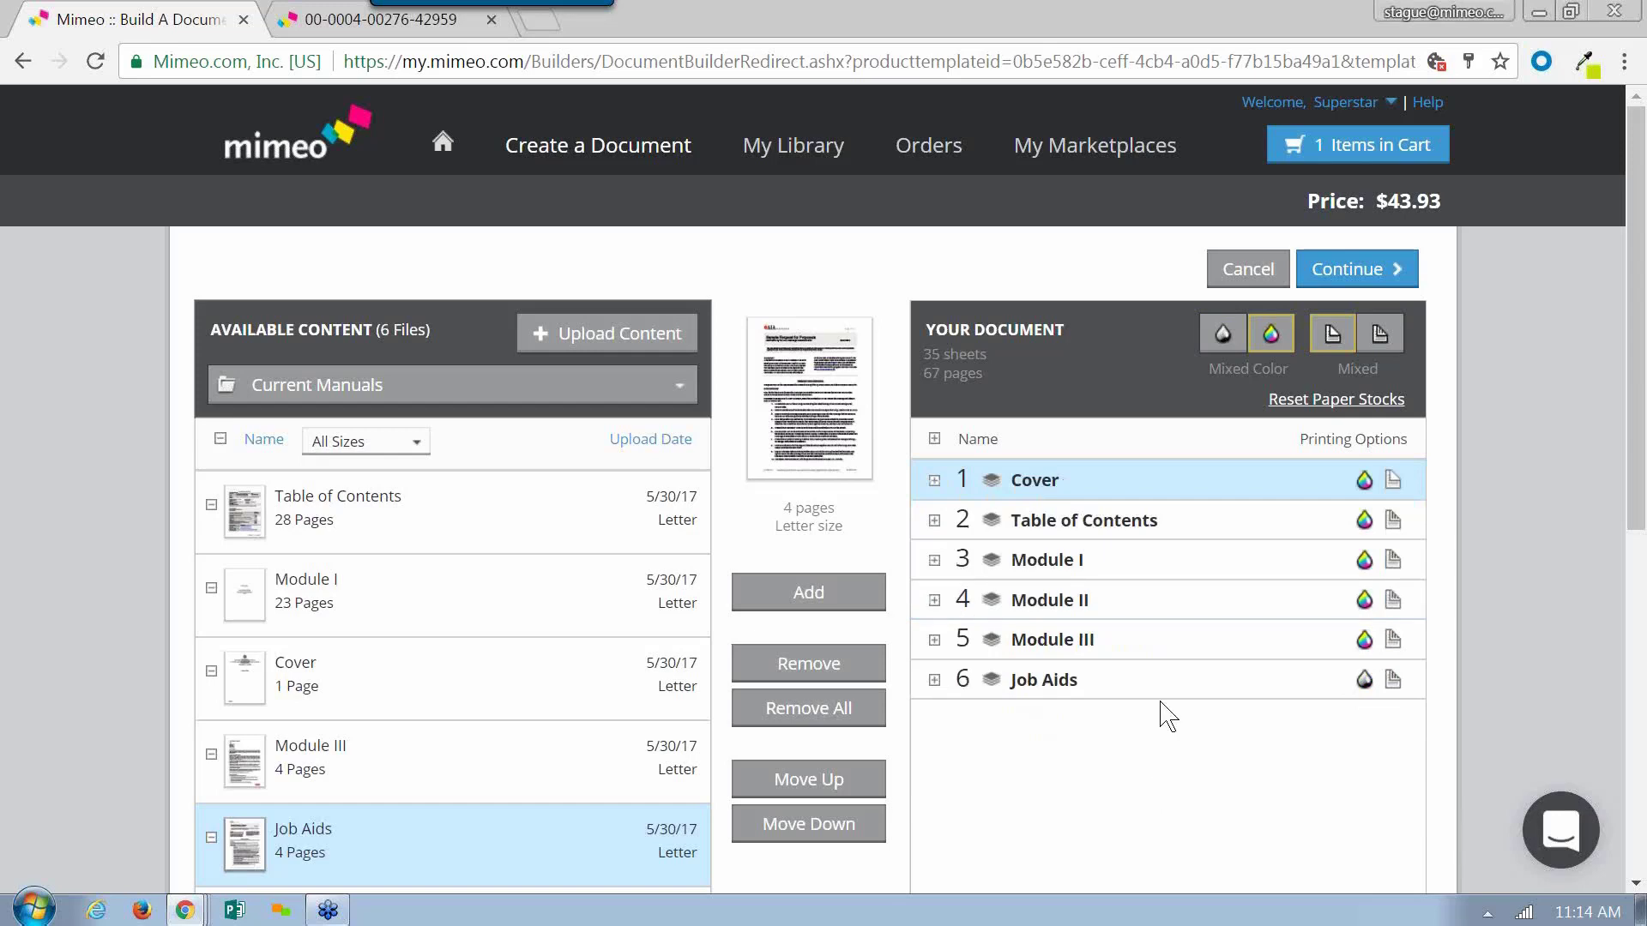
# Step: Move Module II up one place in the document order and back down again
pyautogui.click(1193, 602)
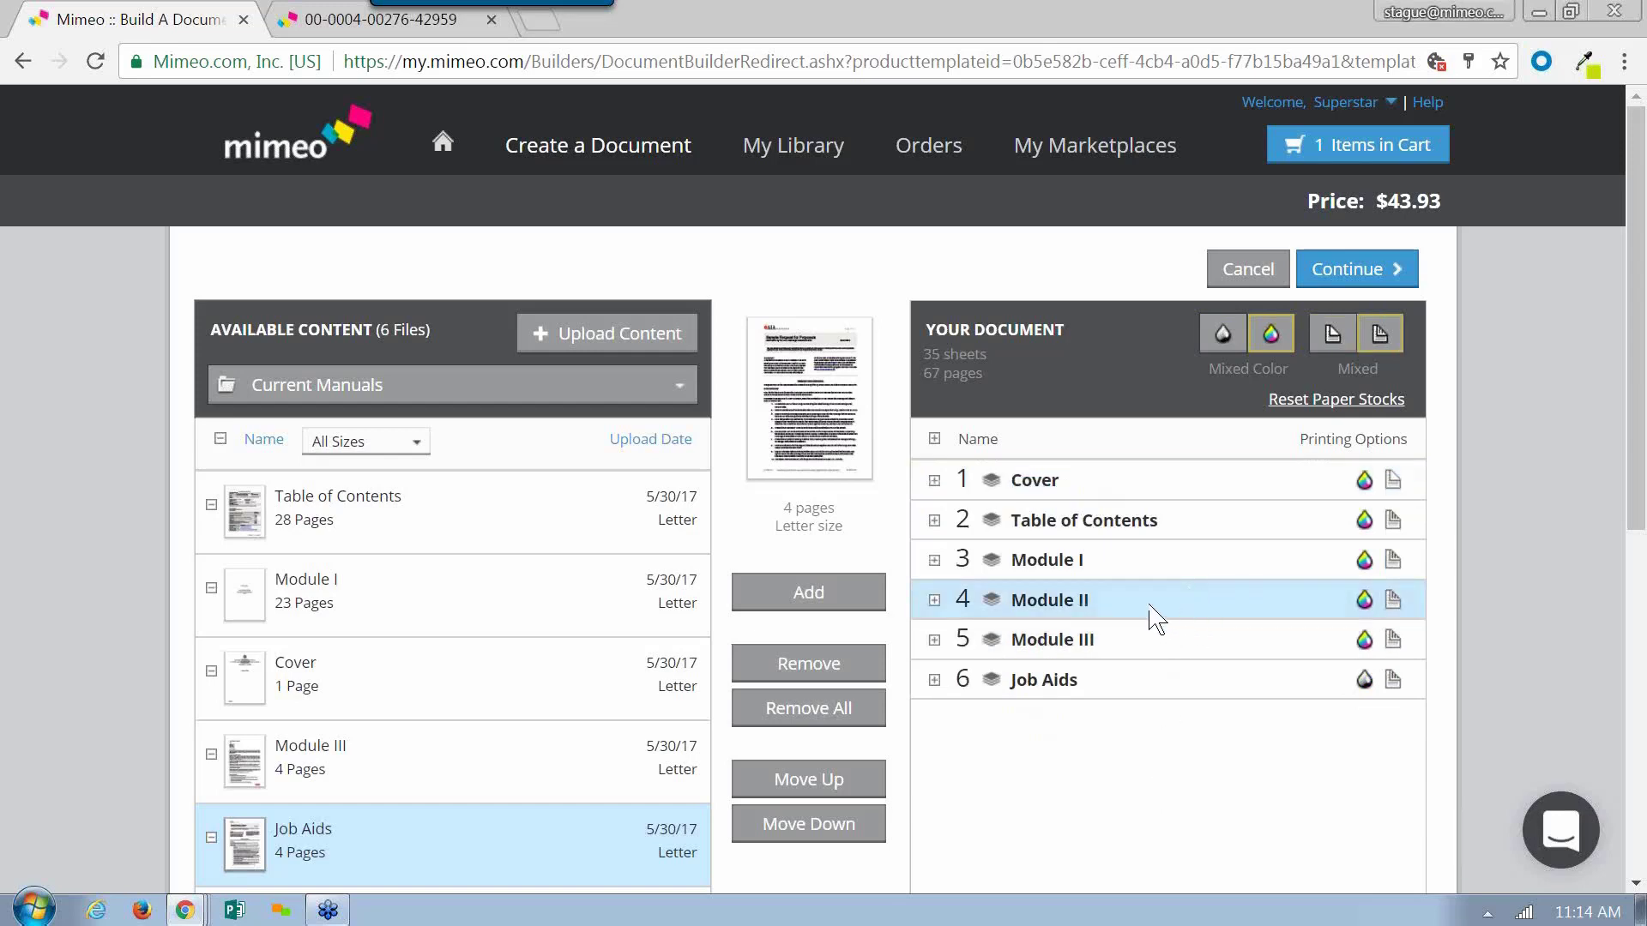
pyautogui.click(810, 782)
pyautogui.click(794, 821)
pyautogui.scroll(-2, 1544, 564)
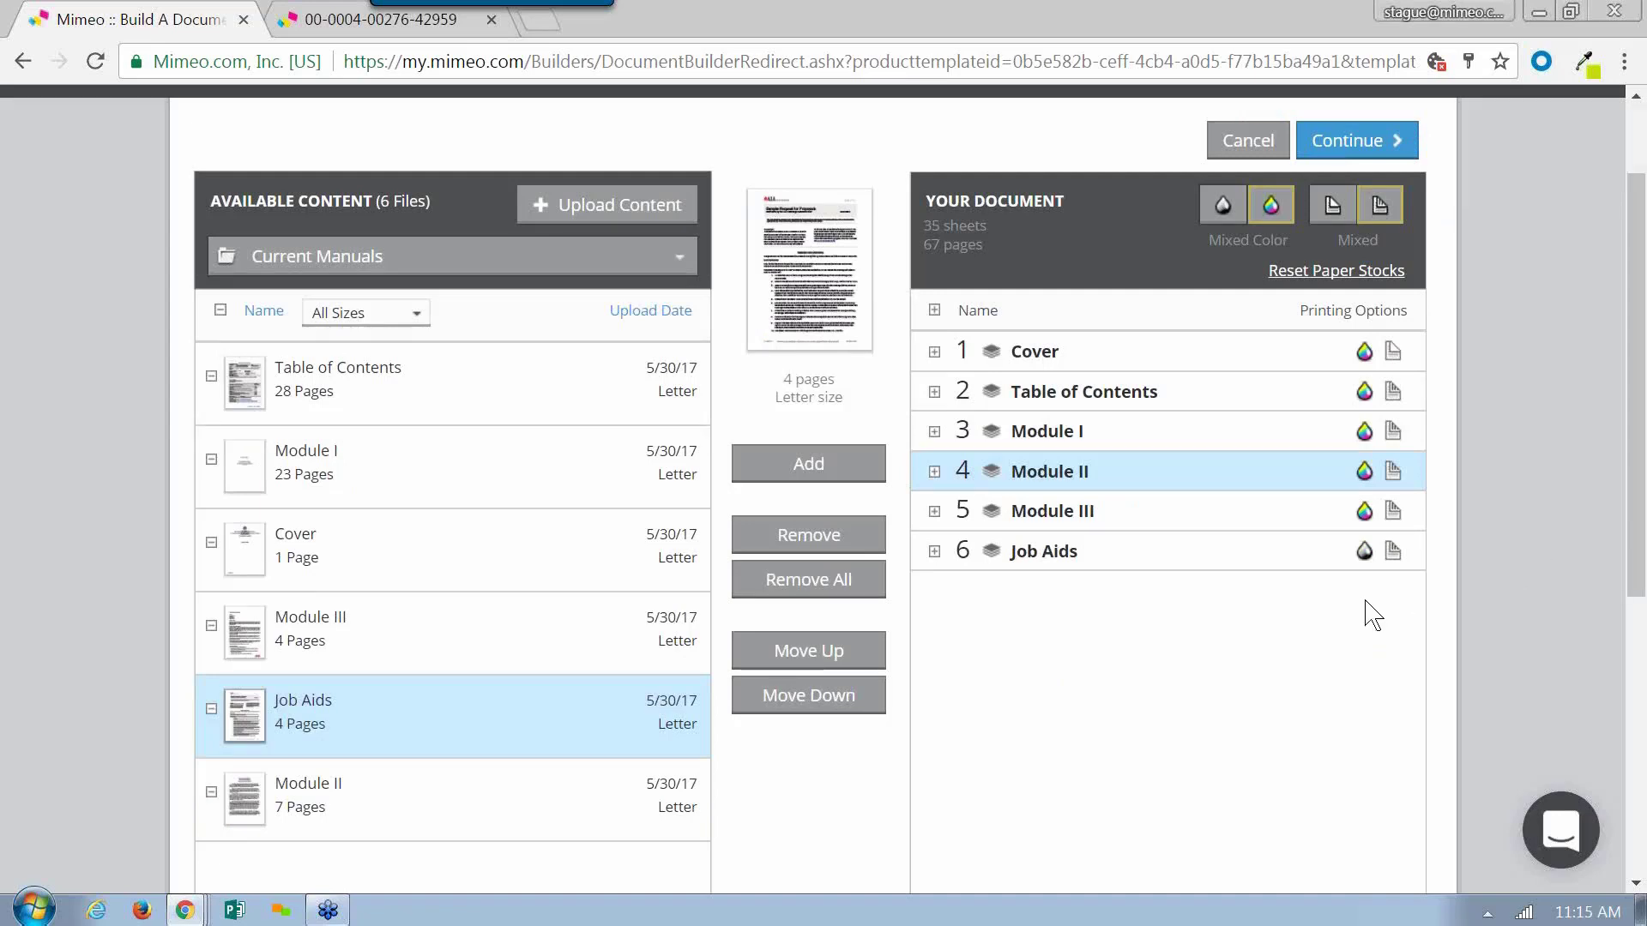
# Step: Insert a second copy of Module I directly after the existing one, and remove the duplicate from the document
pyautogui.click(1117, 432)
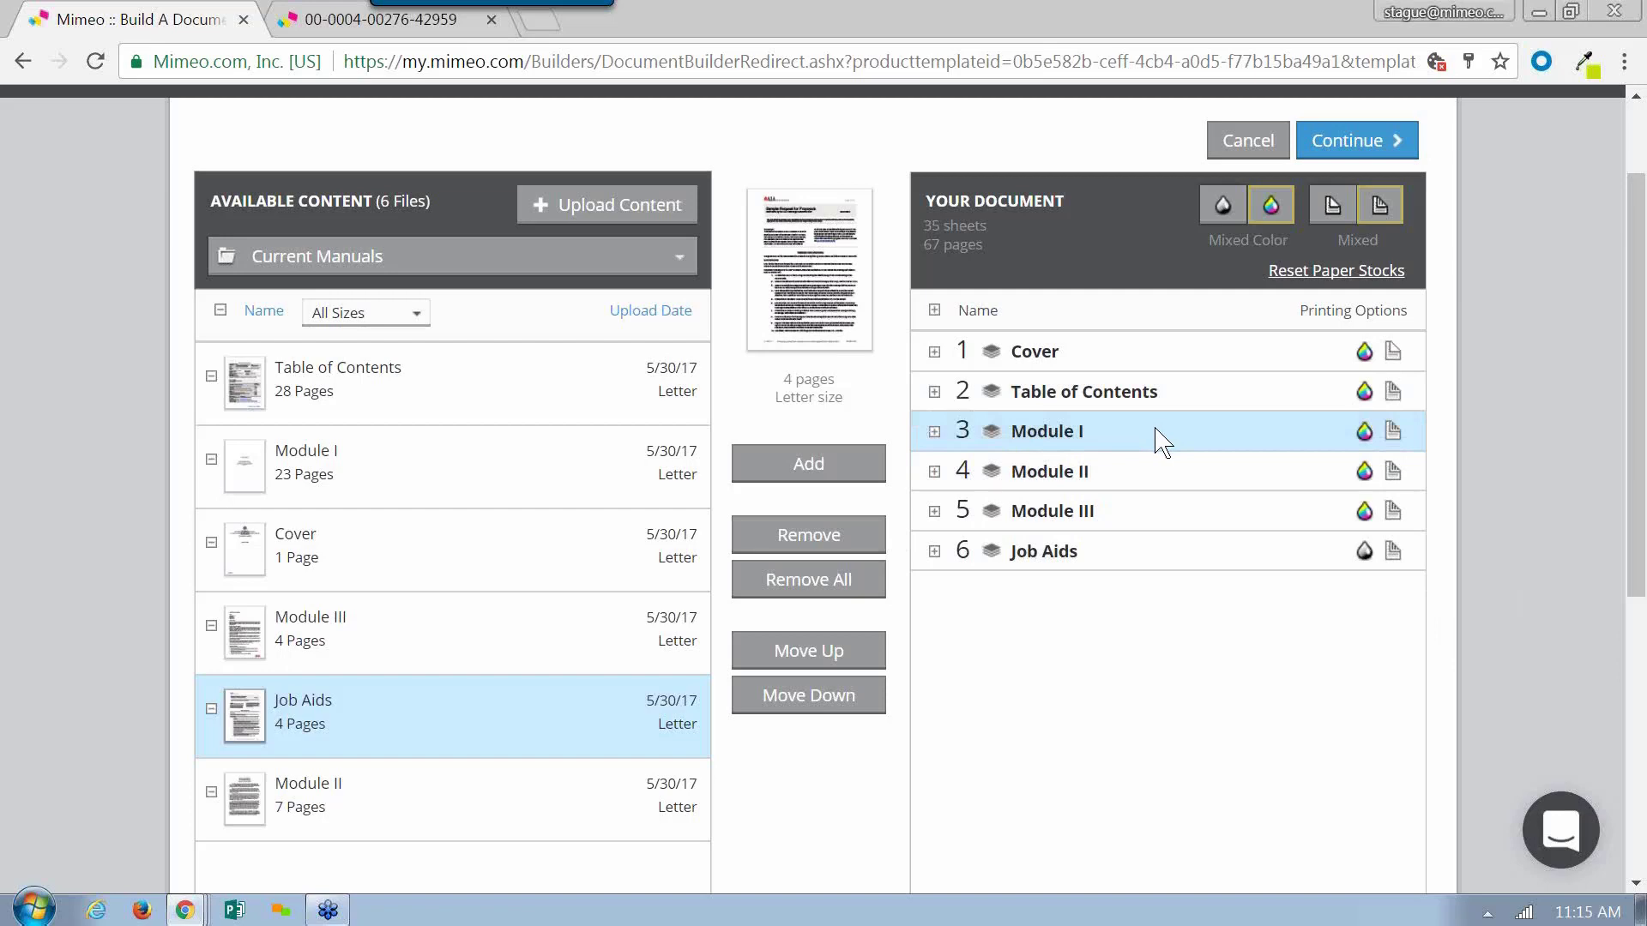
pyautogui.click(548, 494)
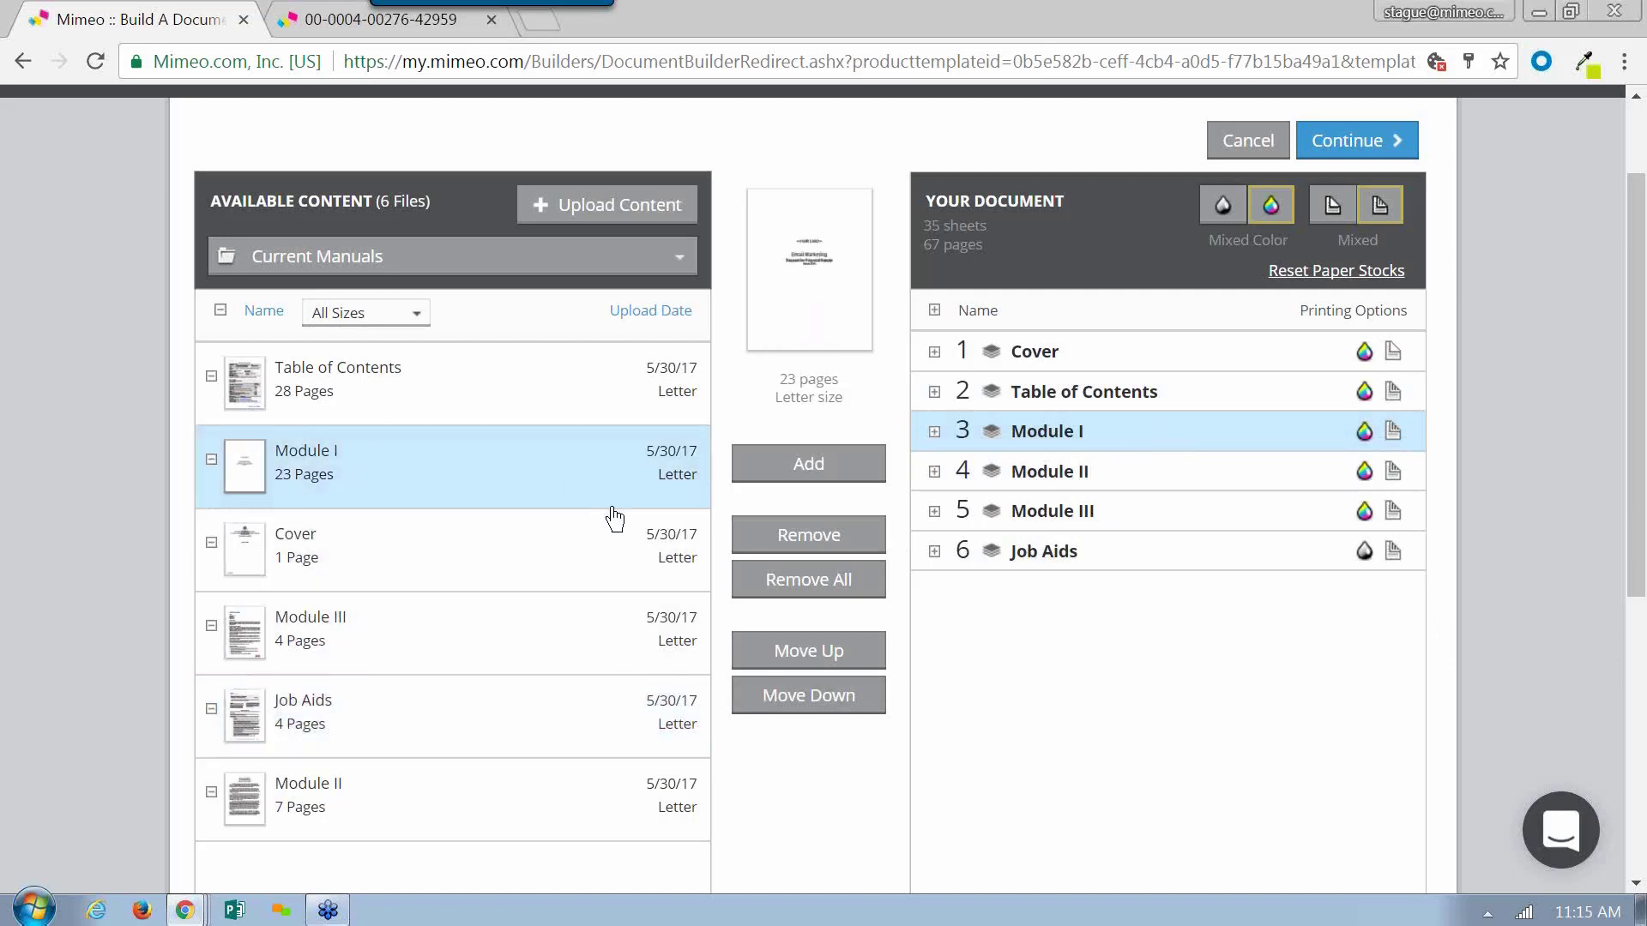
pyautogui.click(830, 467)
pyautogui.click(1196, 444)
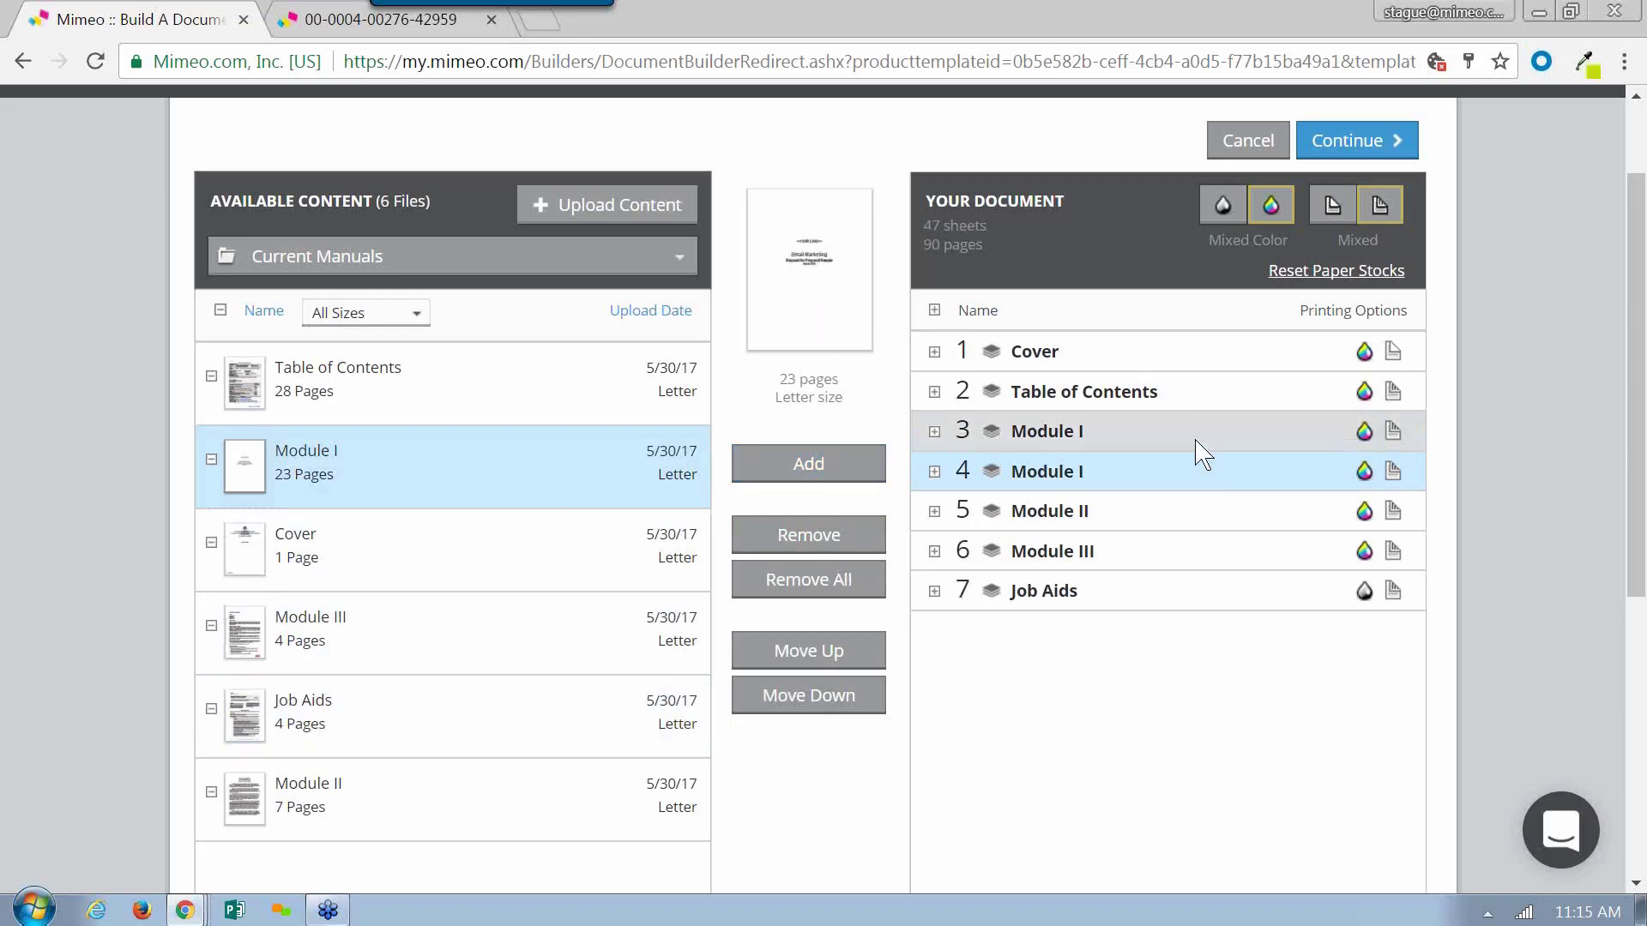
pyautogui.click(815, 530)
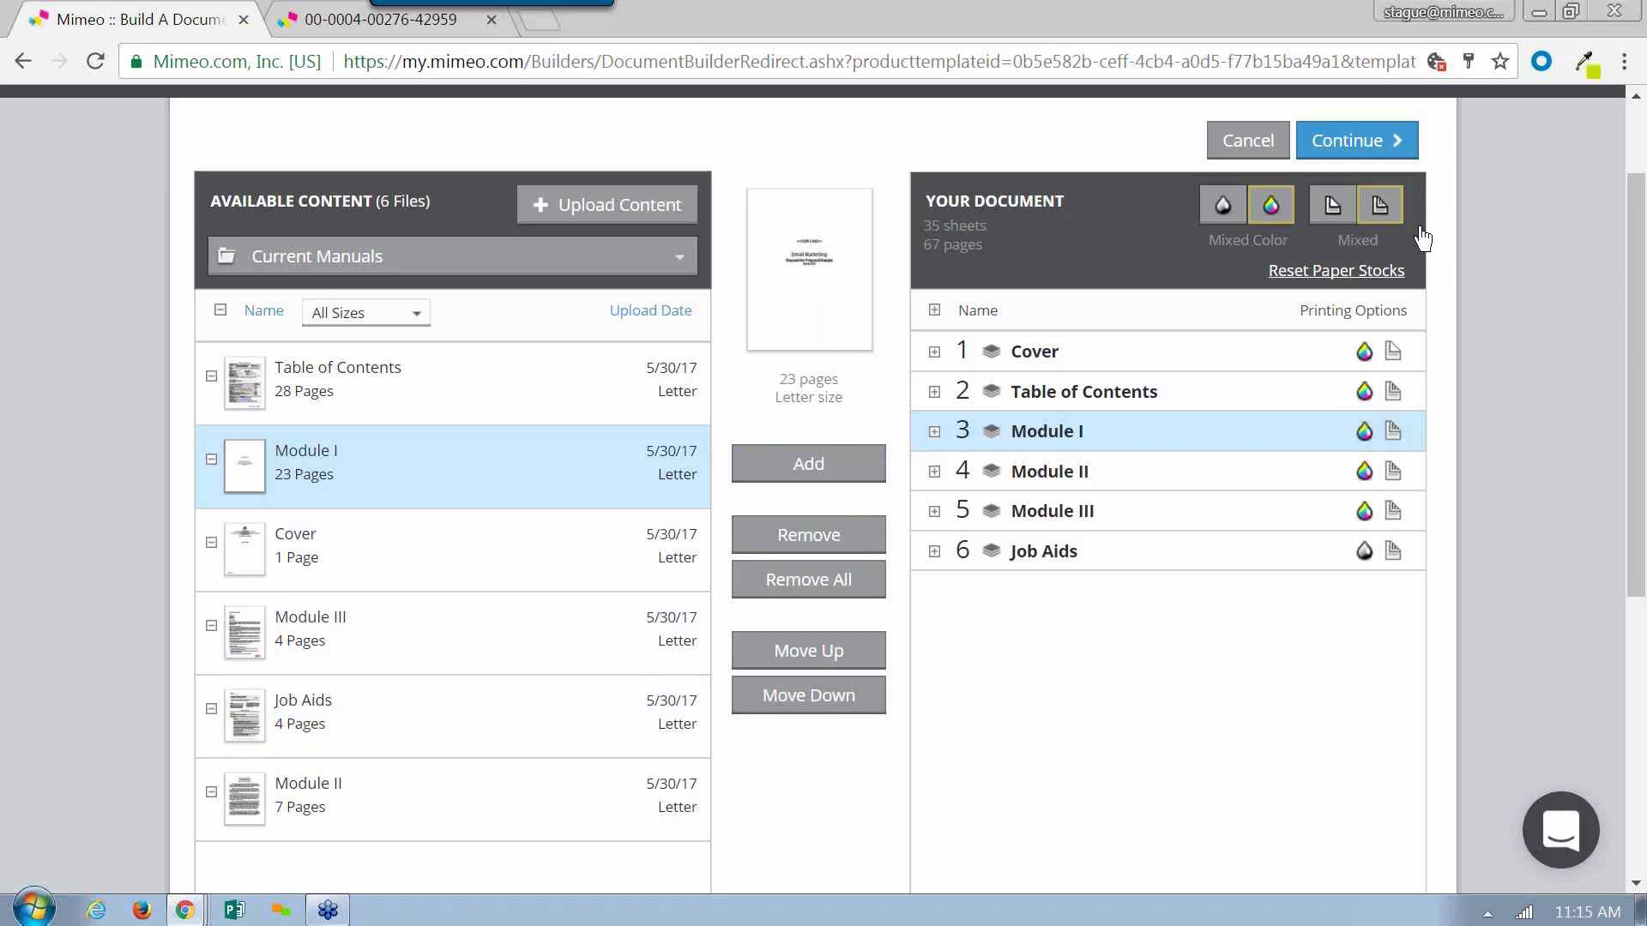
# Step: Continue to the document's finishing options and change the binding to Spiral (White, Small)
pyautogui.click(1345, 149)
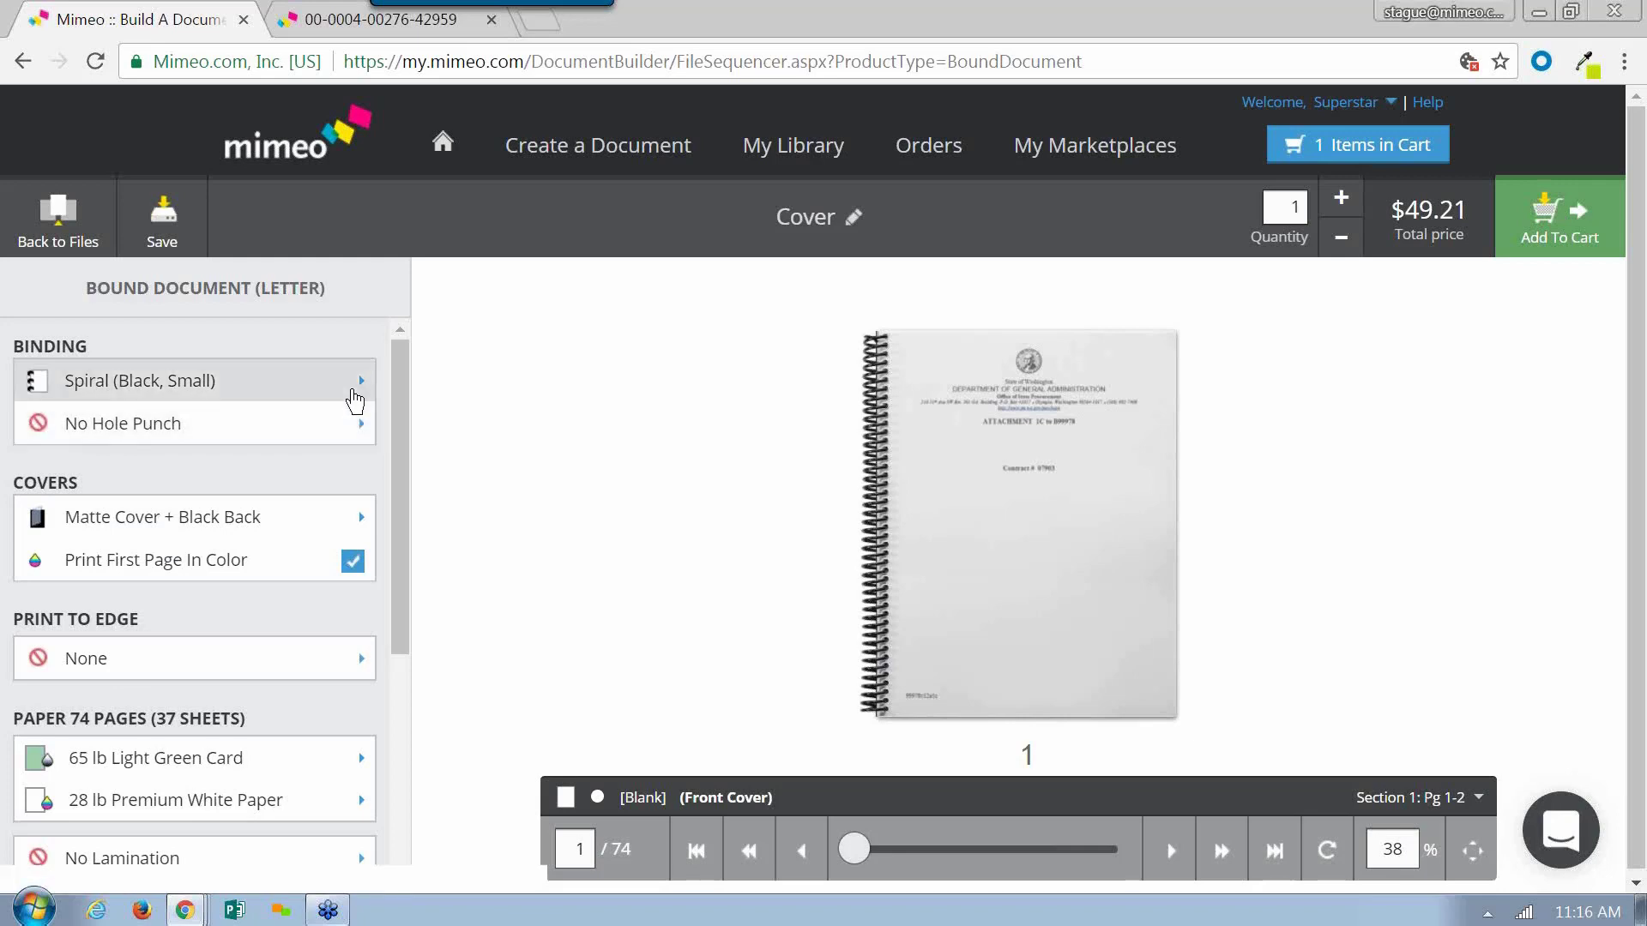
pyautogui.click(355, 397)
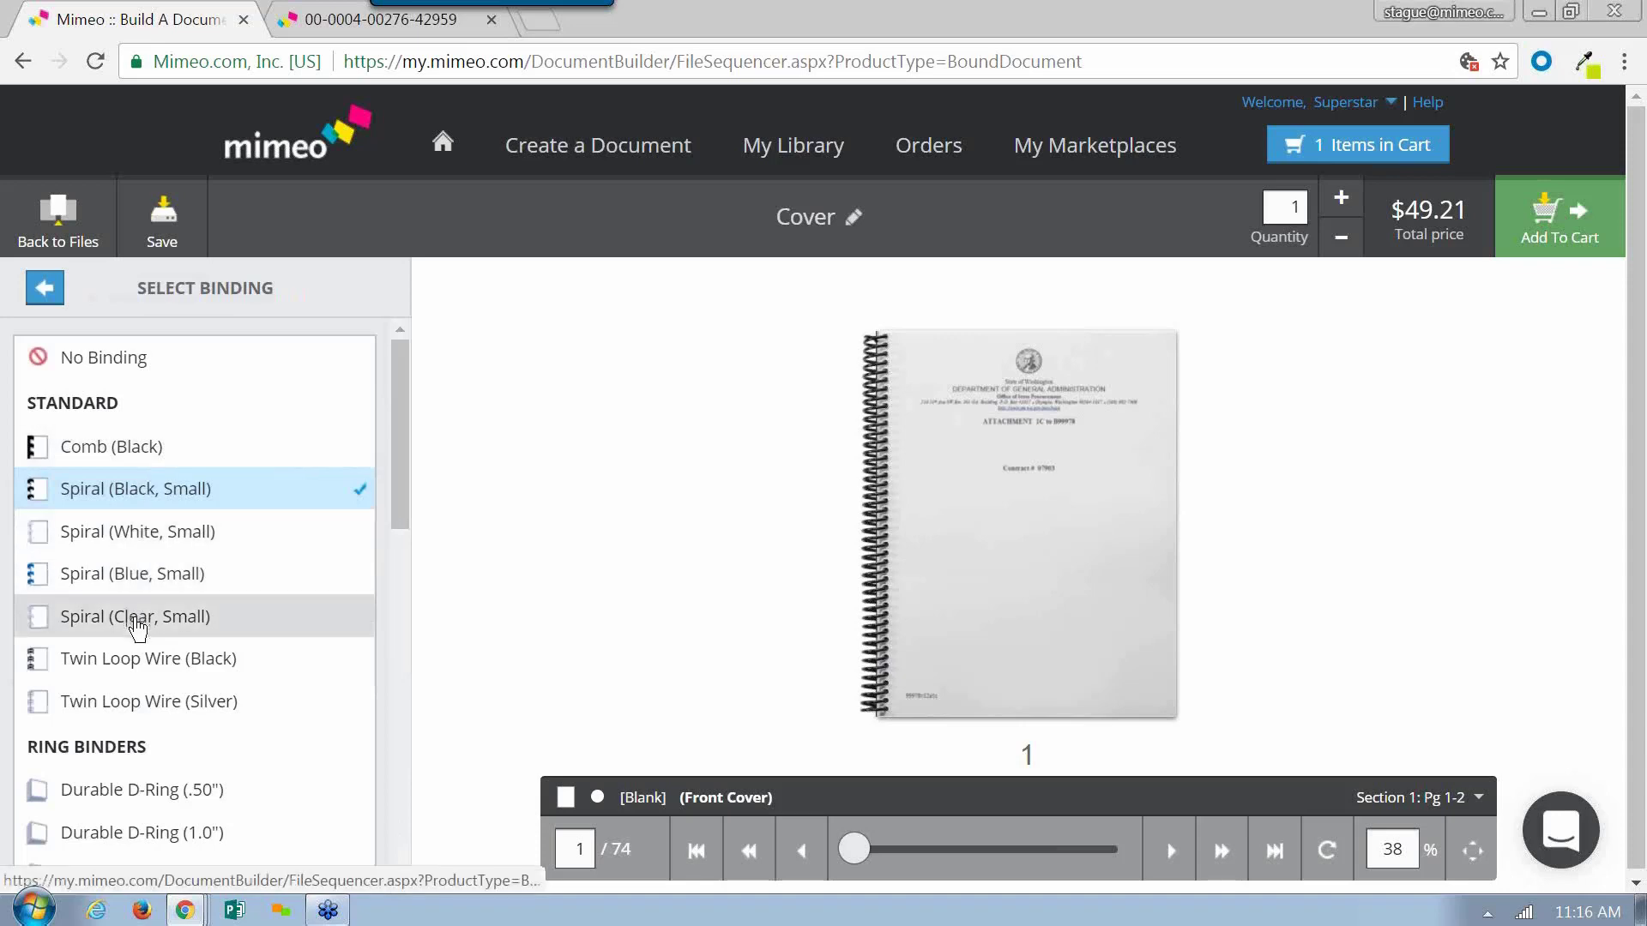
pyautogui.click(147, 531)
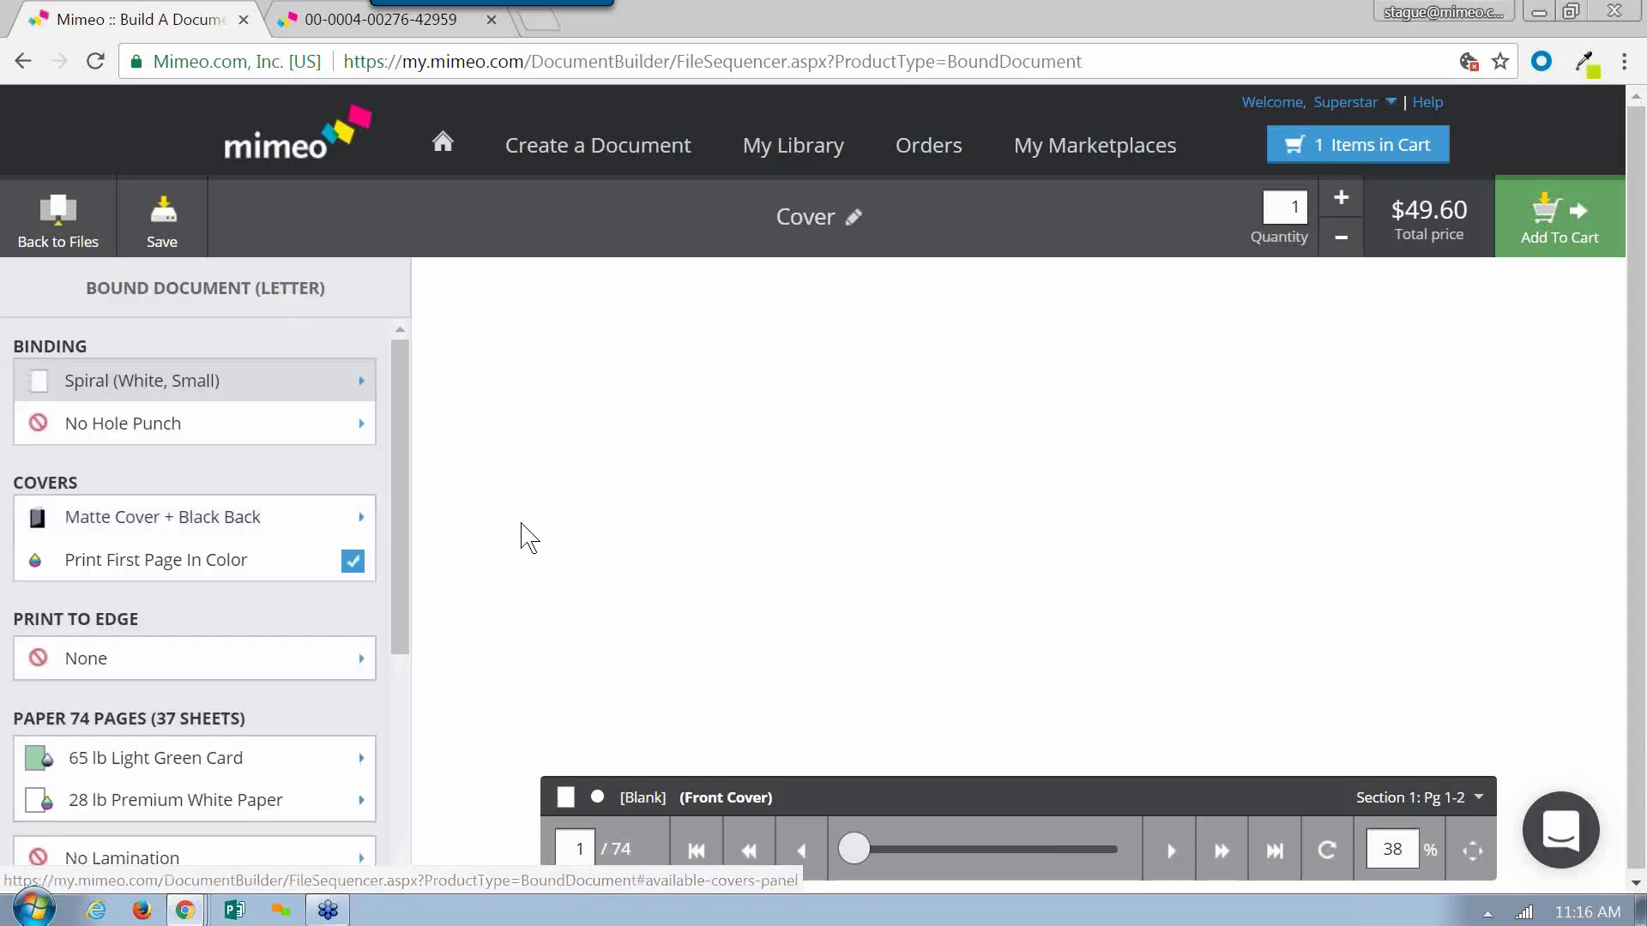
# Step: Change the cover stock to 100 lb Bright White Covers
pyautogui.click(280, 520)
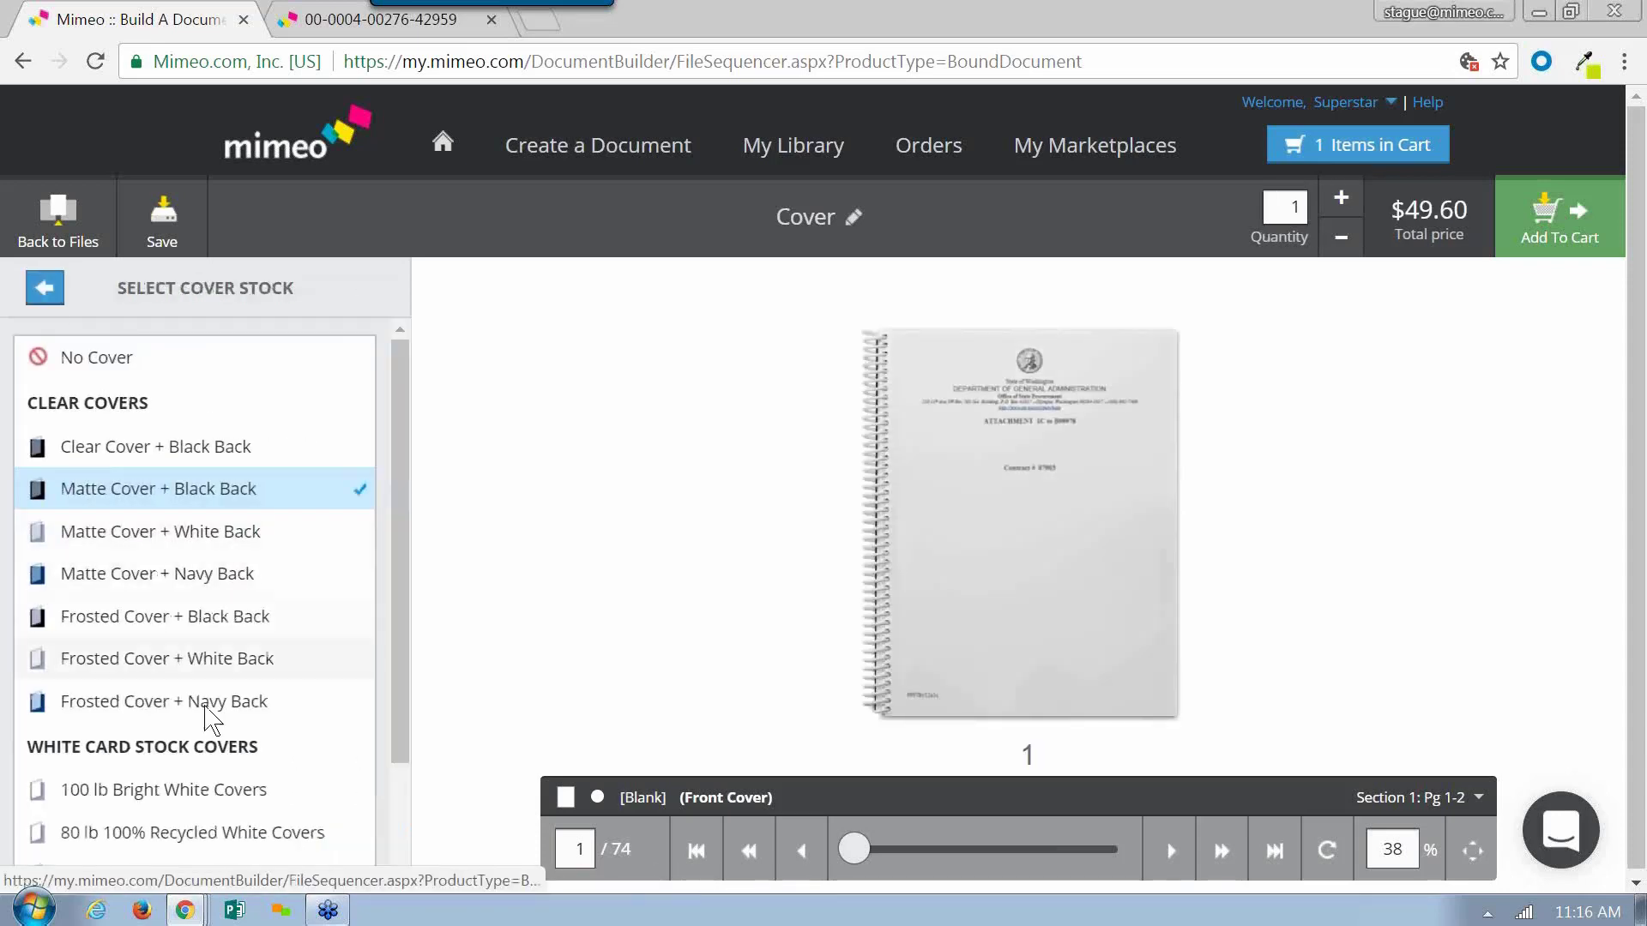
pyautogui.click(203, 796)
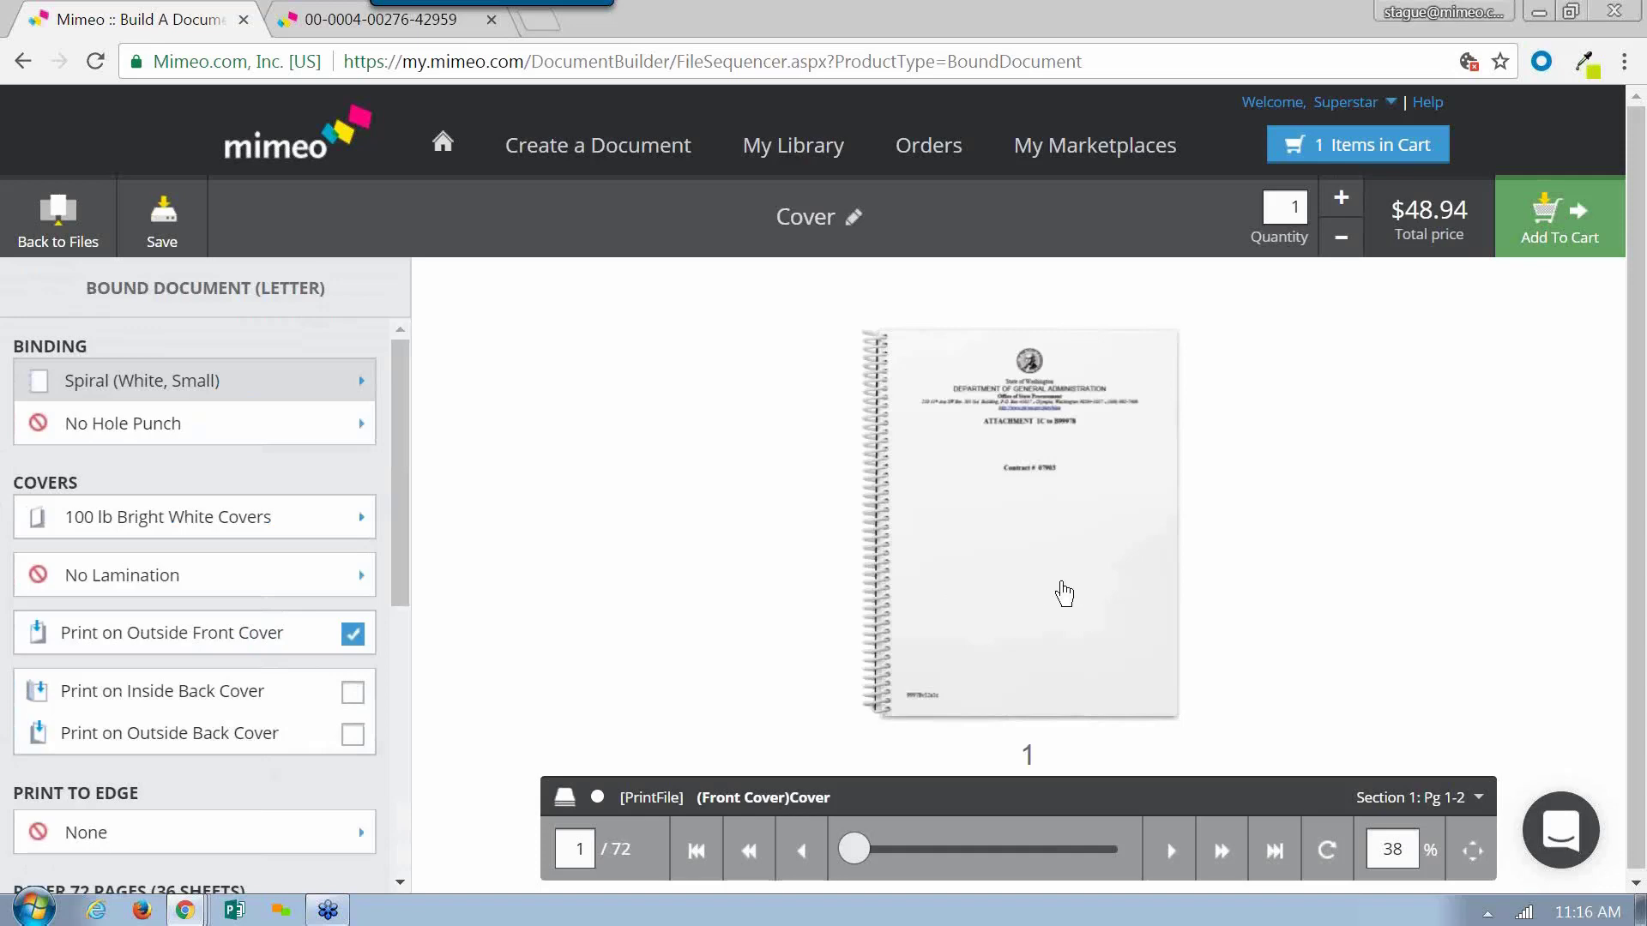
# Step: Page through the document preview from the cover through Table of Contents to Module I, viewing it briefly in full screen
pyautogui.scroll(1, 1063, 585)
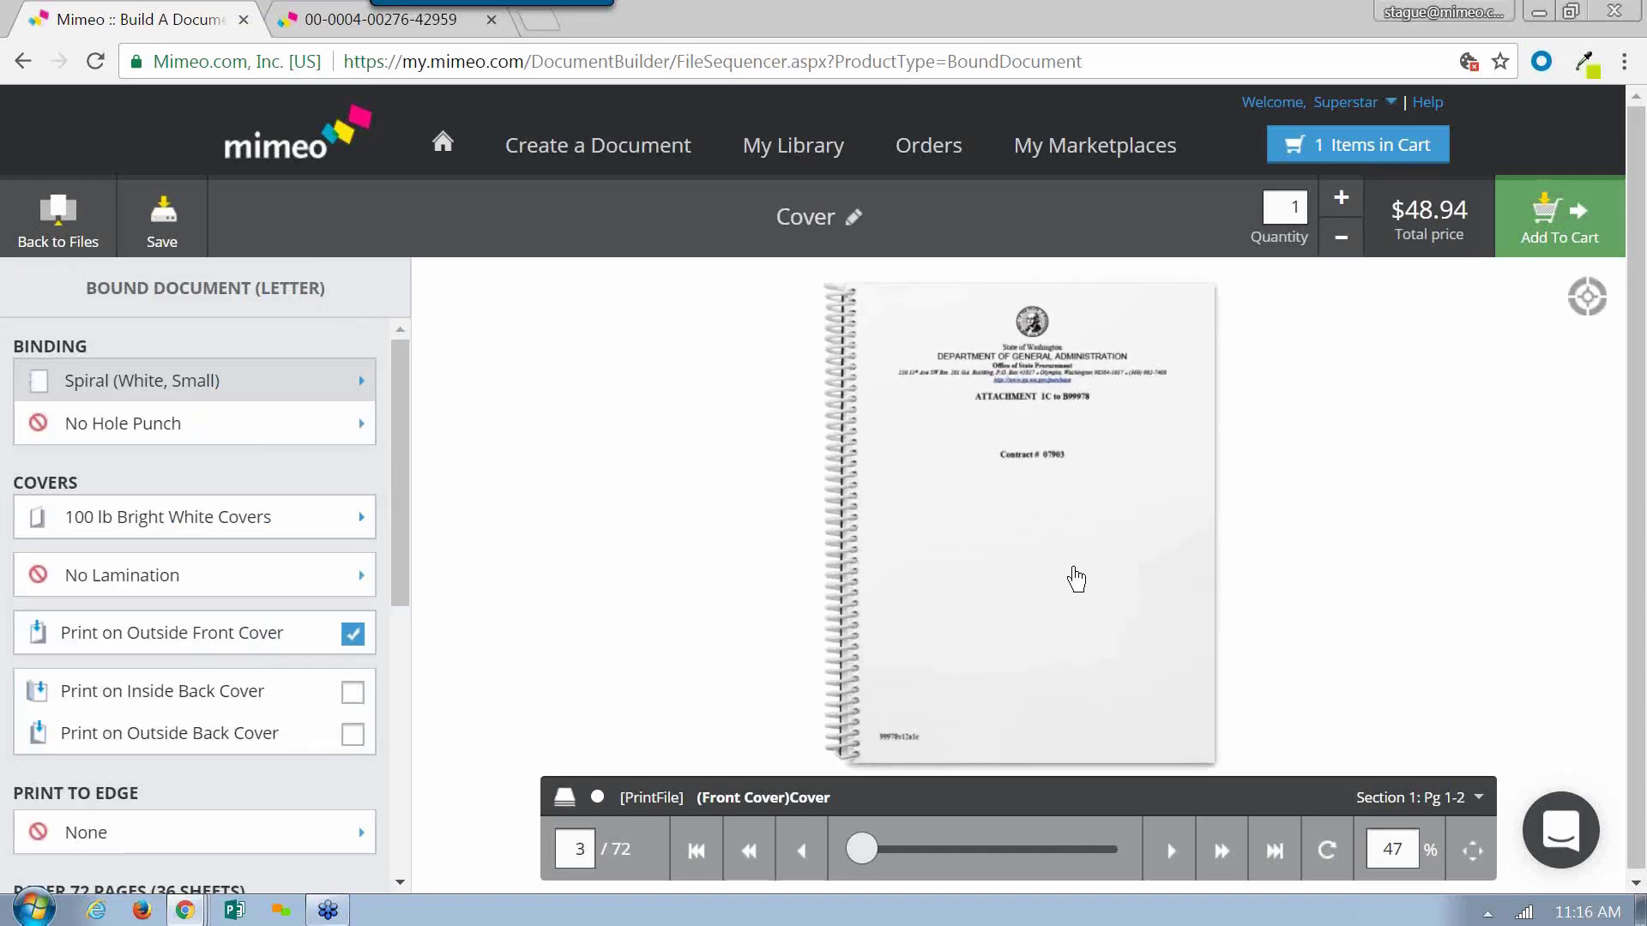
pyautogui.click(1075, 579)
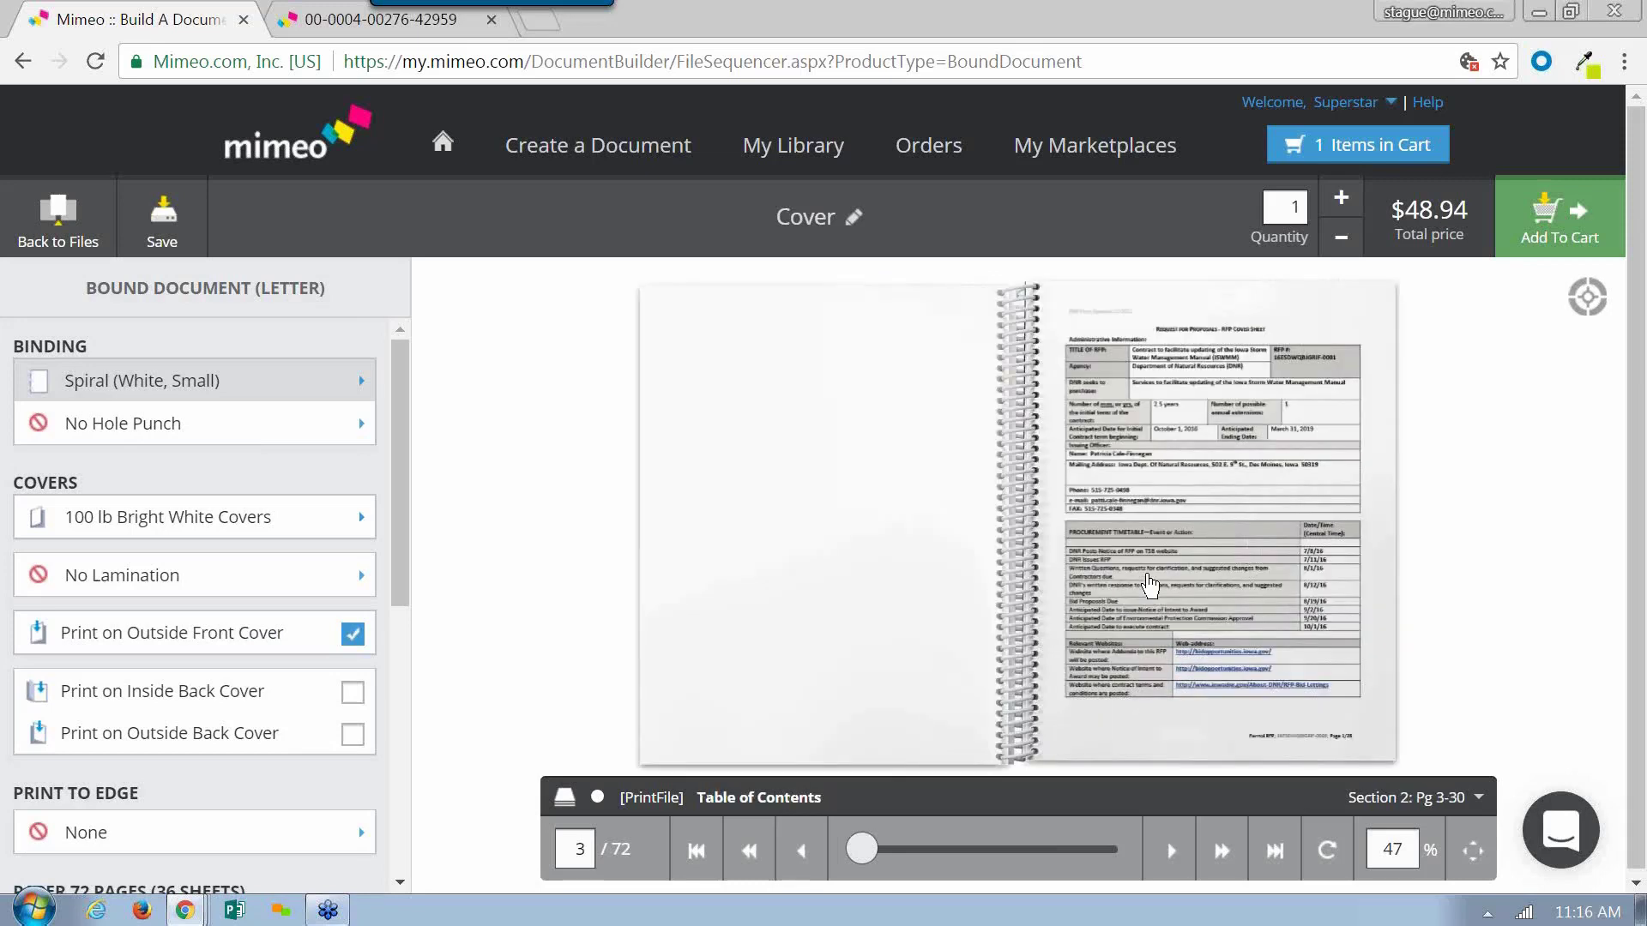
pyautogui.click(1150, 586)
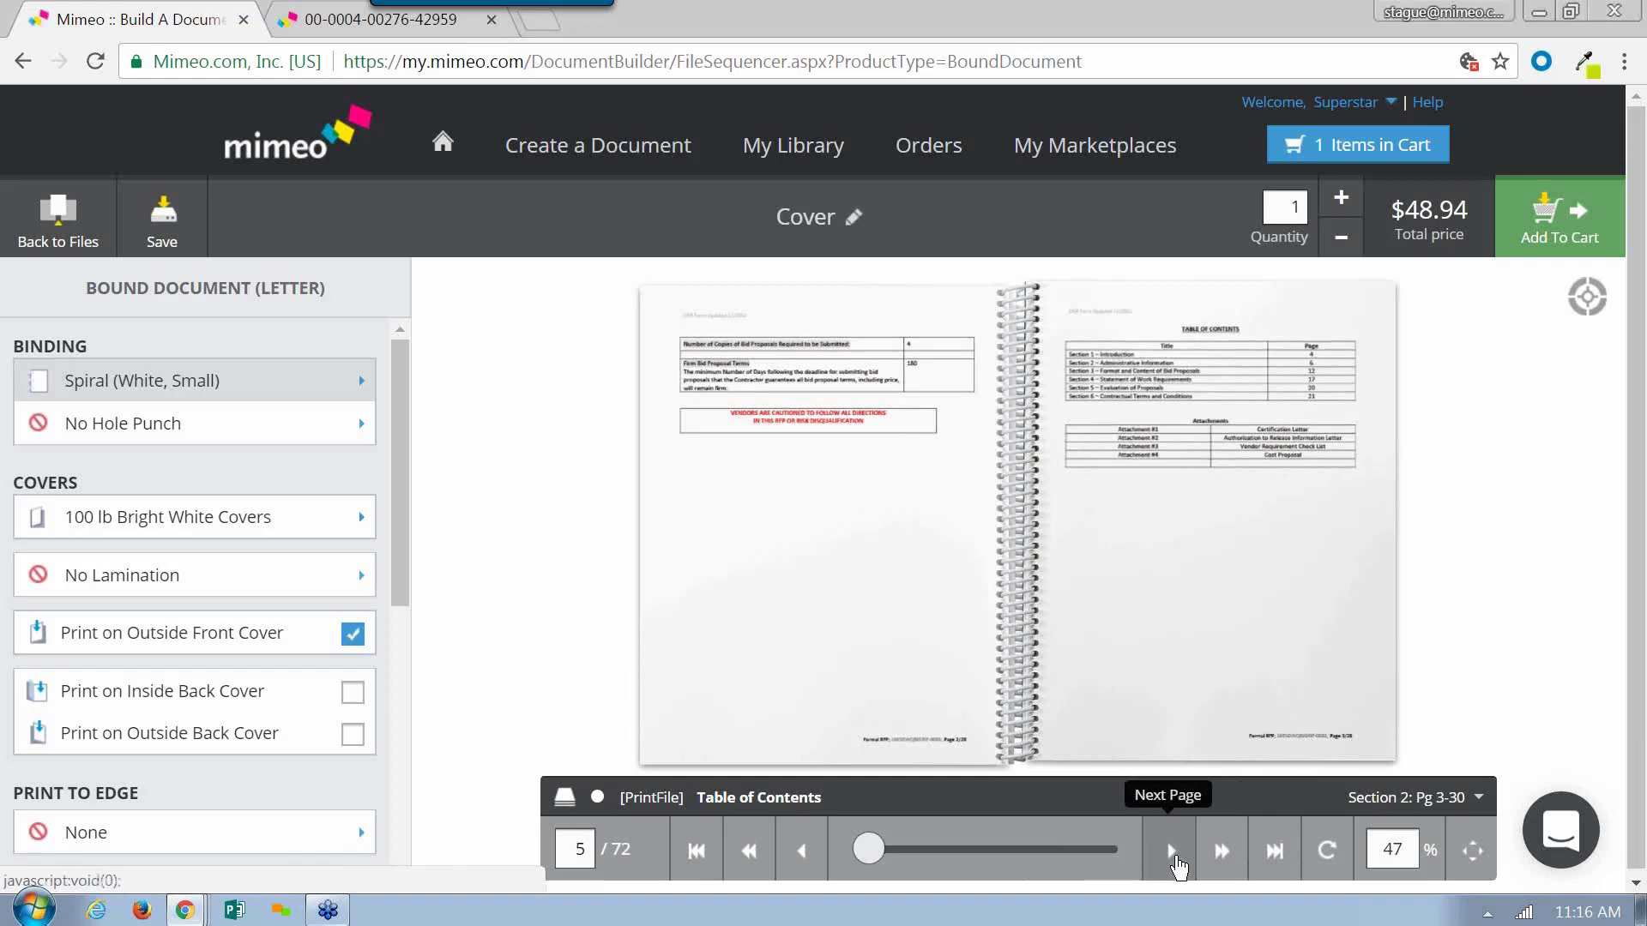
pyautogui.click(1223, 852)
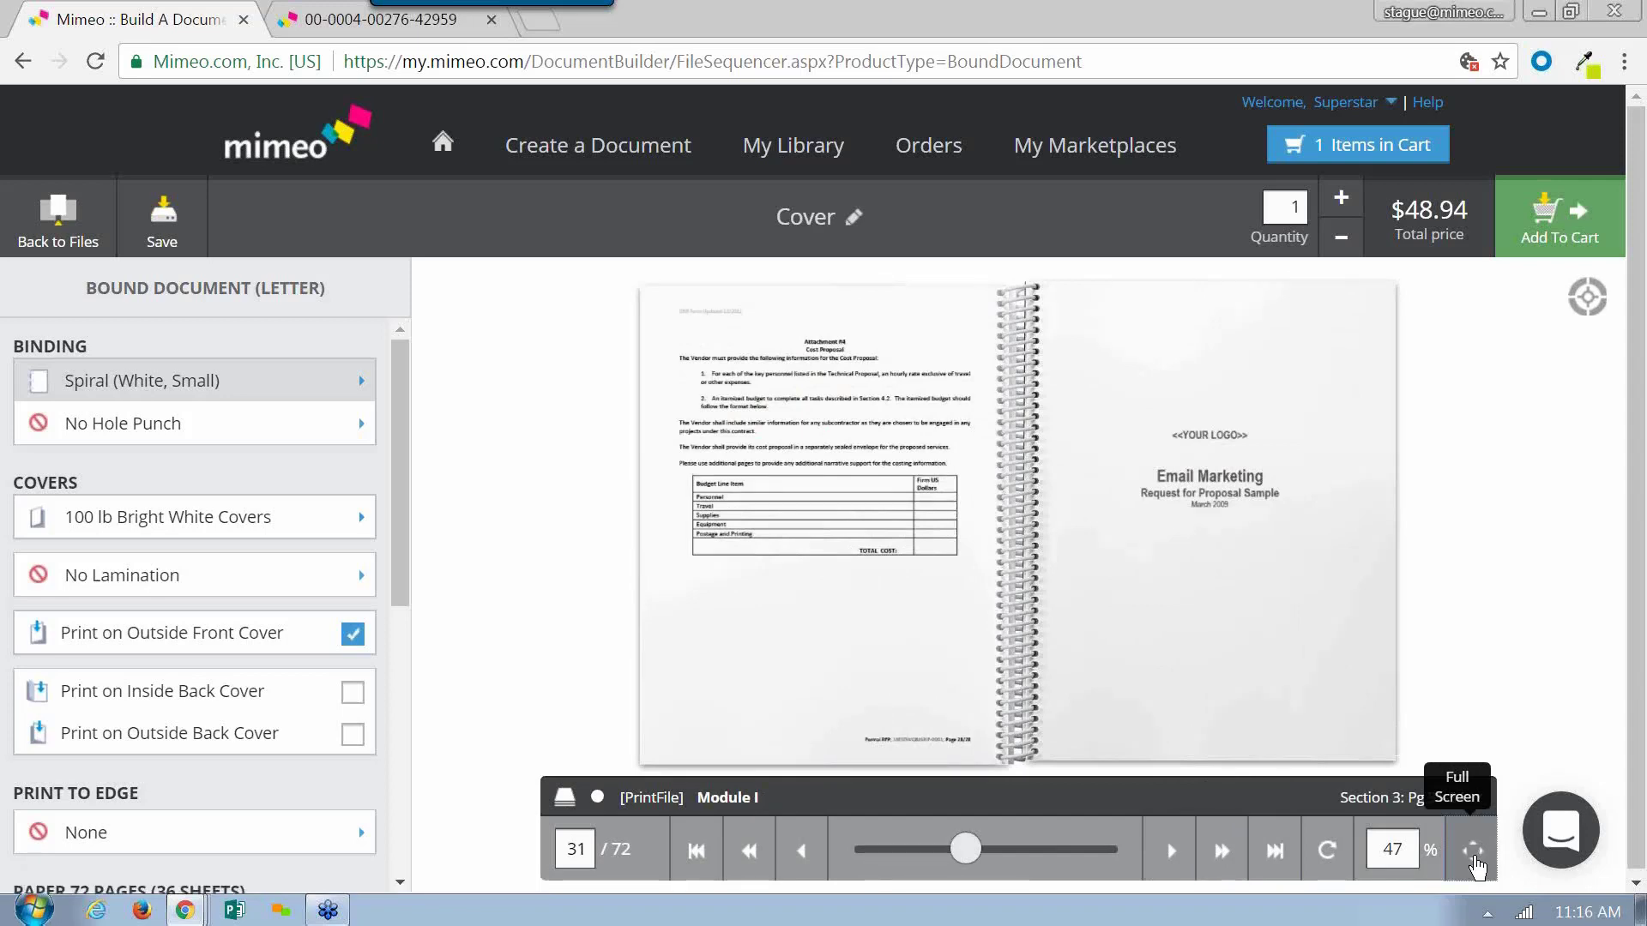
pyautogui.click(1473, 850)
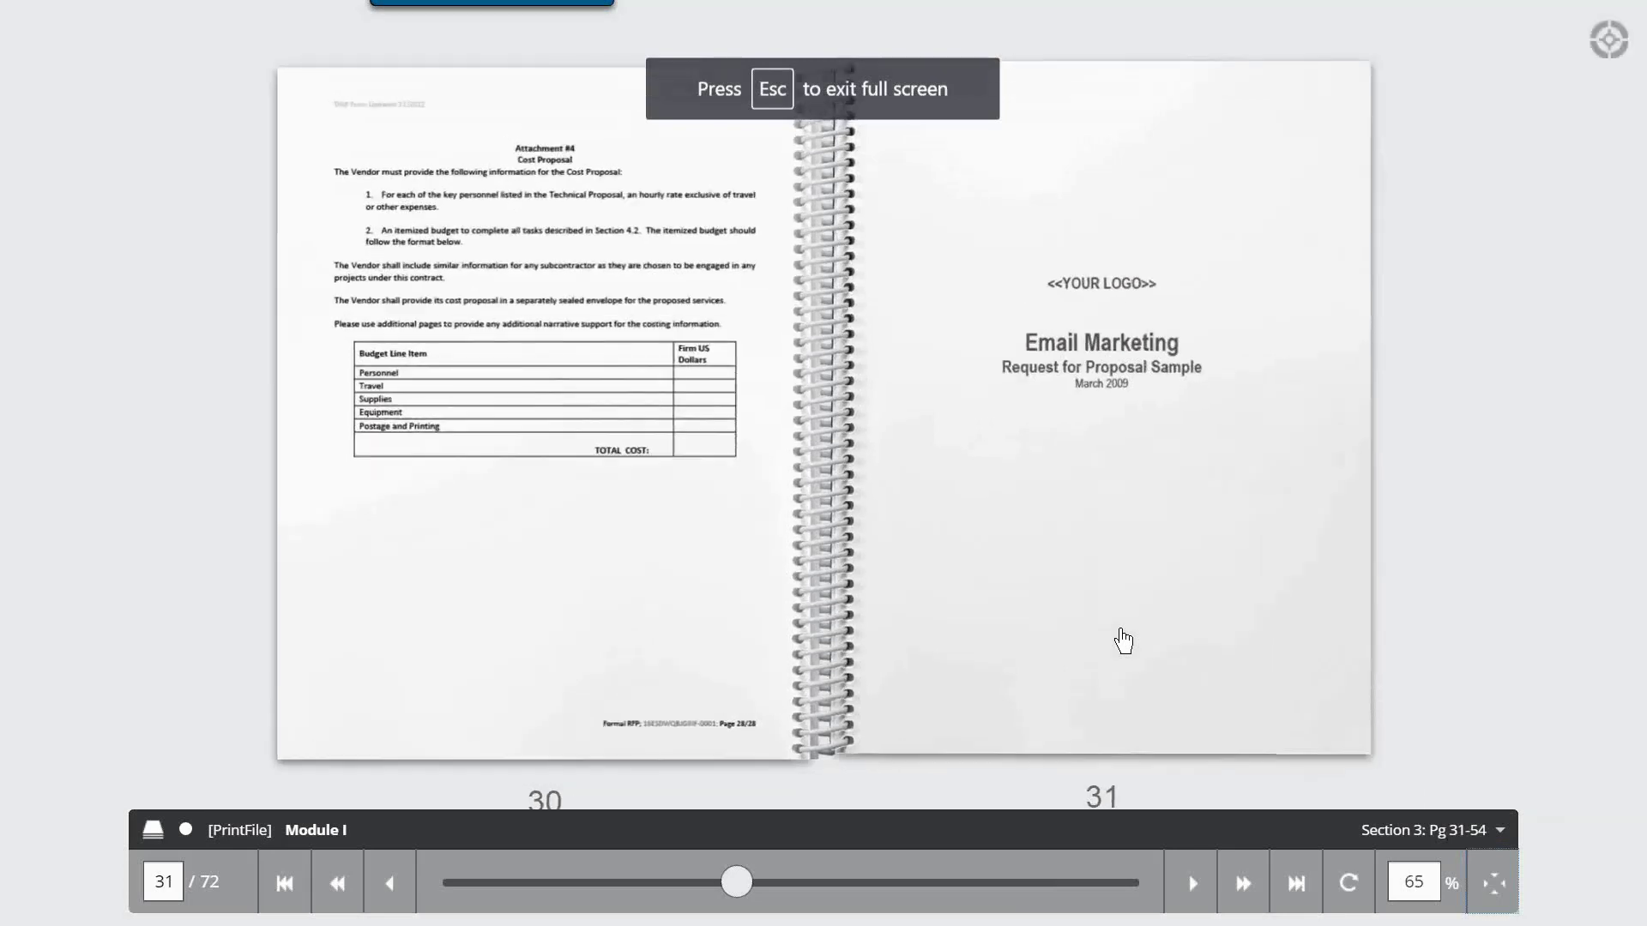
pyautogui.press('Escape')
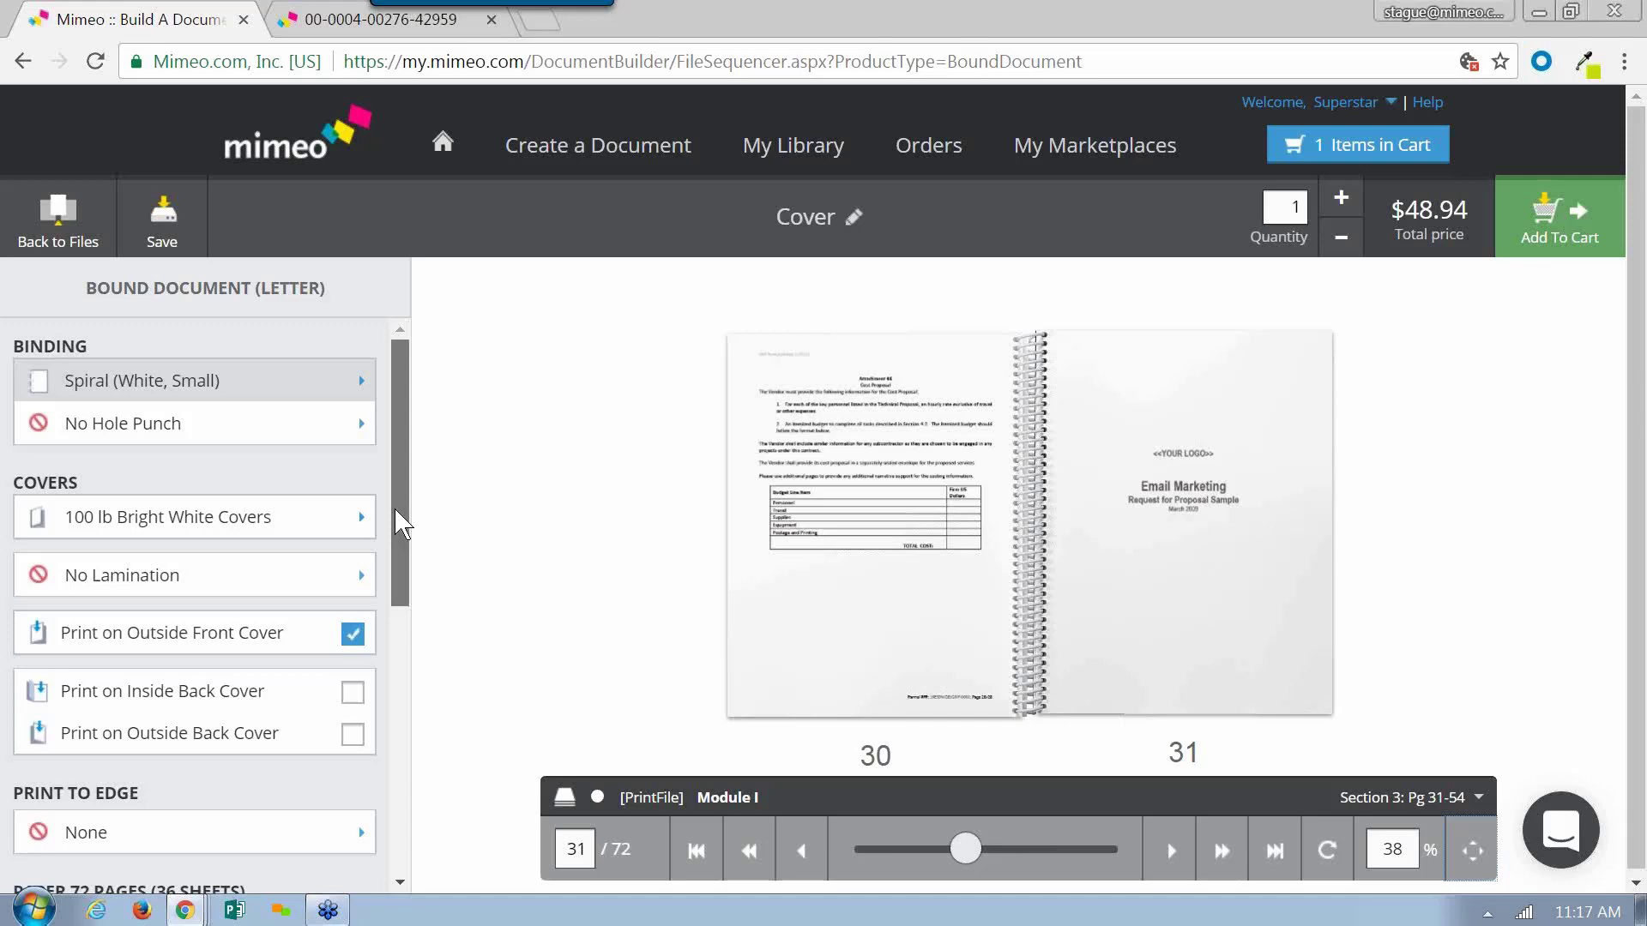
# Step: Review the remaining cover, paper, print and insert options, and open the document's Special Instructions
pyautogui.moveTo(397, 513)
pyautogui.mouseDown()
pyautogui.moveTo(399, 725)
pyautogui.moveTo(412, 512)
pyautogui.mouseUp()
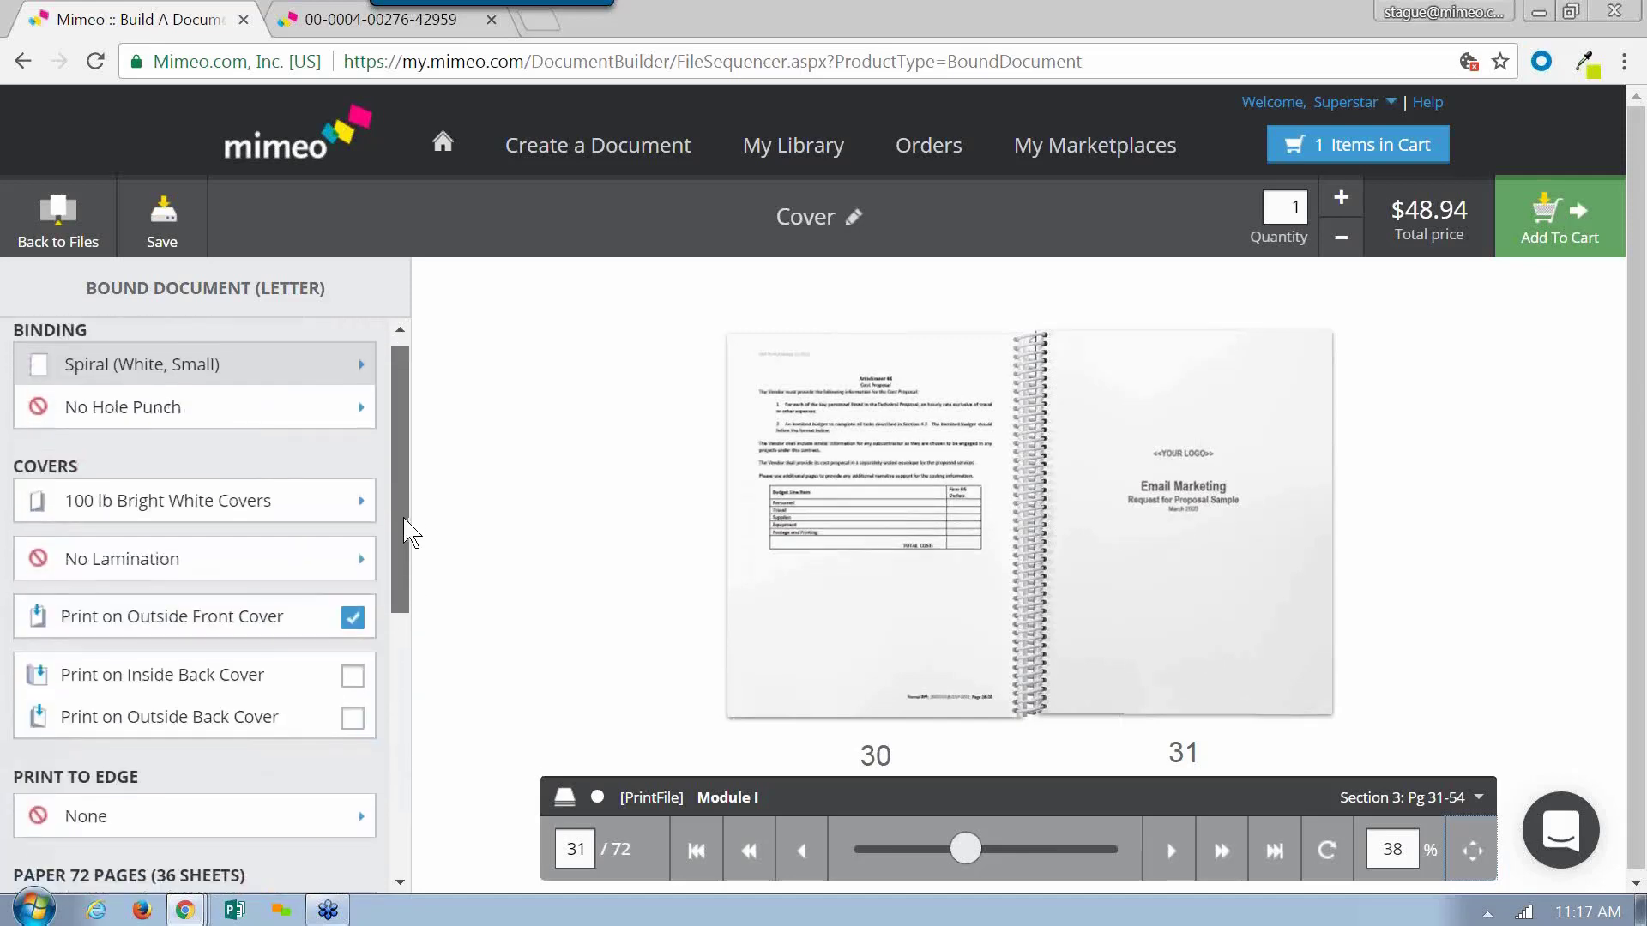
pyautogui.scroll(-2, 393, 580)
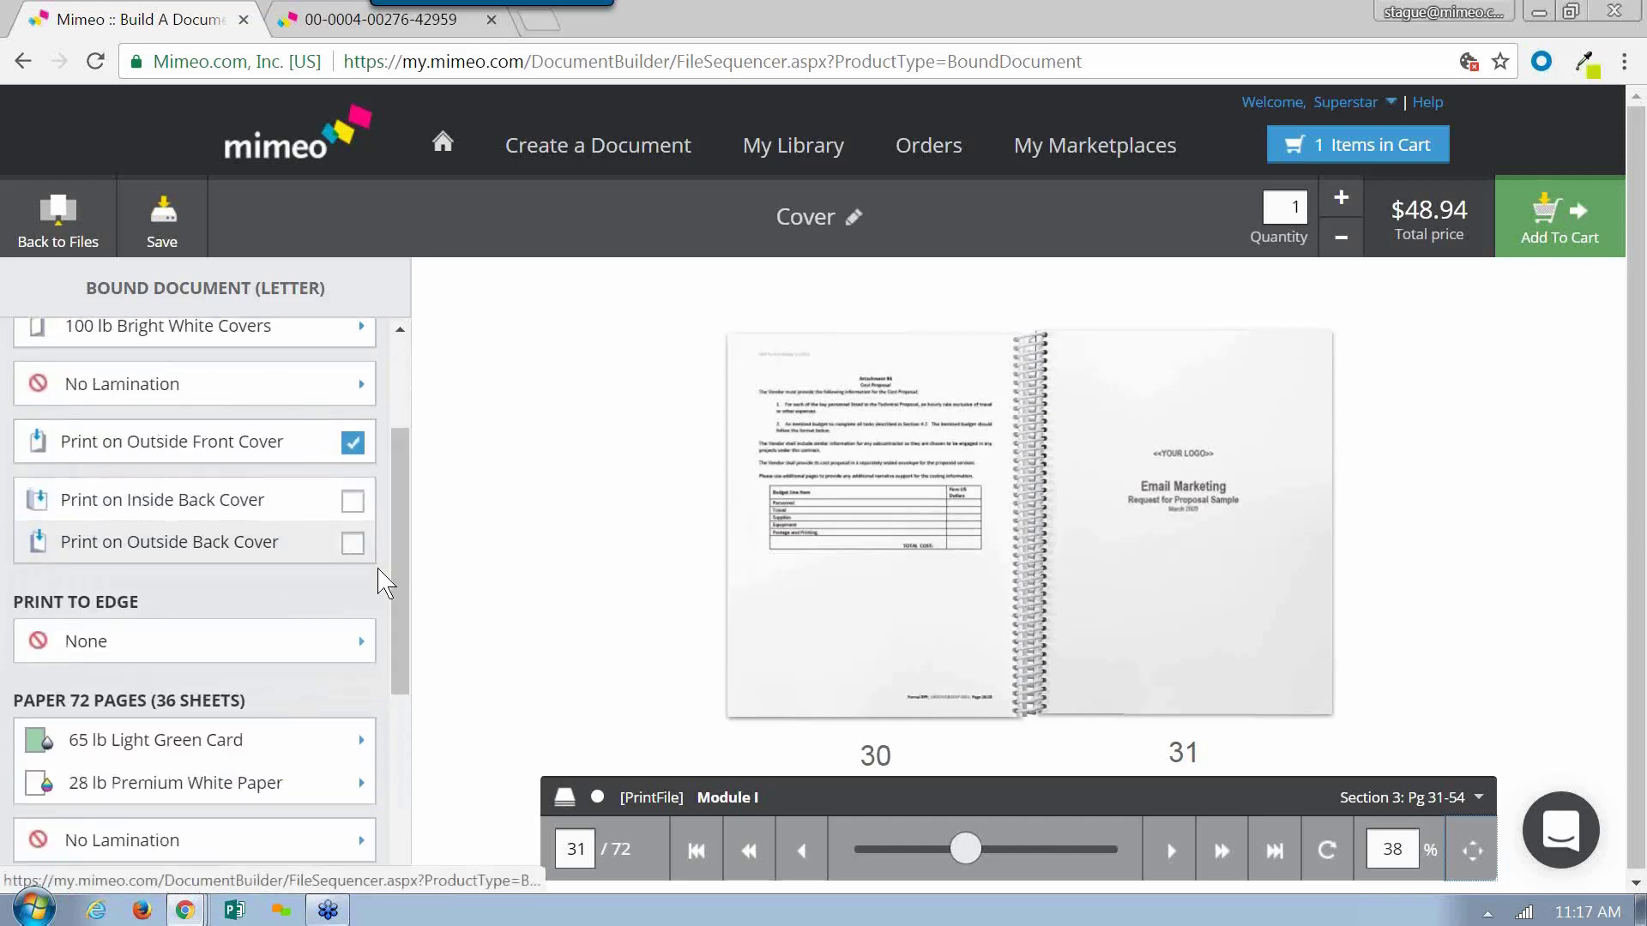
pyautogui.moveTo(408, 606); pyautogui.dragTo(405, 856)
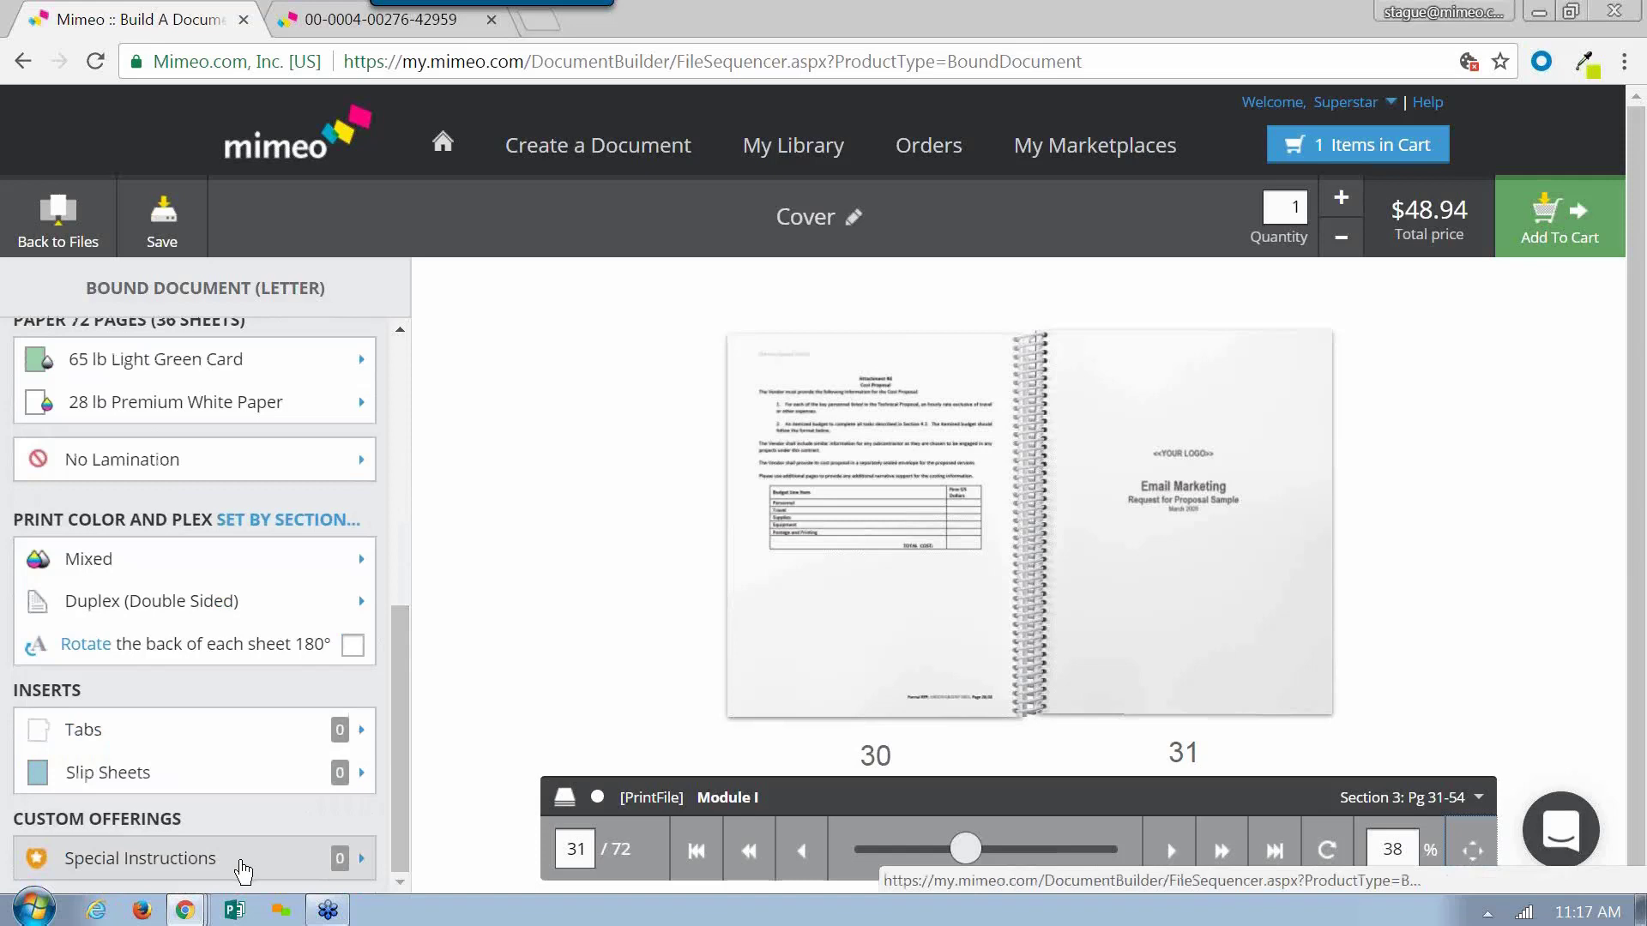
pyautogui.moveTo(408, 783)
pyautogui.mouseDown()
pyautogui.moveTo(414, 551)
pyautogui.moveTo(413, 783)
pyautogui.mouseUp()
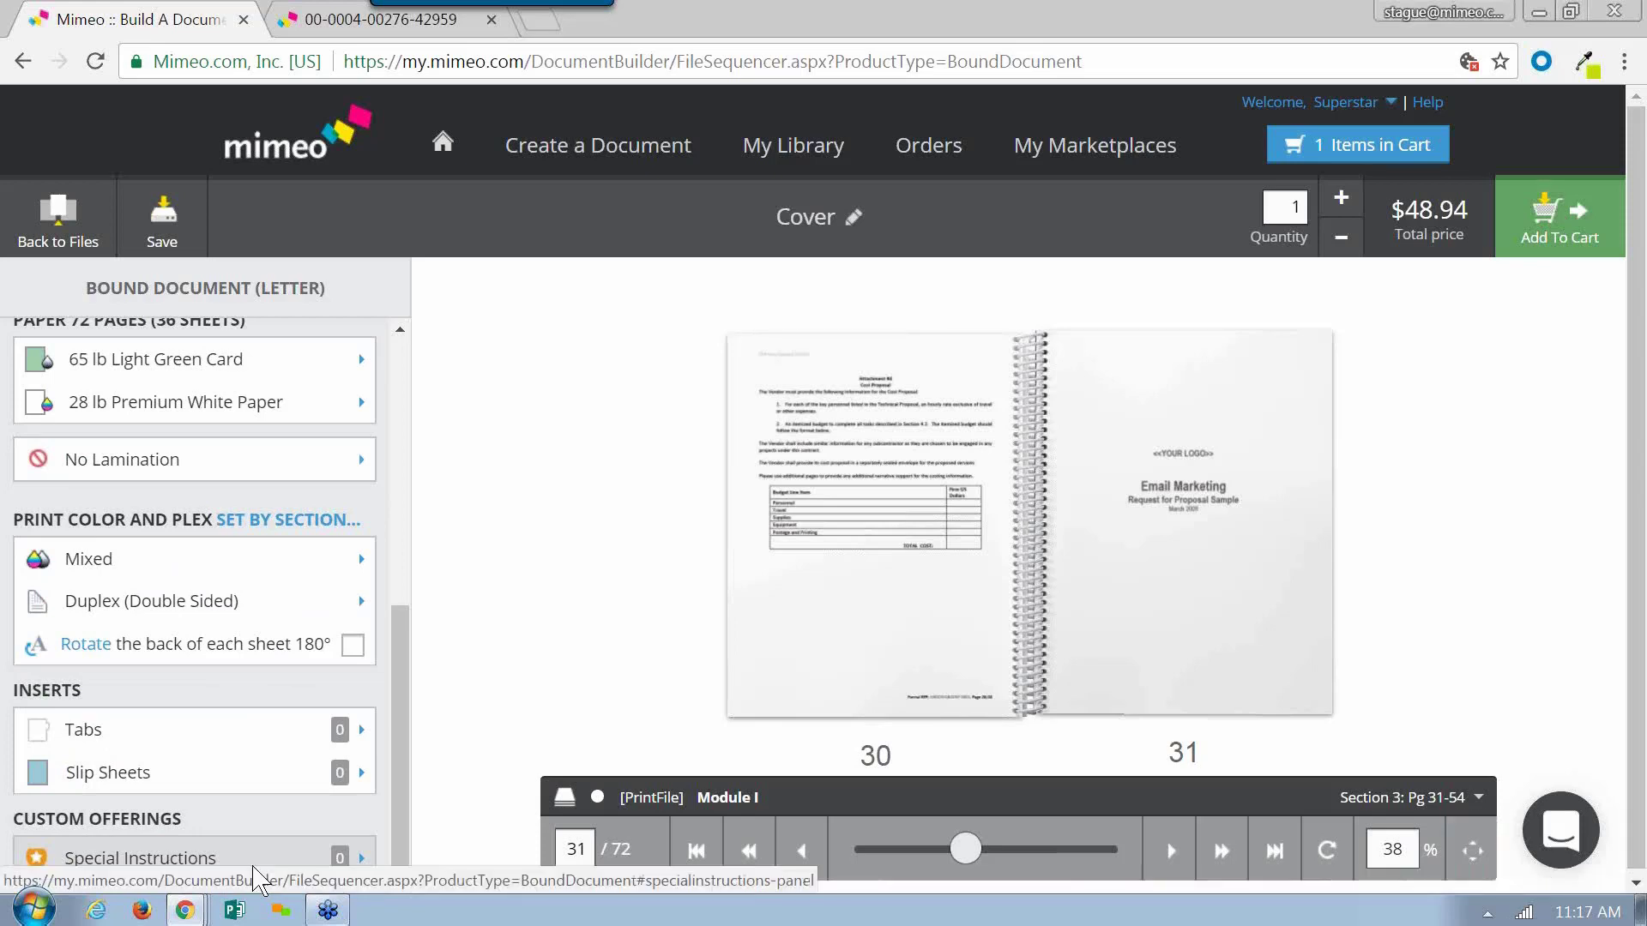
pyautogui.click(255, 868)
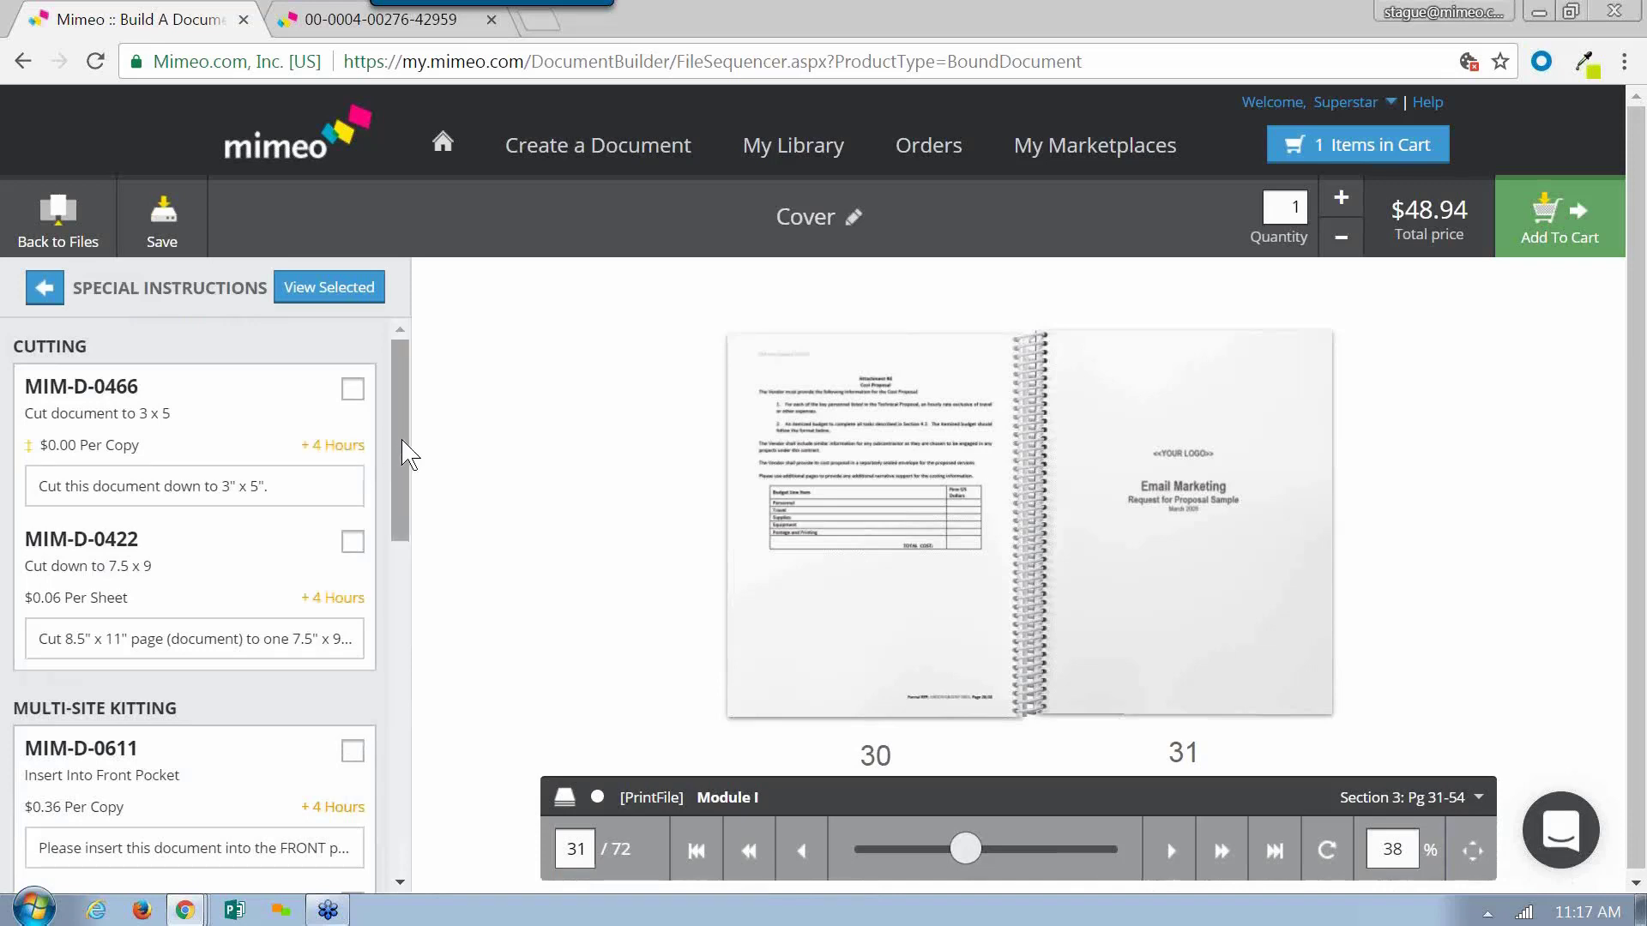
# Step: Look through the special instructions from Cutting to Document Imposition Changes without selecting any, and return to the document options
pyautogui.moveTo(408, 455); pyautogui.dragTo(408, 458)
pyautogui.click(133, 415)
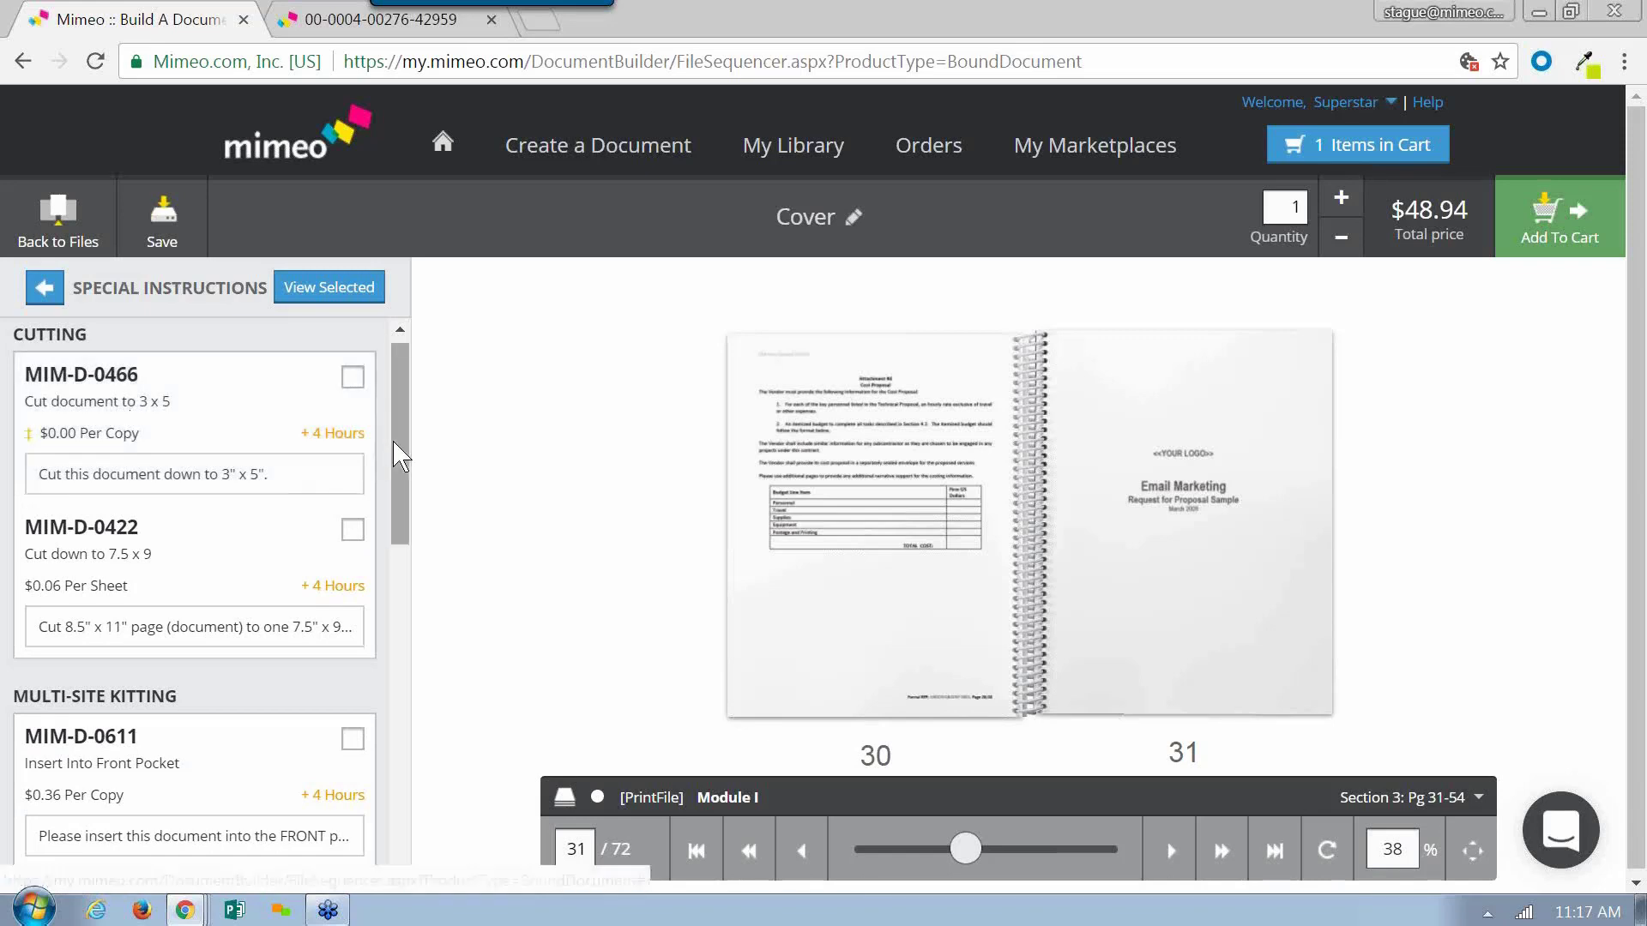
pyautogui.moveTo(394, 455); pyautogui.dragTo(397, 533)
pyautogui.click(151, 514)
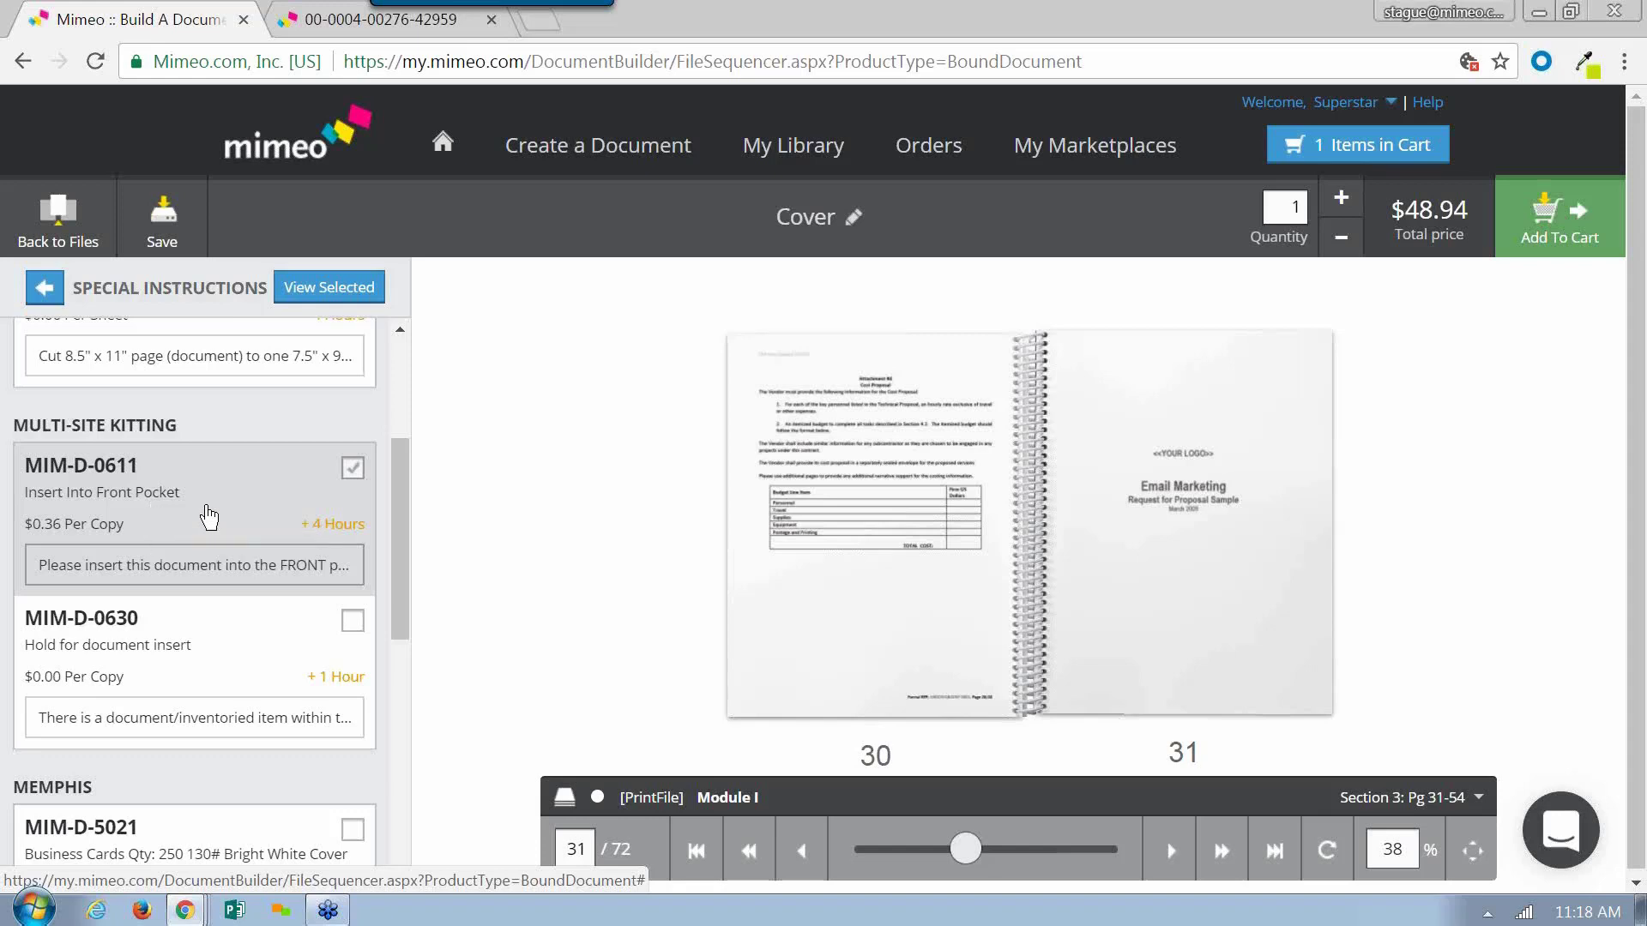
pyautogui.moveTo(406, 526); pyautogui.dragTo(398, 669)
pyautogui.scroll(-1, 399, 682)
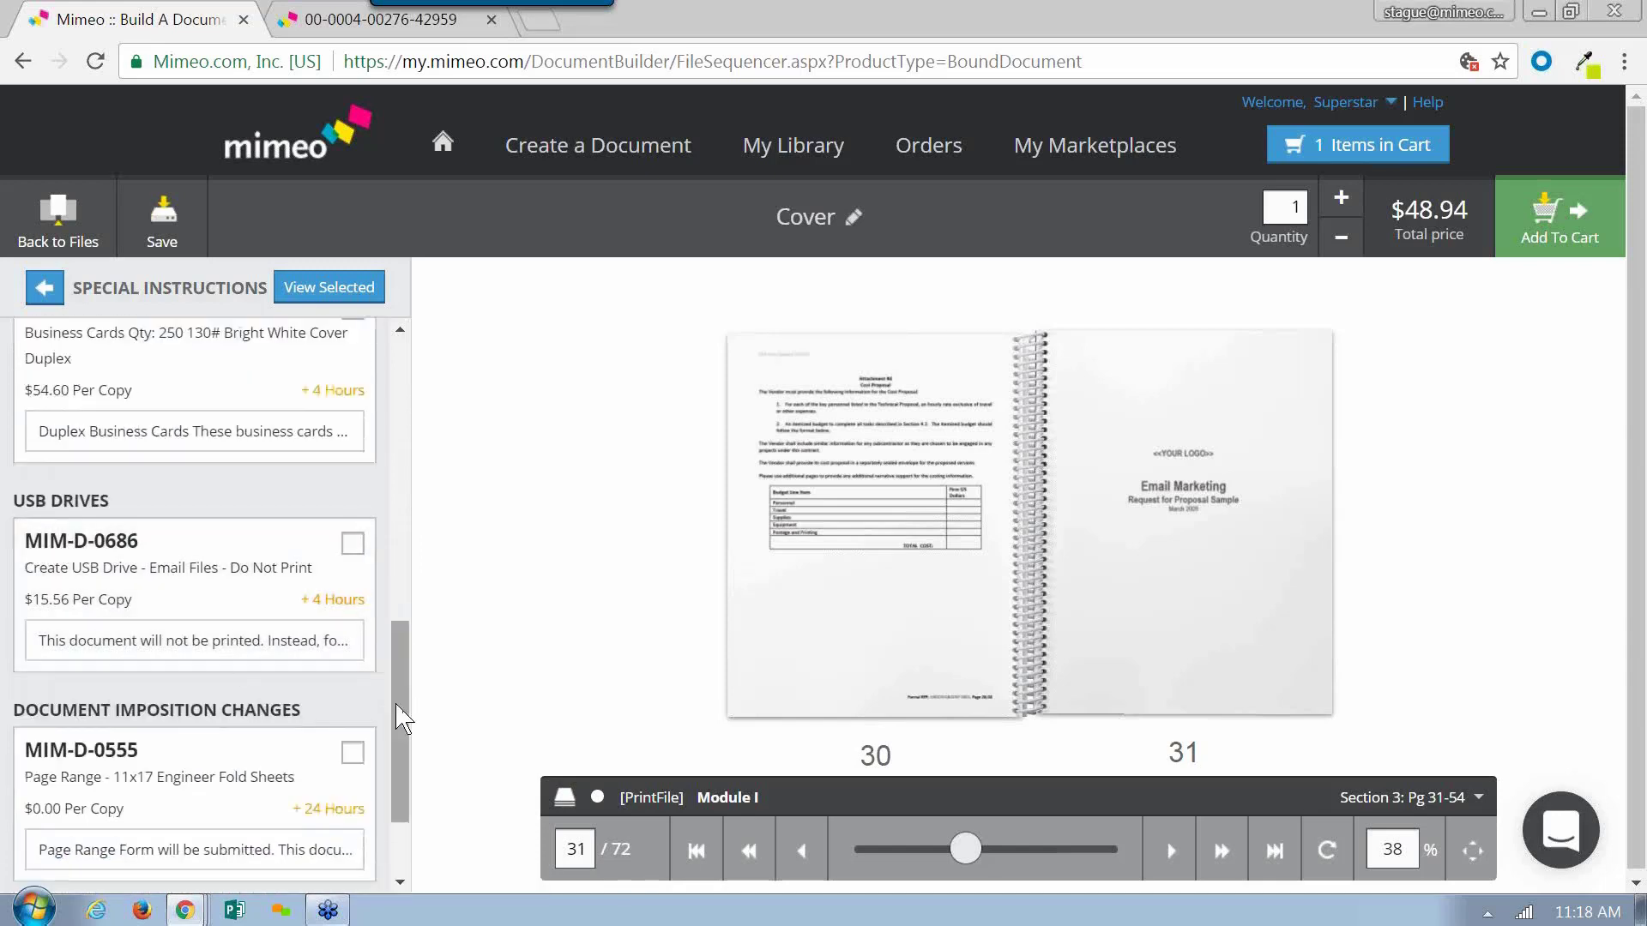
pyautogui.moveTo(396, 708); pyautogui.dragTo(397, 744)
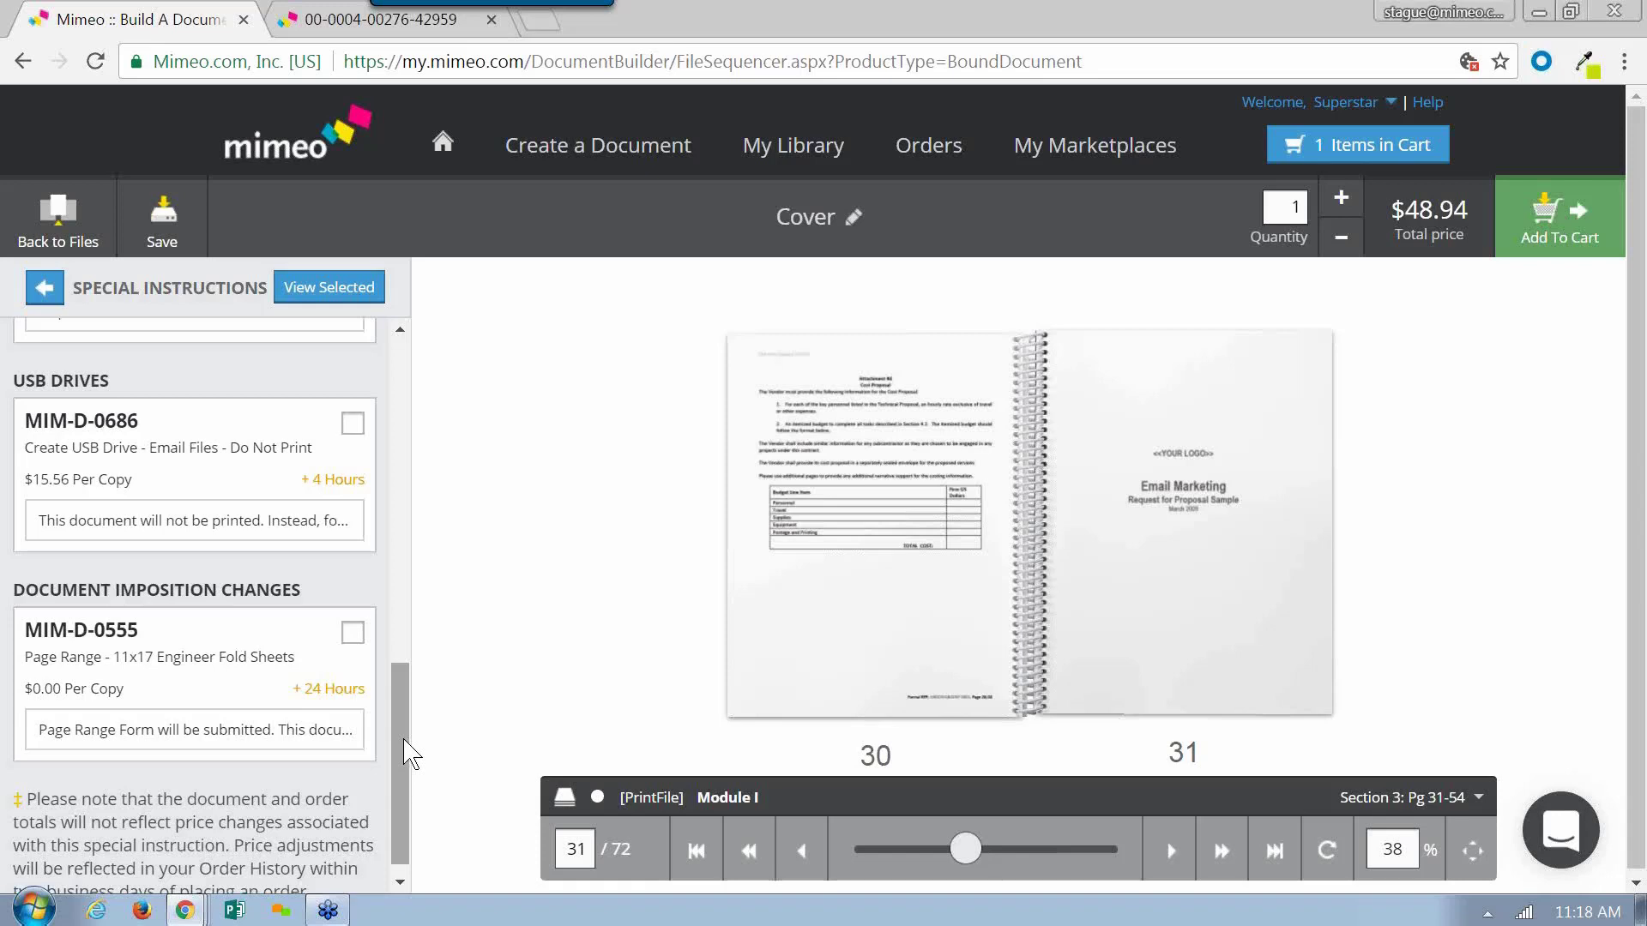
pyautogui.click(296, 693)
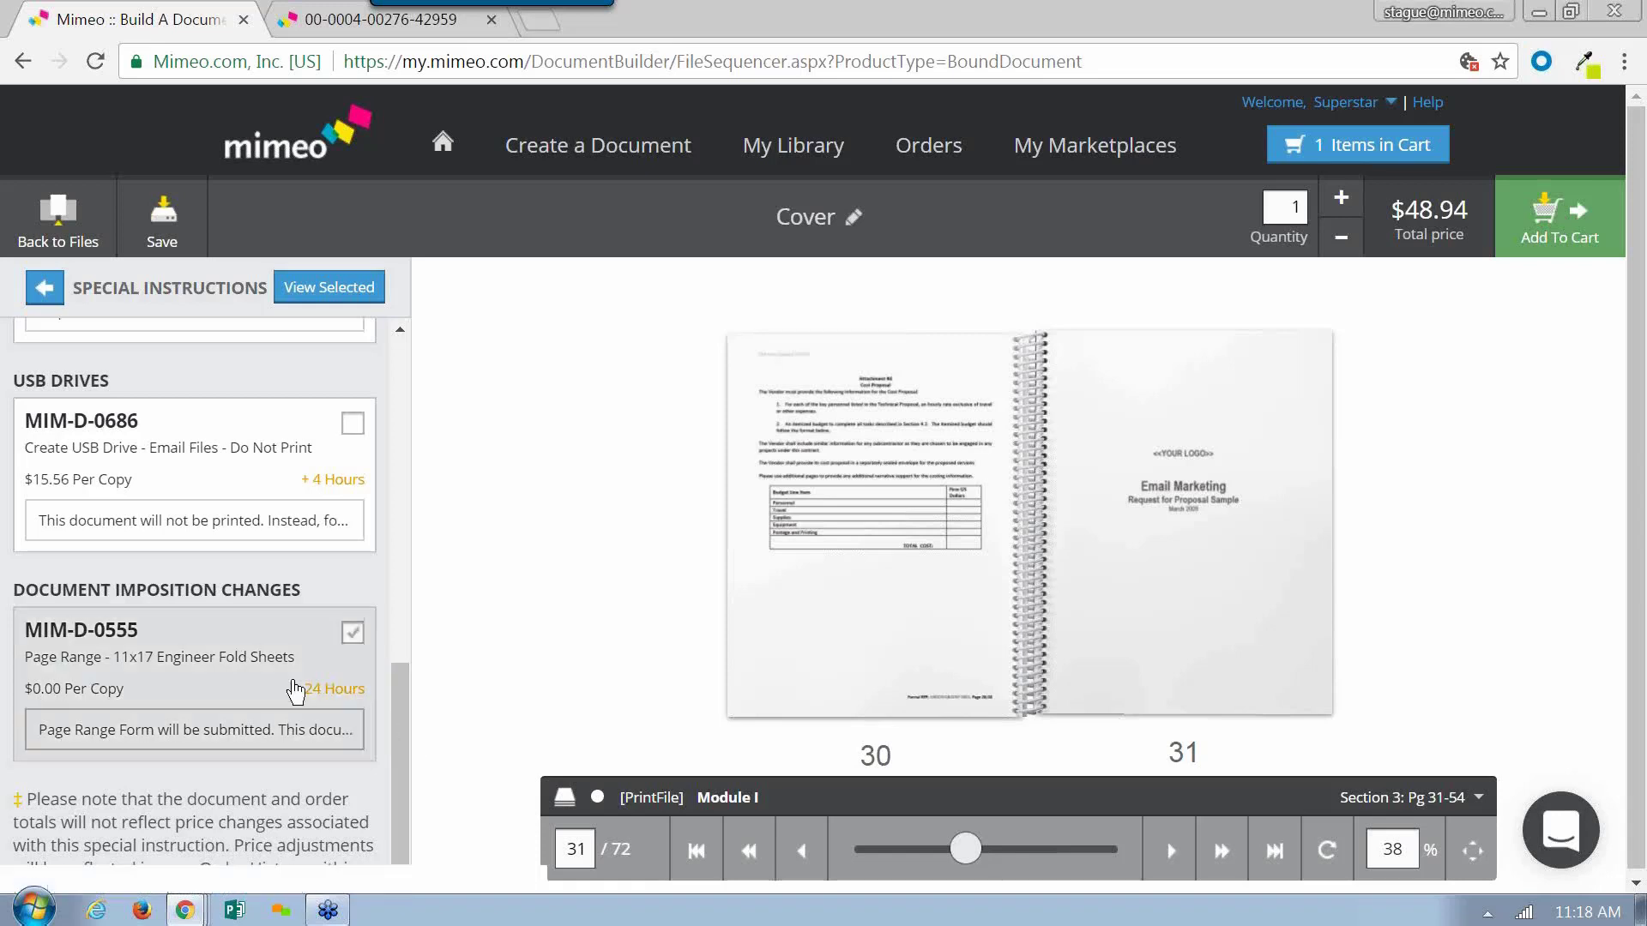
pyautogui.click(204, 693)
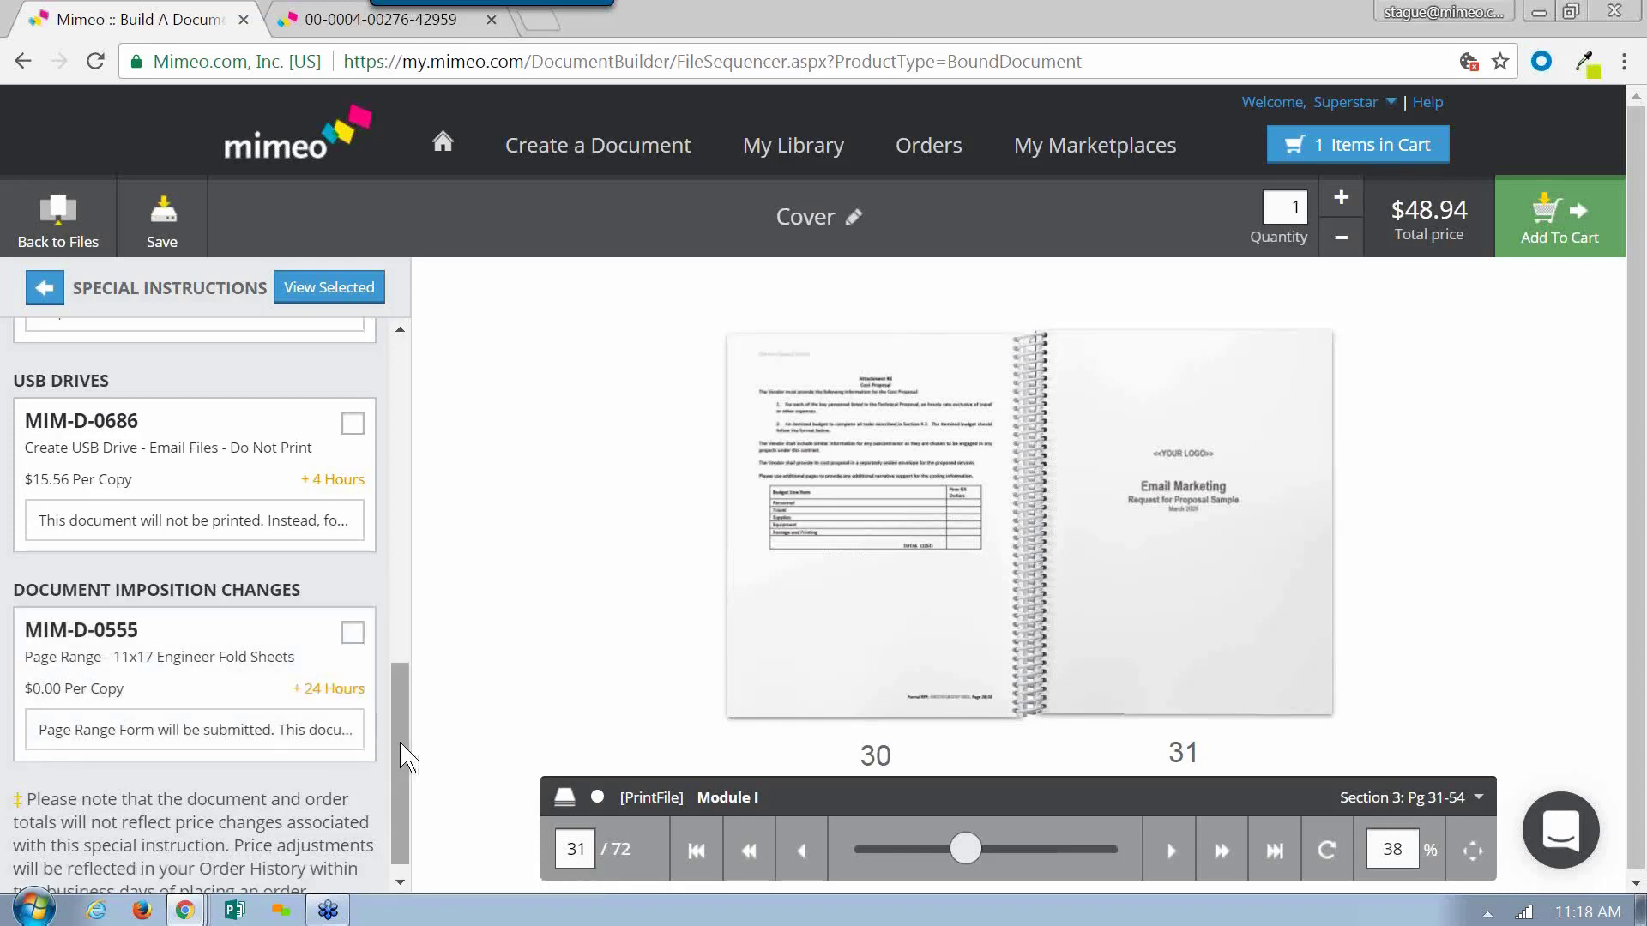
pyautogui.moveTo(407, 759); pyautogui.dragTo(408, 443)
pyautogui.click(43, 287)
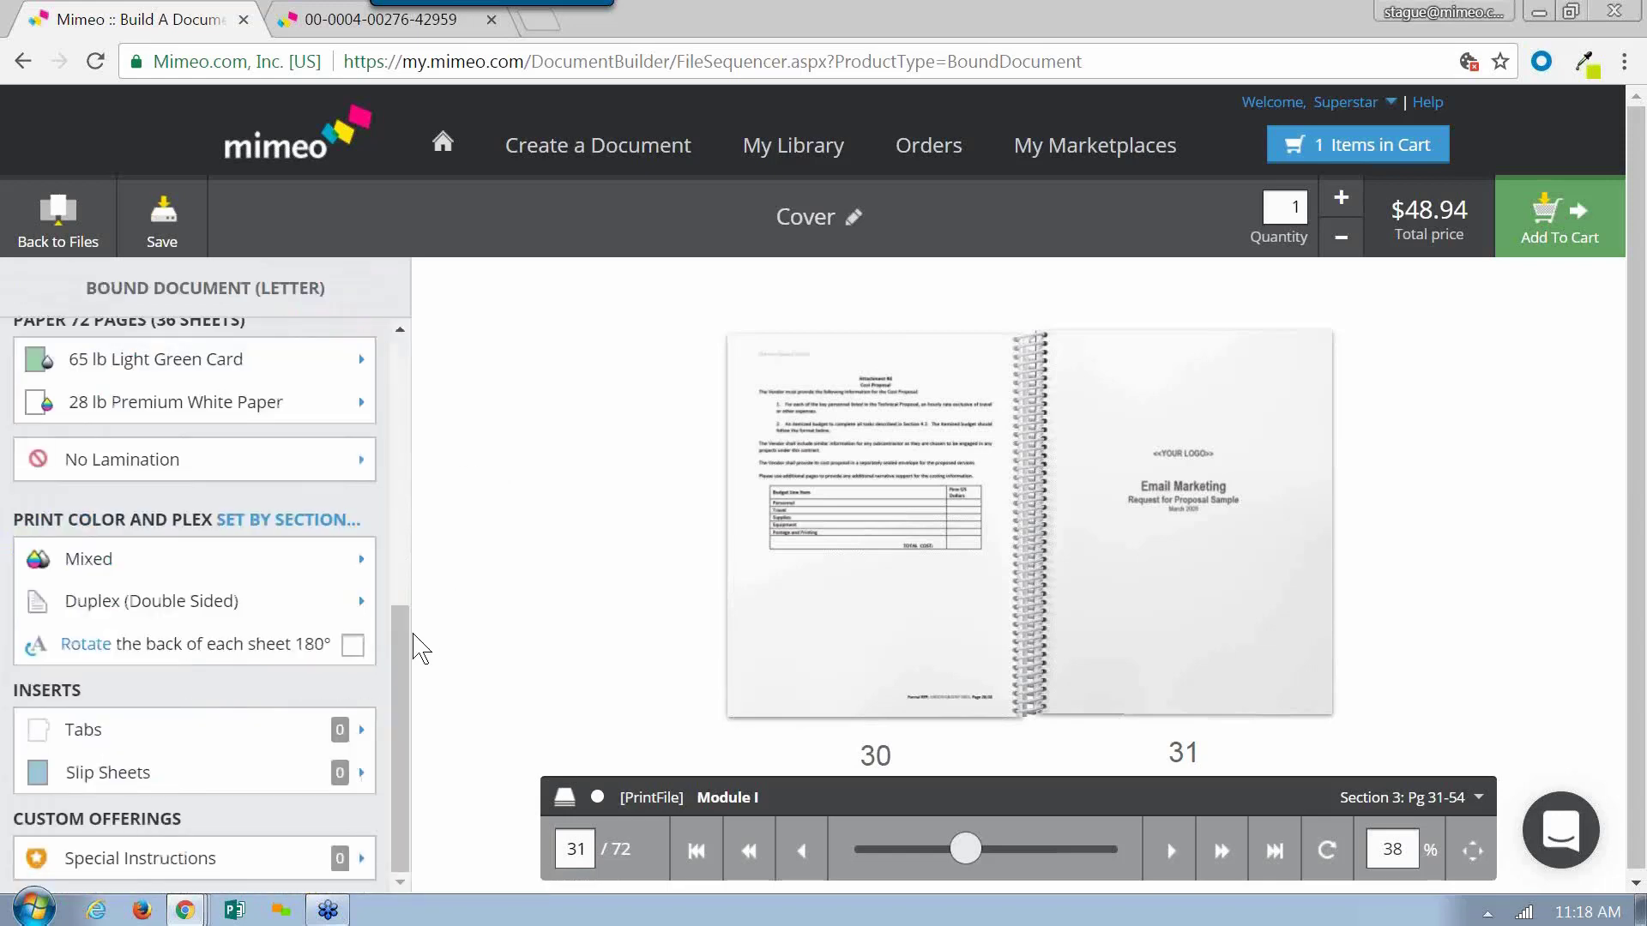
# Step: Open the document's tab inserts for management and bring the Table of Contents section into the preview
pyautogui.click(192, 731)
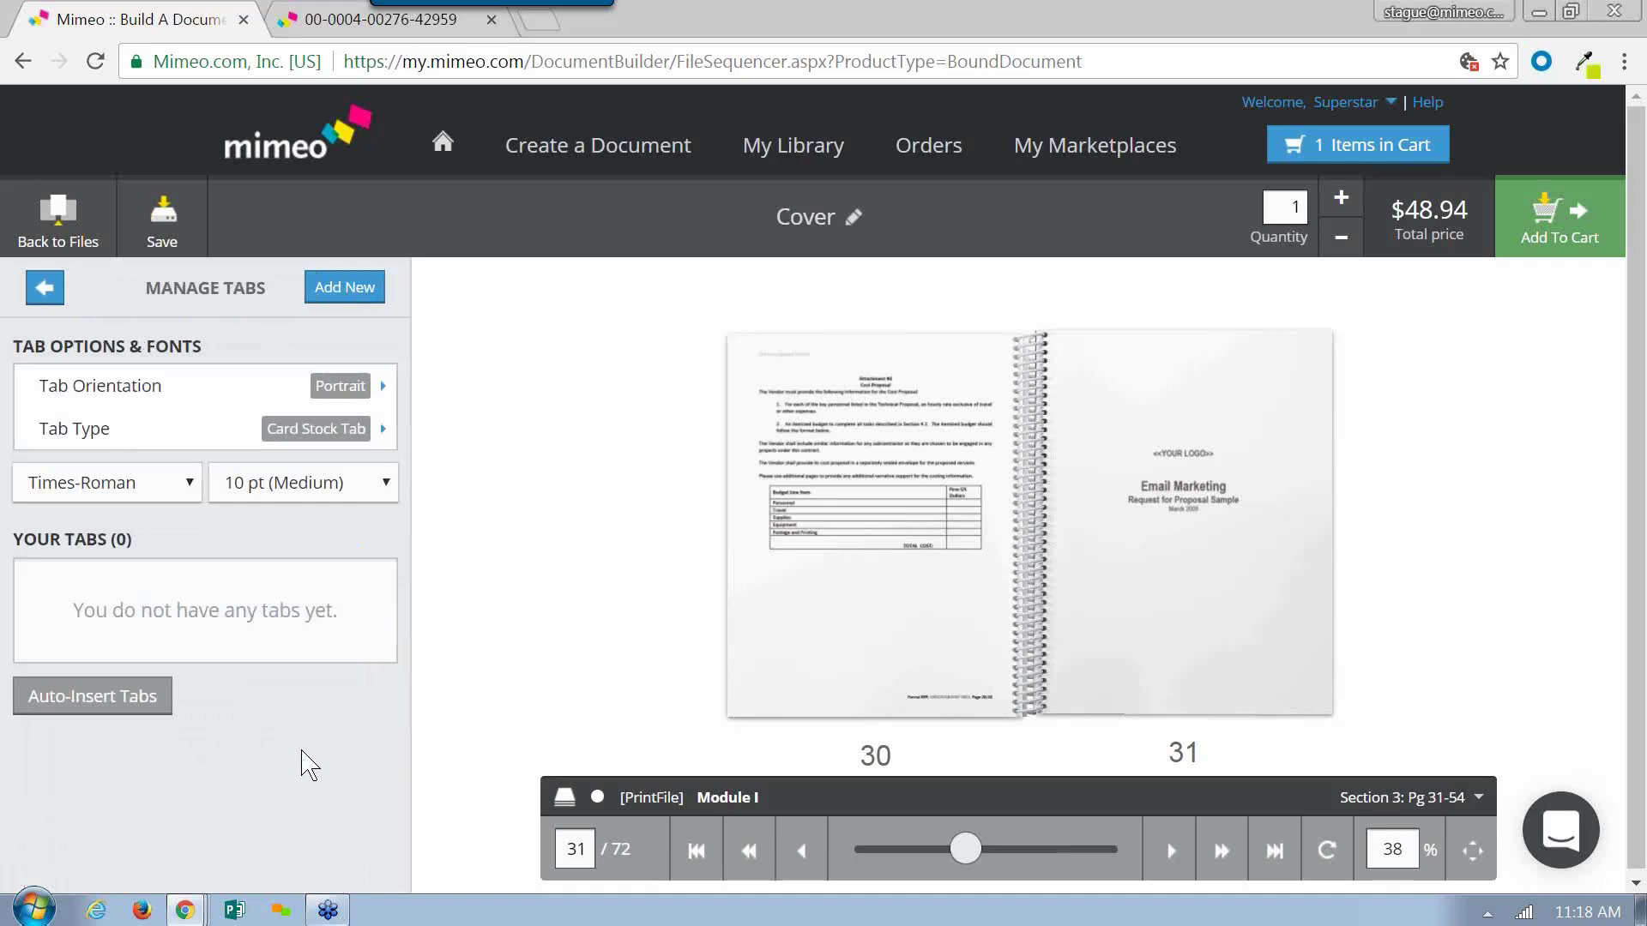
pyautogui.click(694, 849)
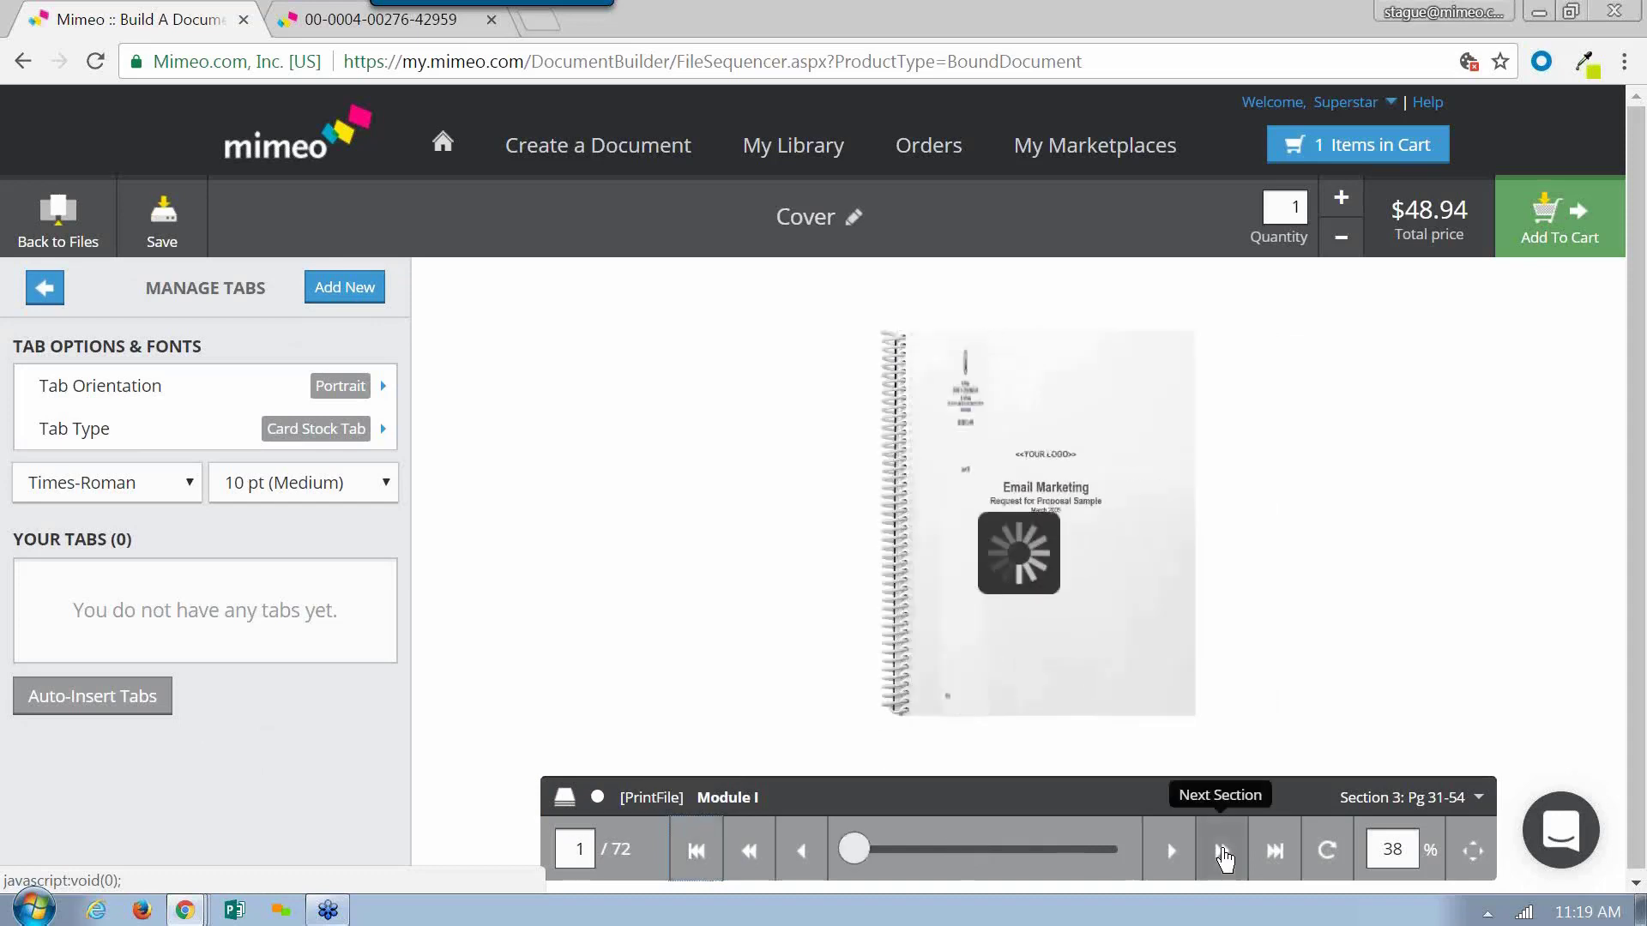
pyautogui.click(354, 291)
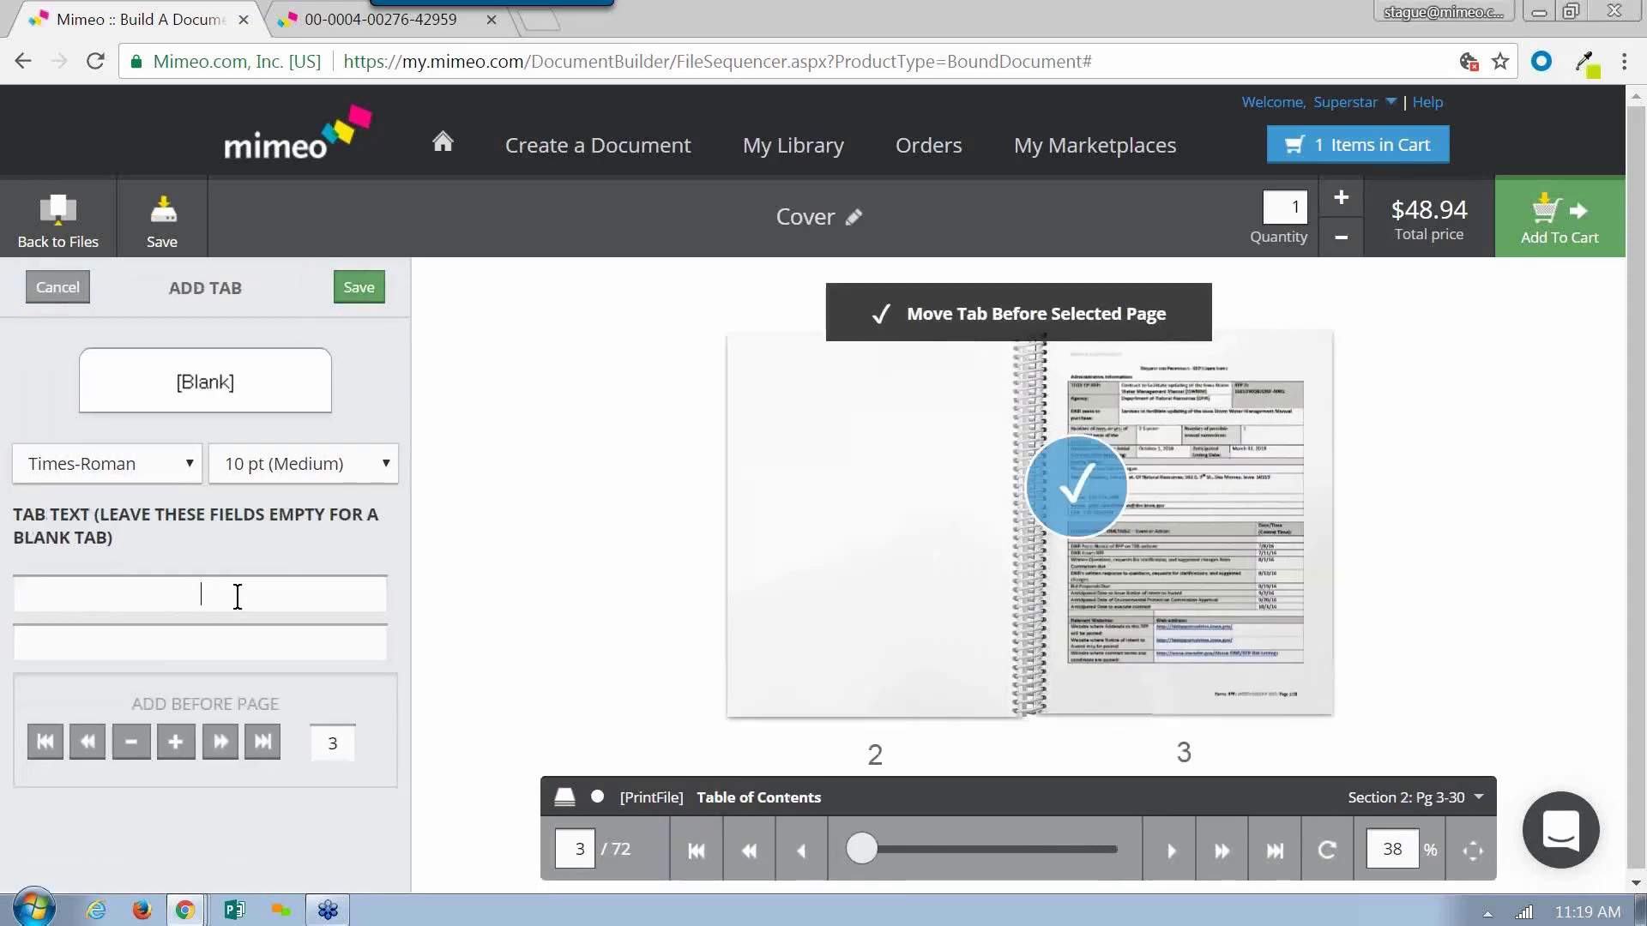
pyautogui.click(237, 595)
pyautogui.write('table of')
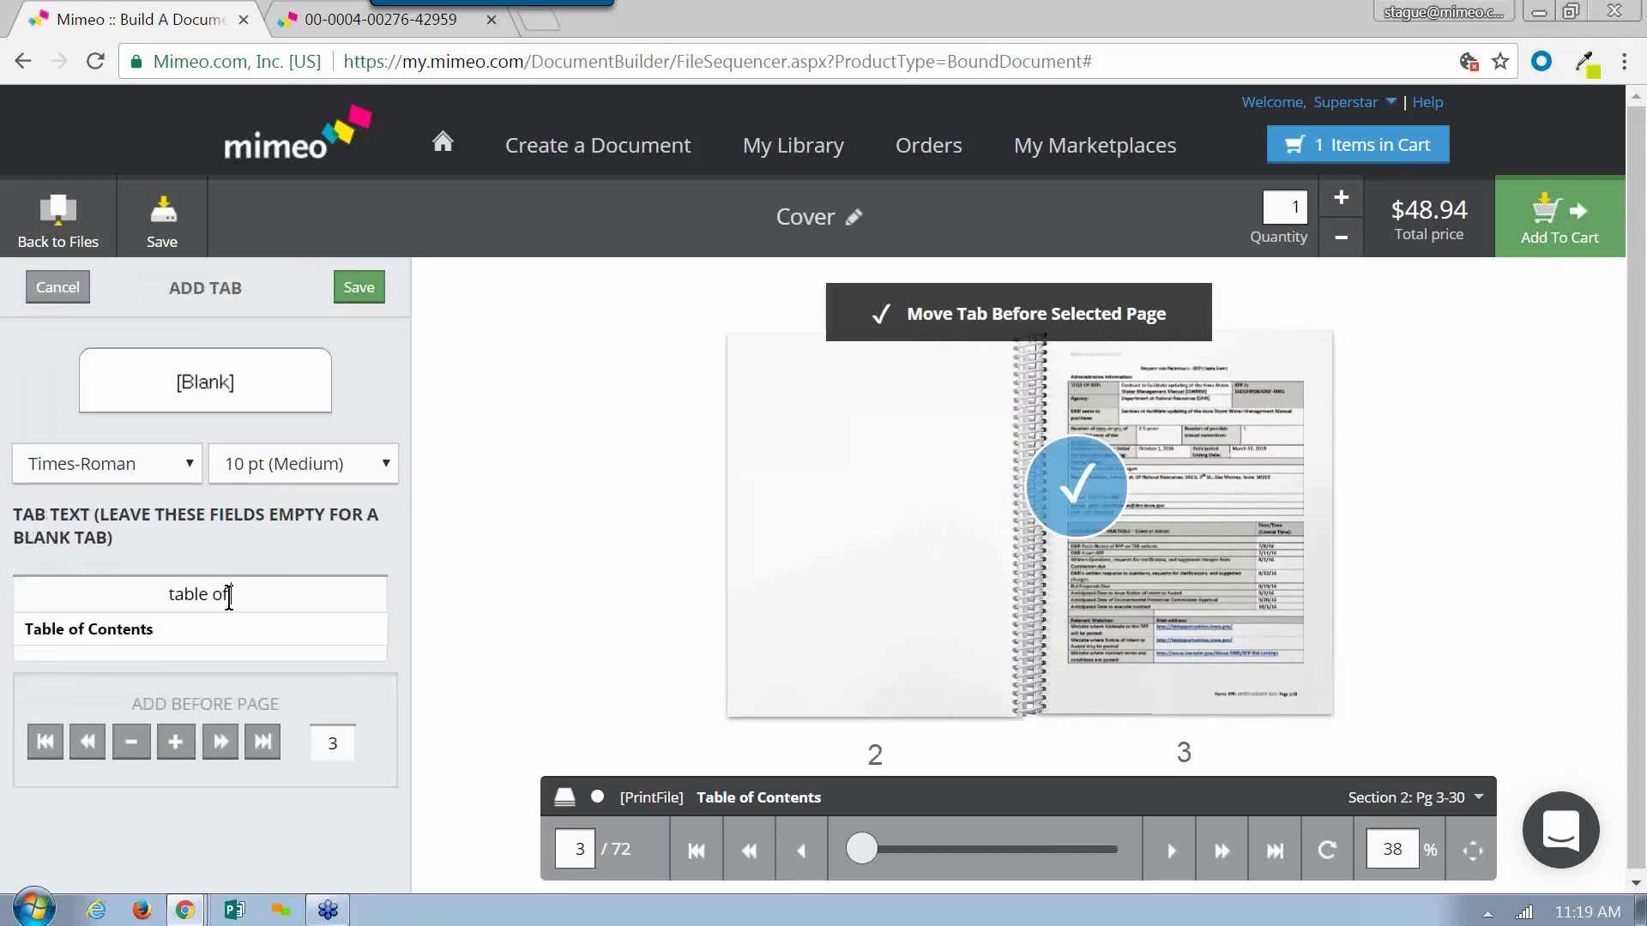
pyautogui.click(53, 287)
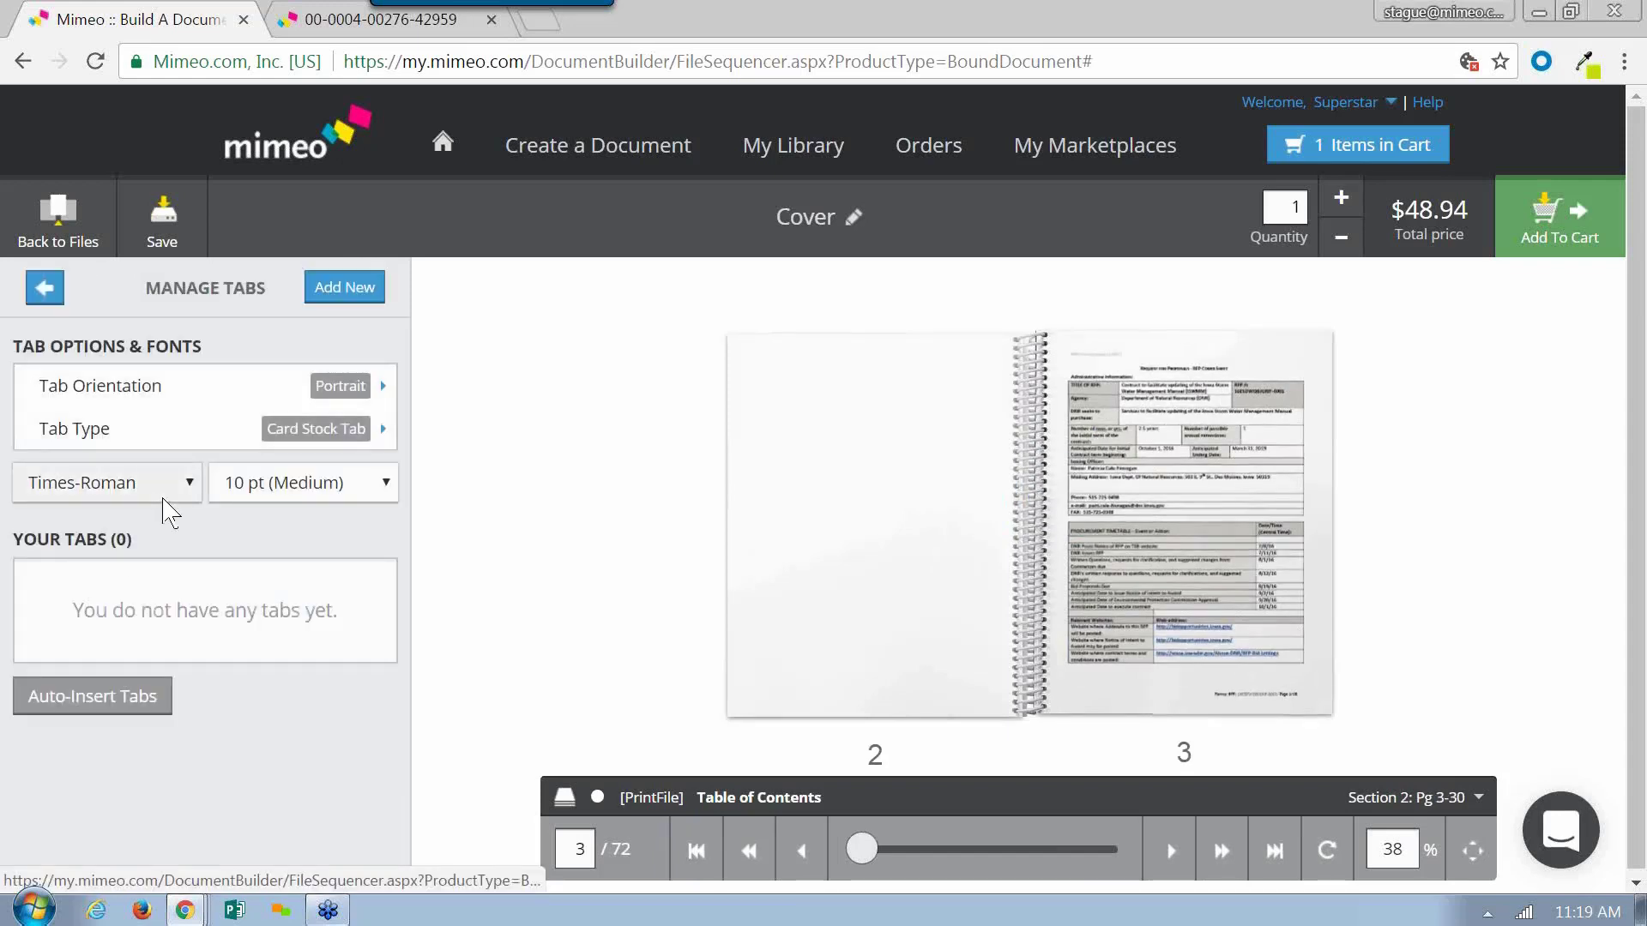
# Step: Auto-insert tabs between the print files with the file names as labels, and view the tabbed document from its first page
pyautogui.click(76, 699)
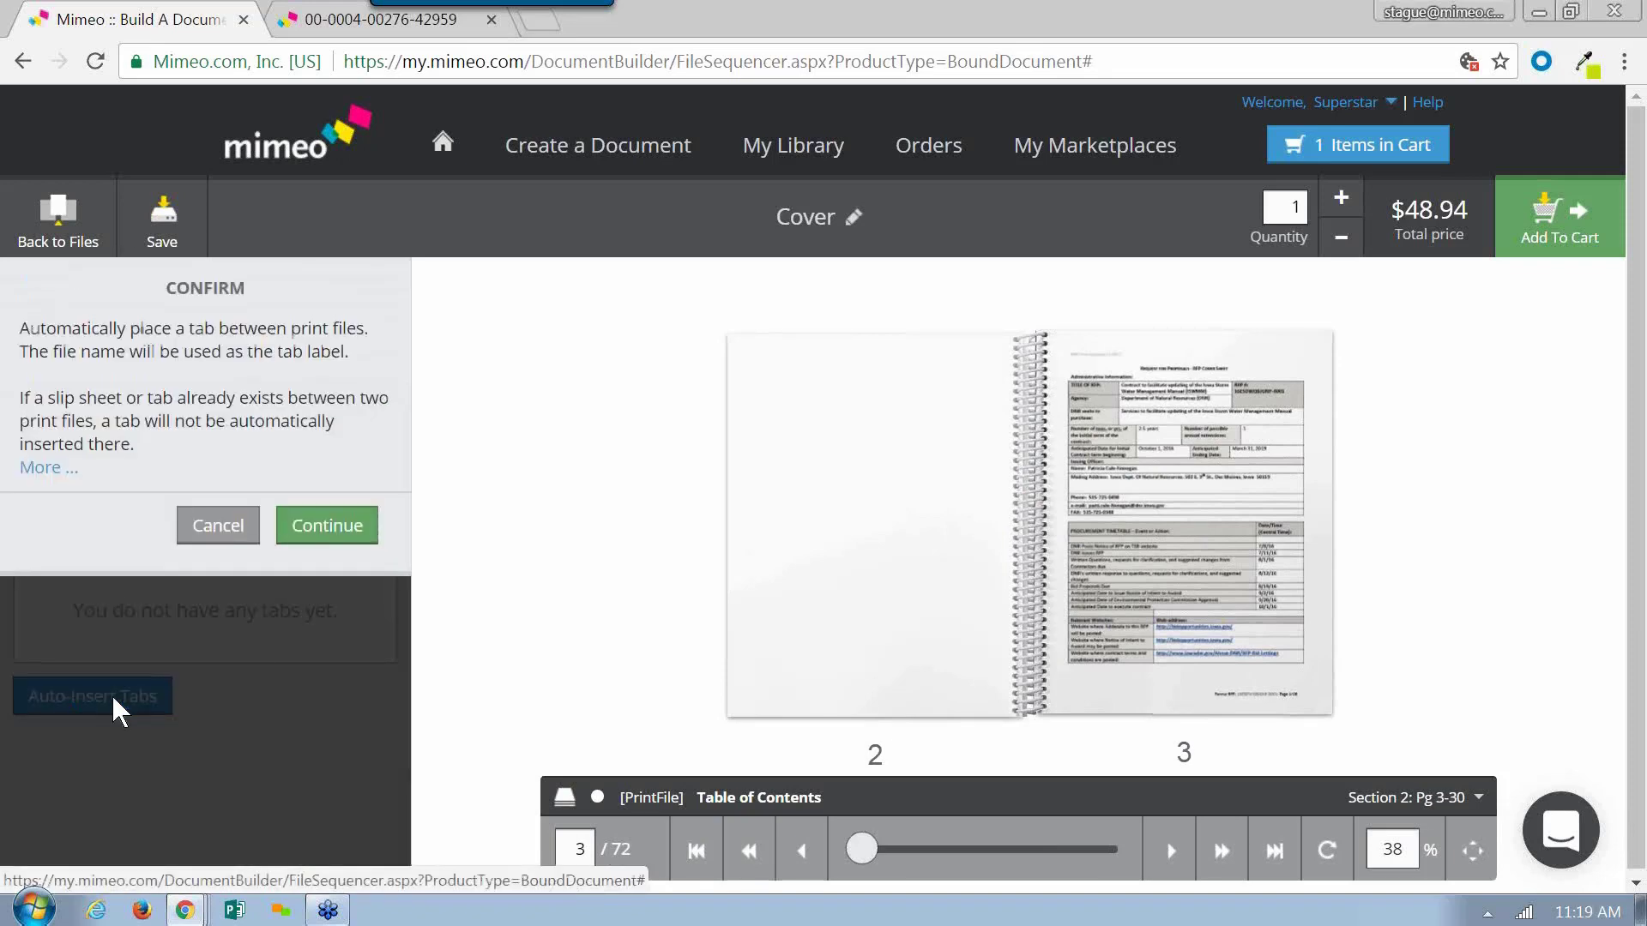
pyautogui.click(334, 527)
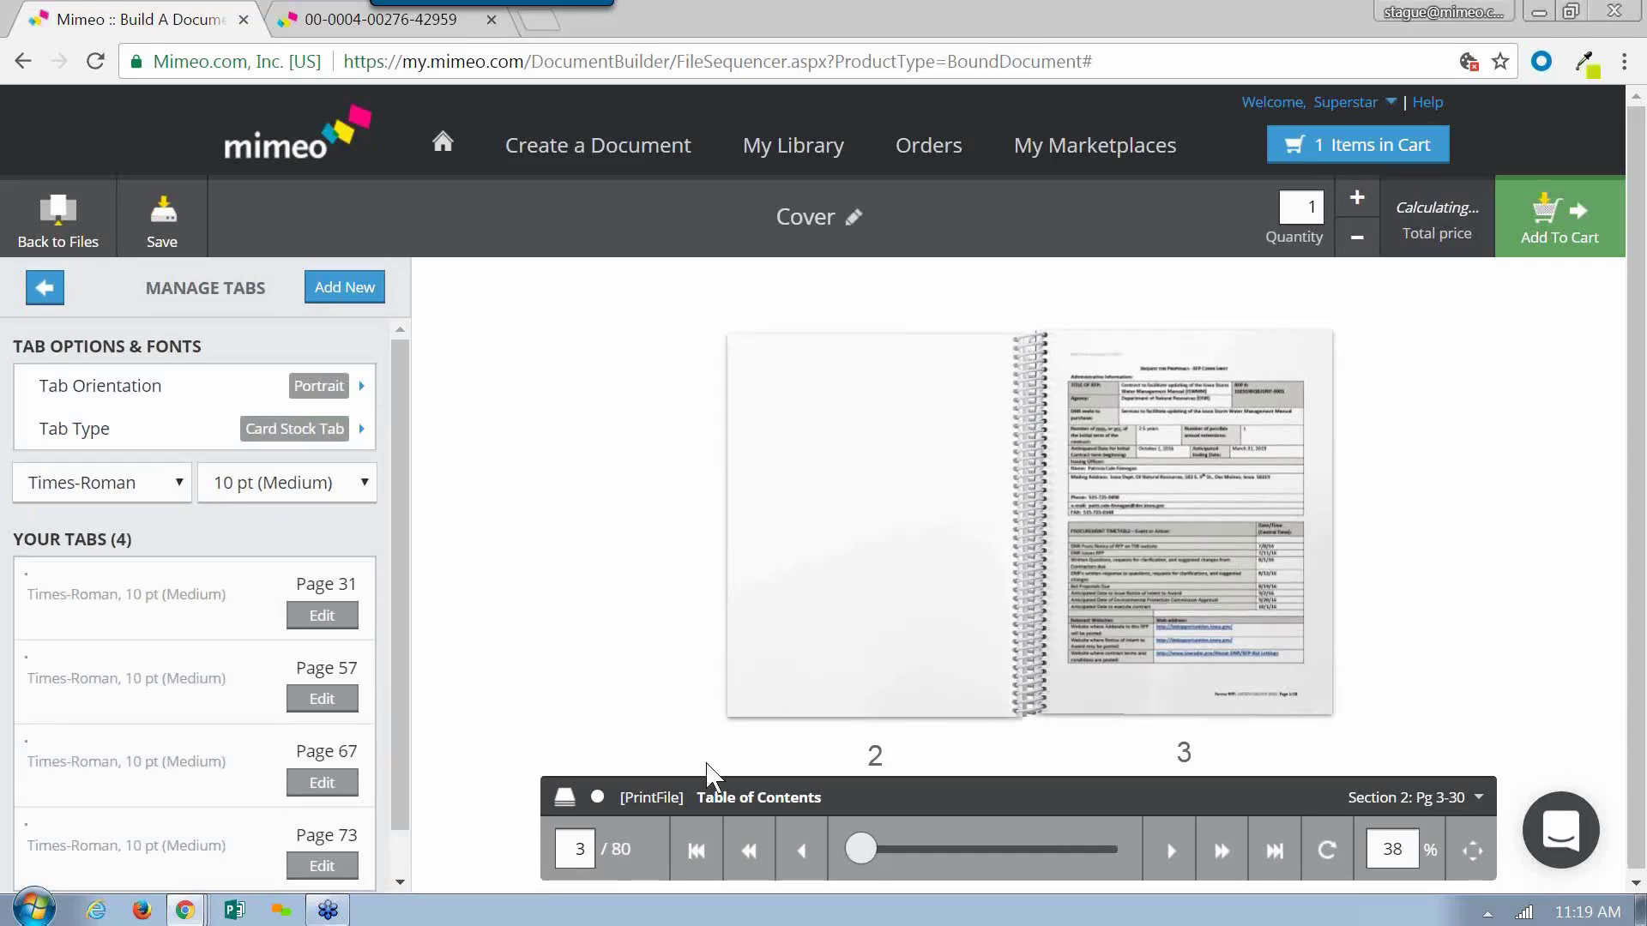
pyautogui.click(694, 855)
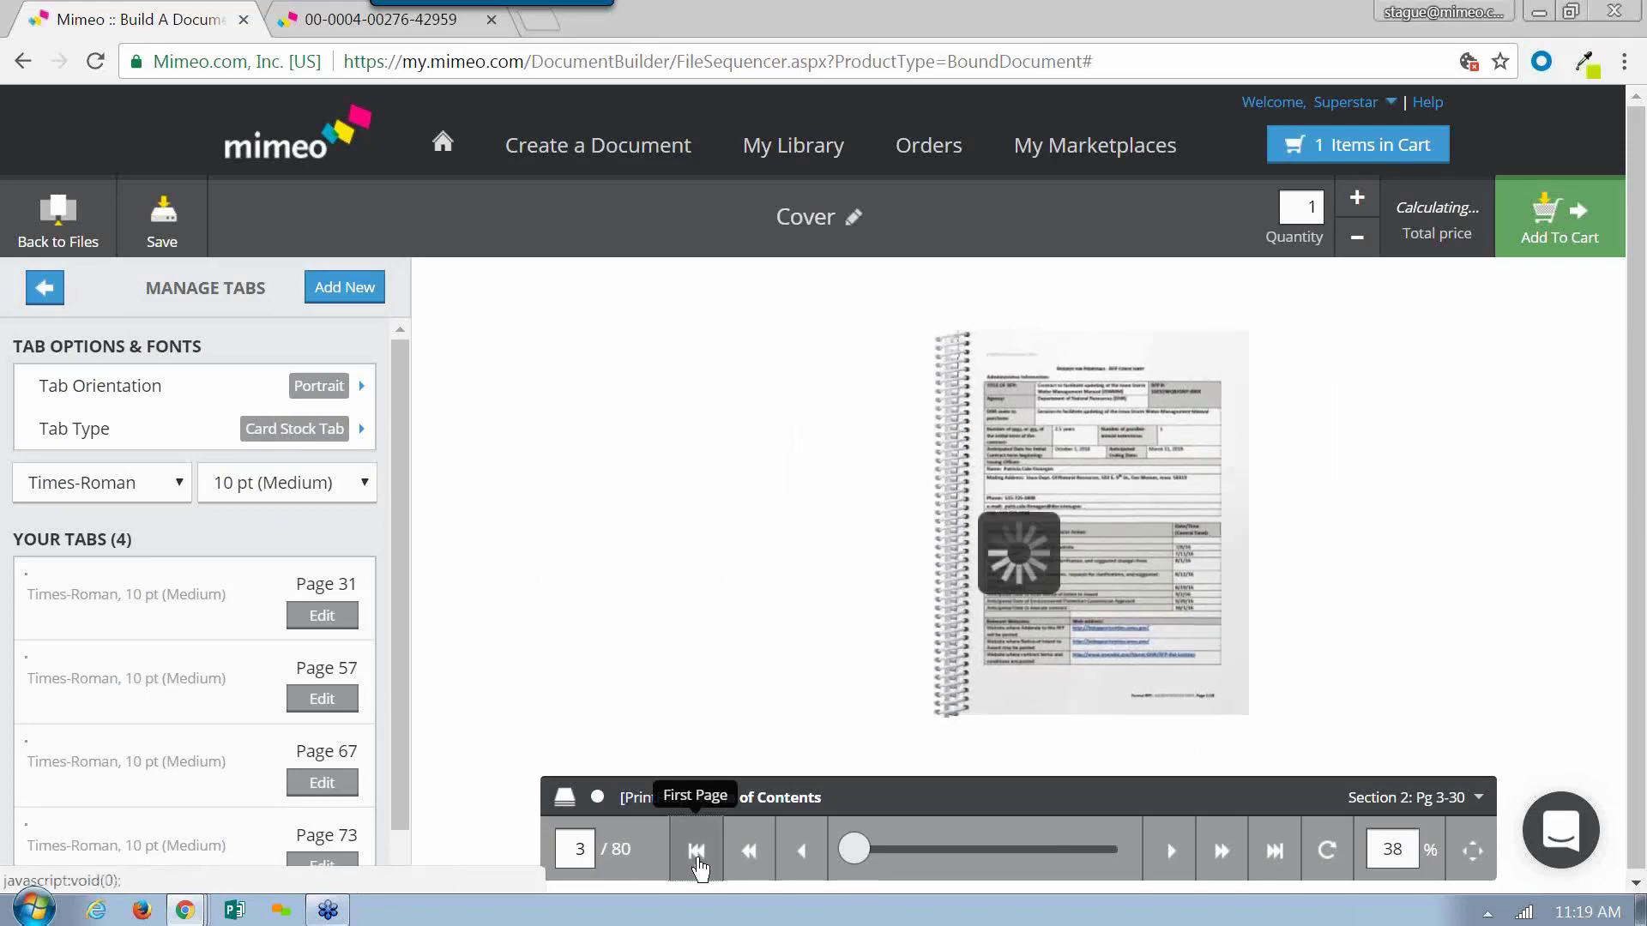
pyautogui.click(45, 291)
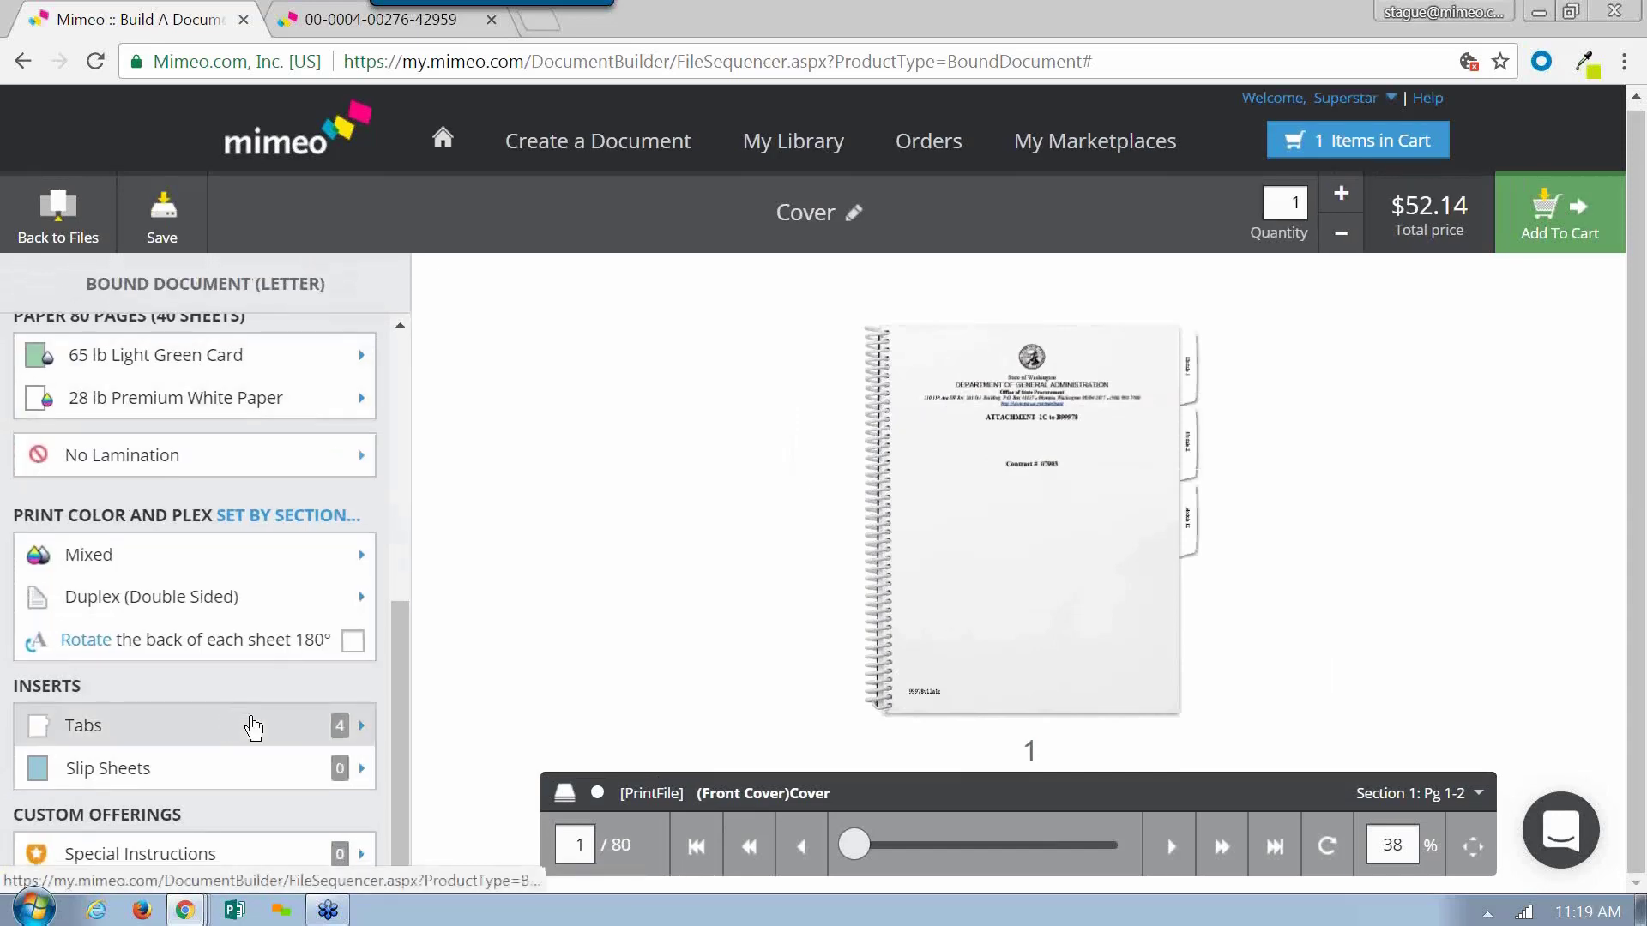
# Step: Review the list of inserted tabs and remove all of them from the document
pyautogui.click(249, 725)
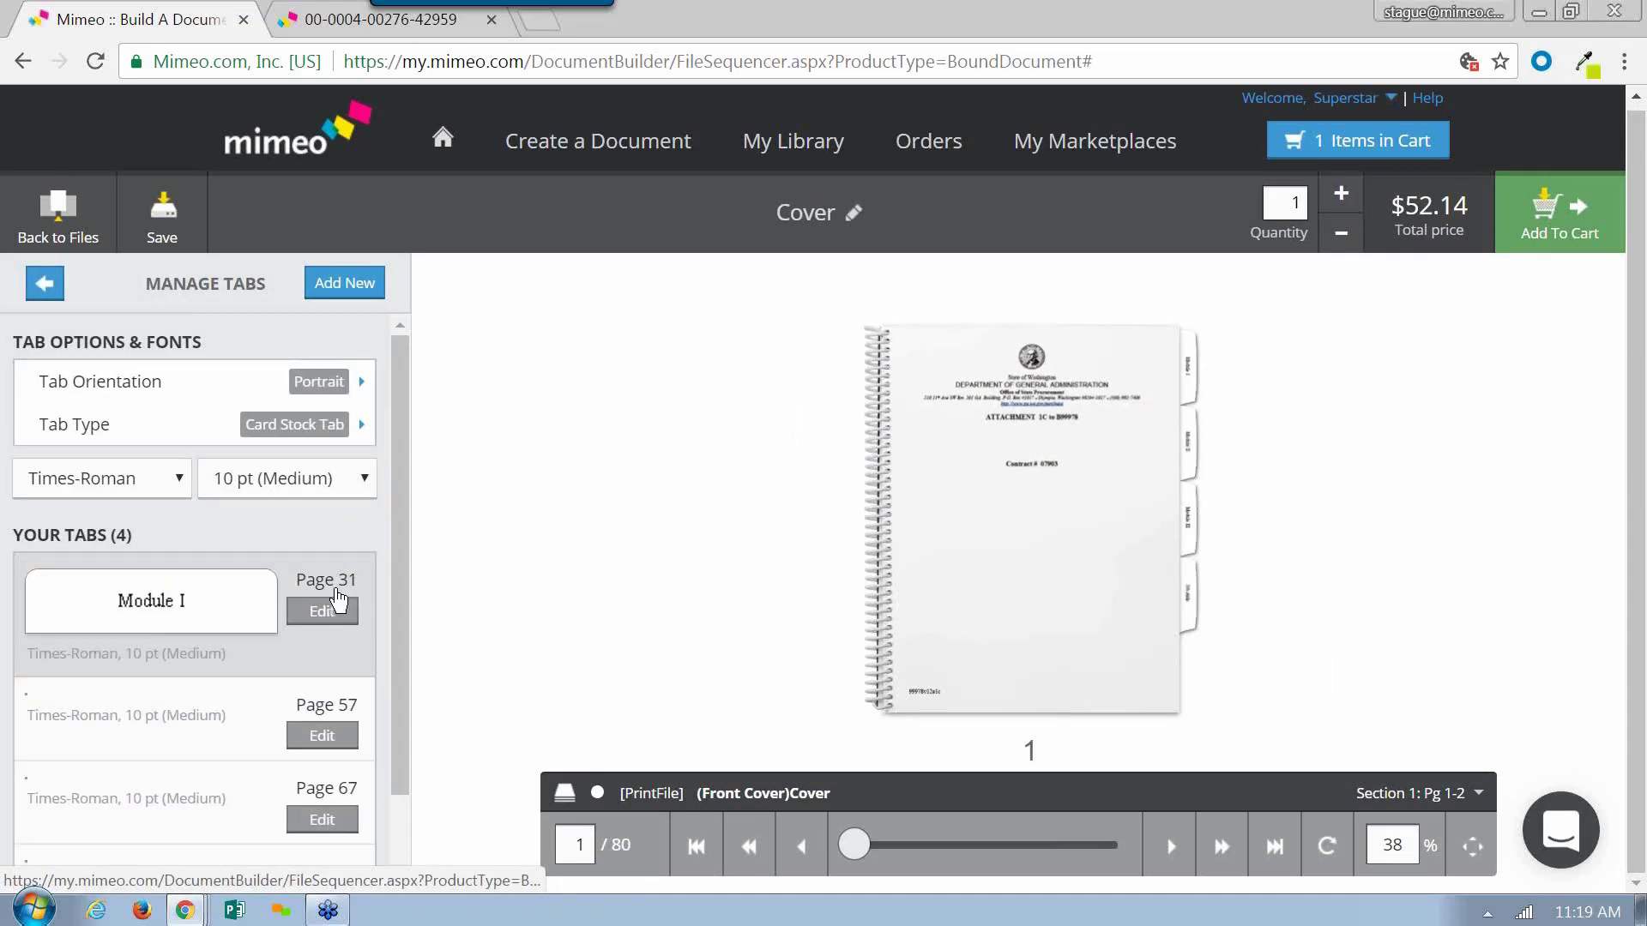
pyautogui.scroll(-1, 221, 403)
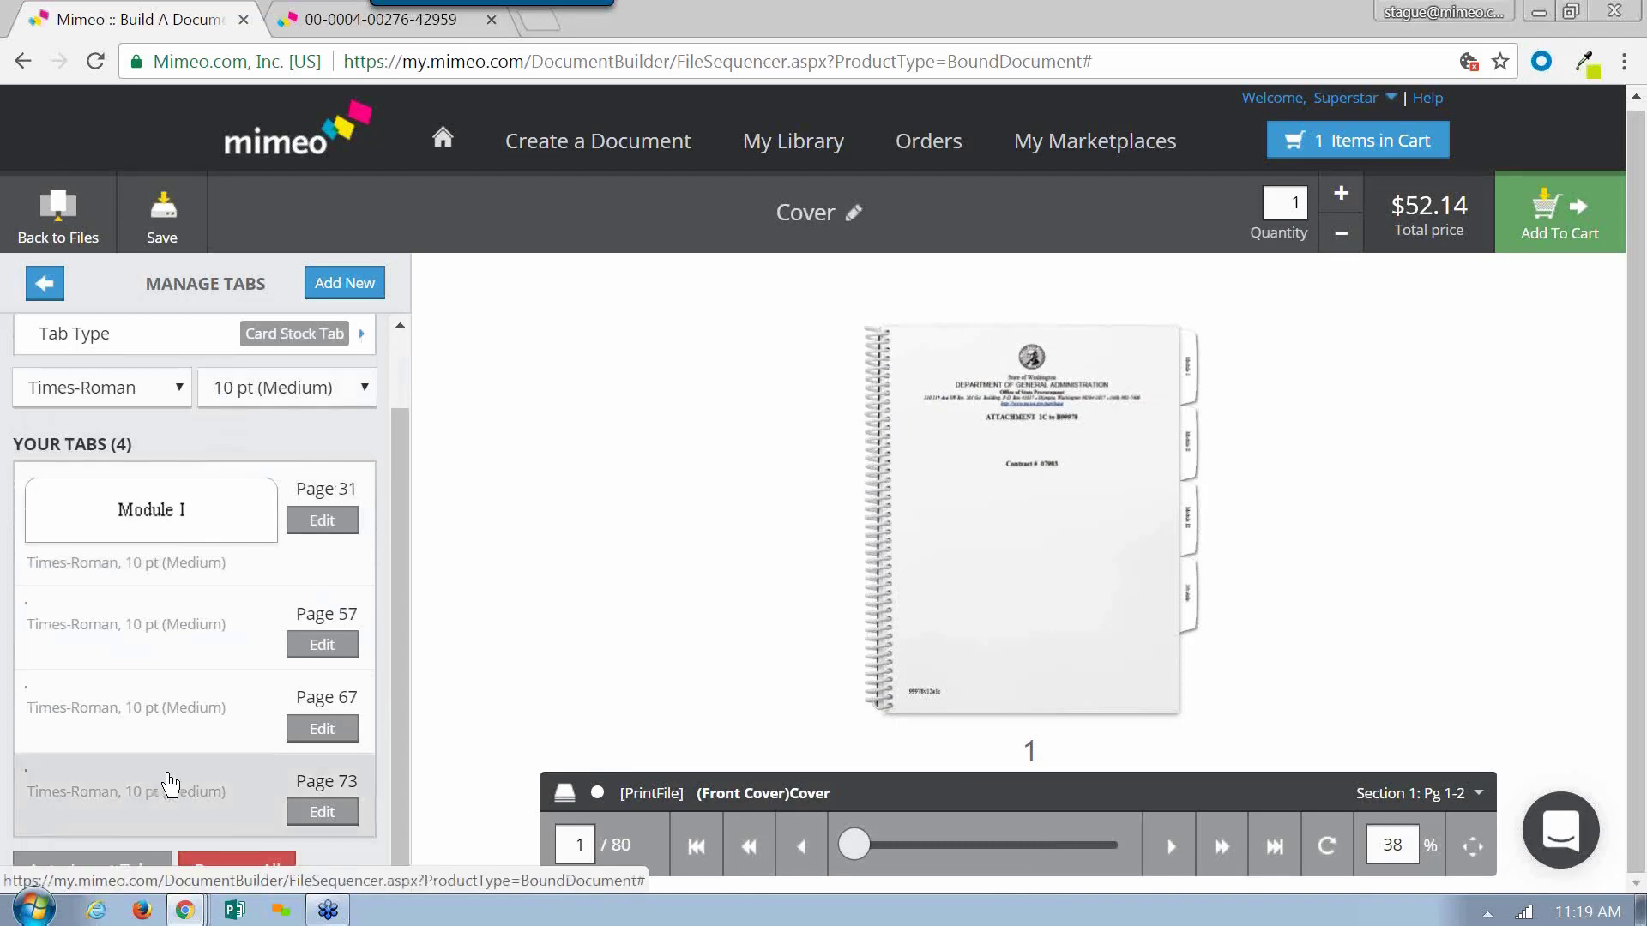
pyautogui.click(234, 853)
pyautogui.click(328, 412)
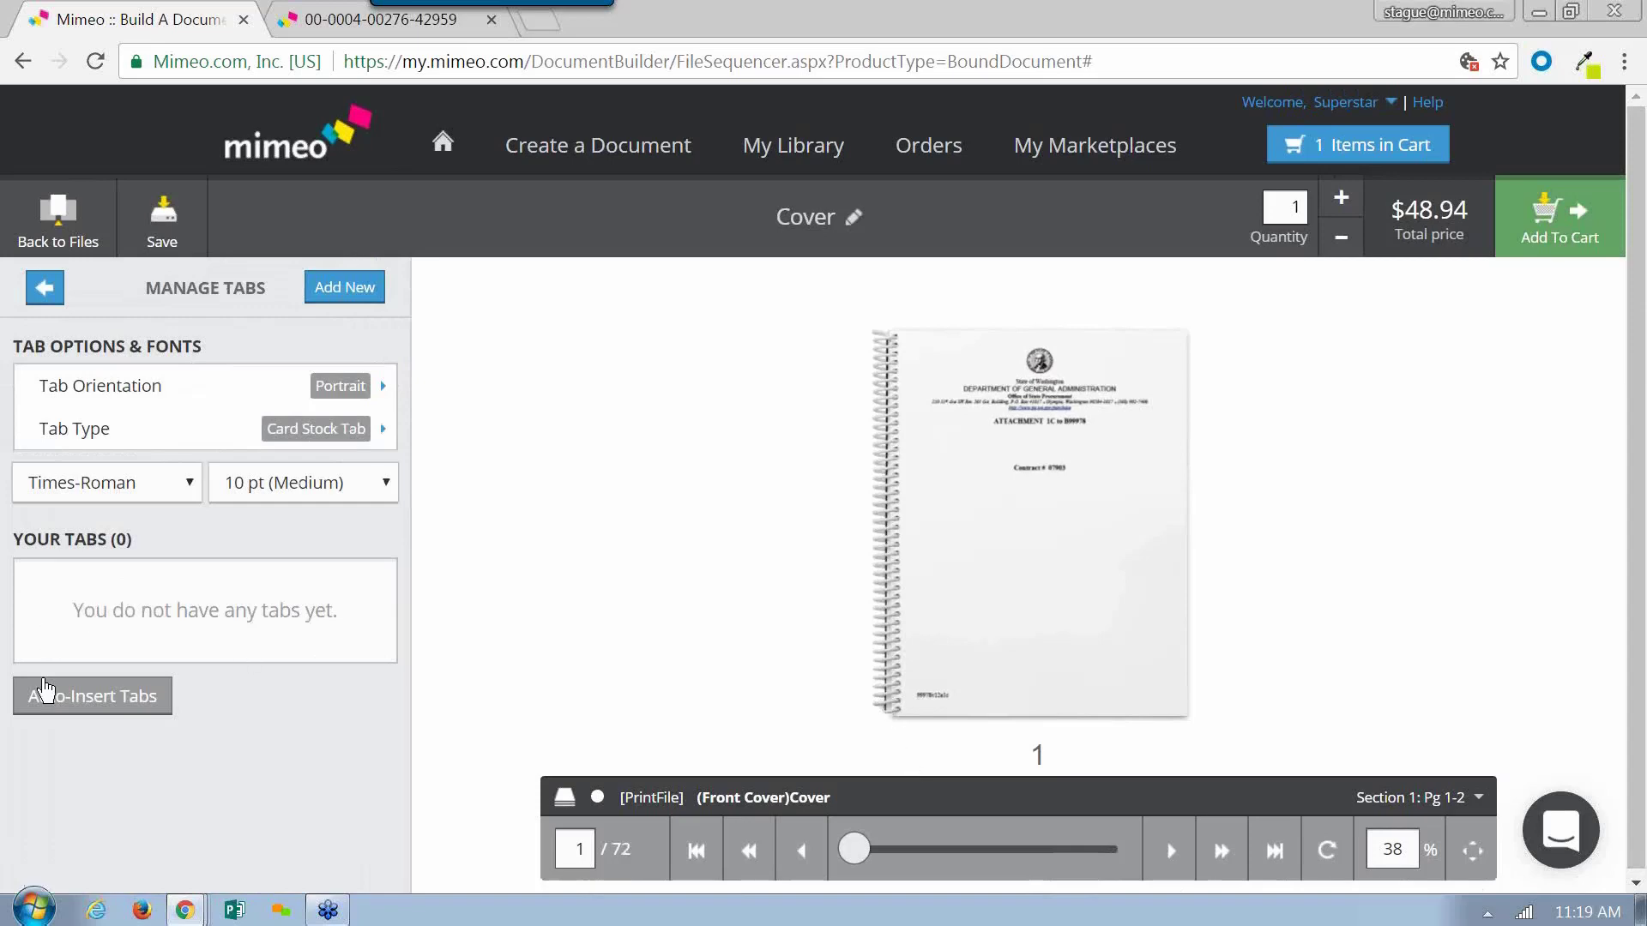
# Step: Auto-insert tabs between the print files with the file names as labels, and turn the preview to the Module I tab
pyautogui.click(100, 695)
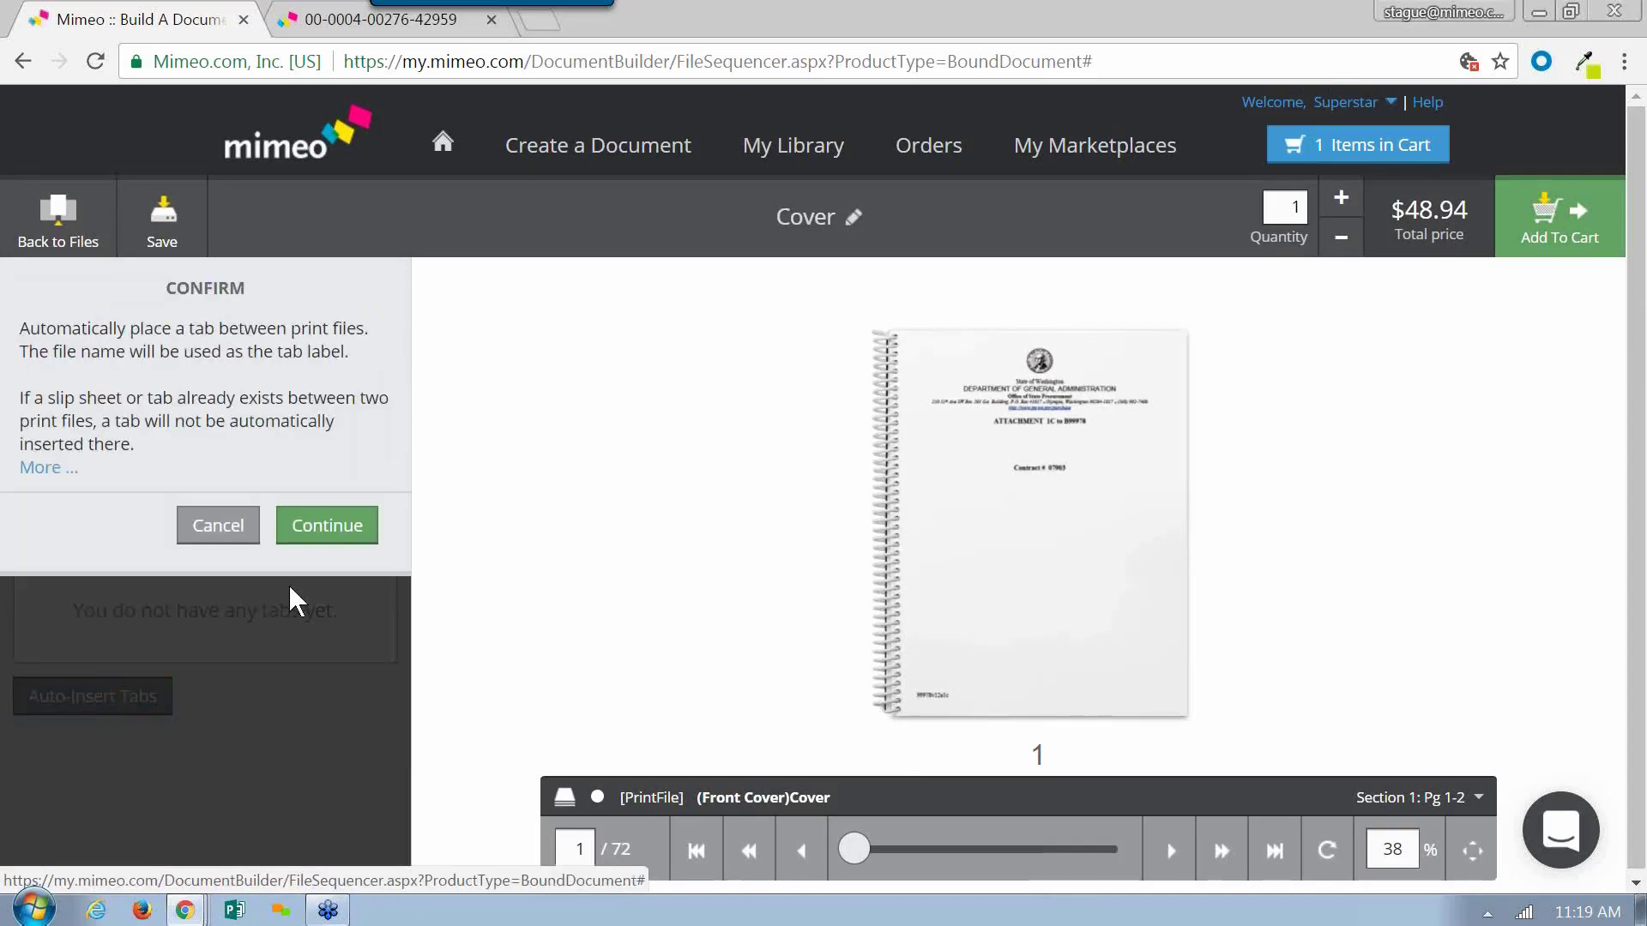
pyautogui.click(328, 518)
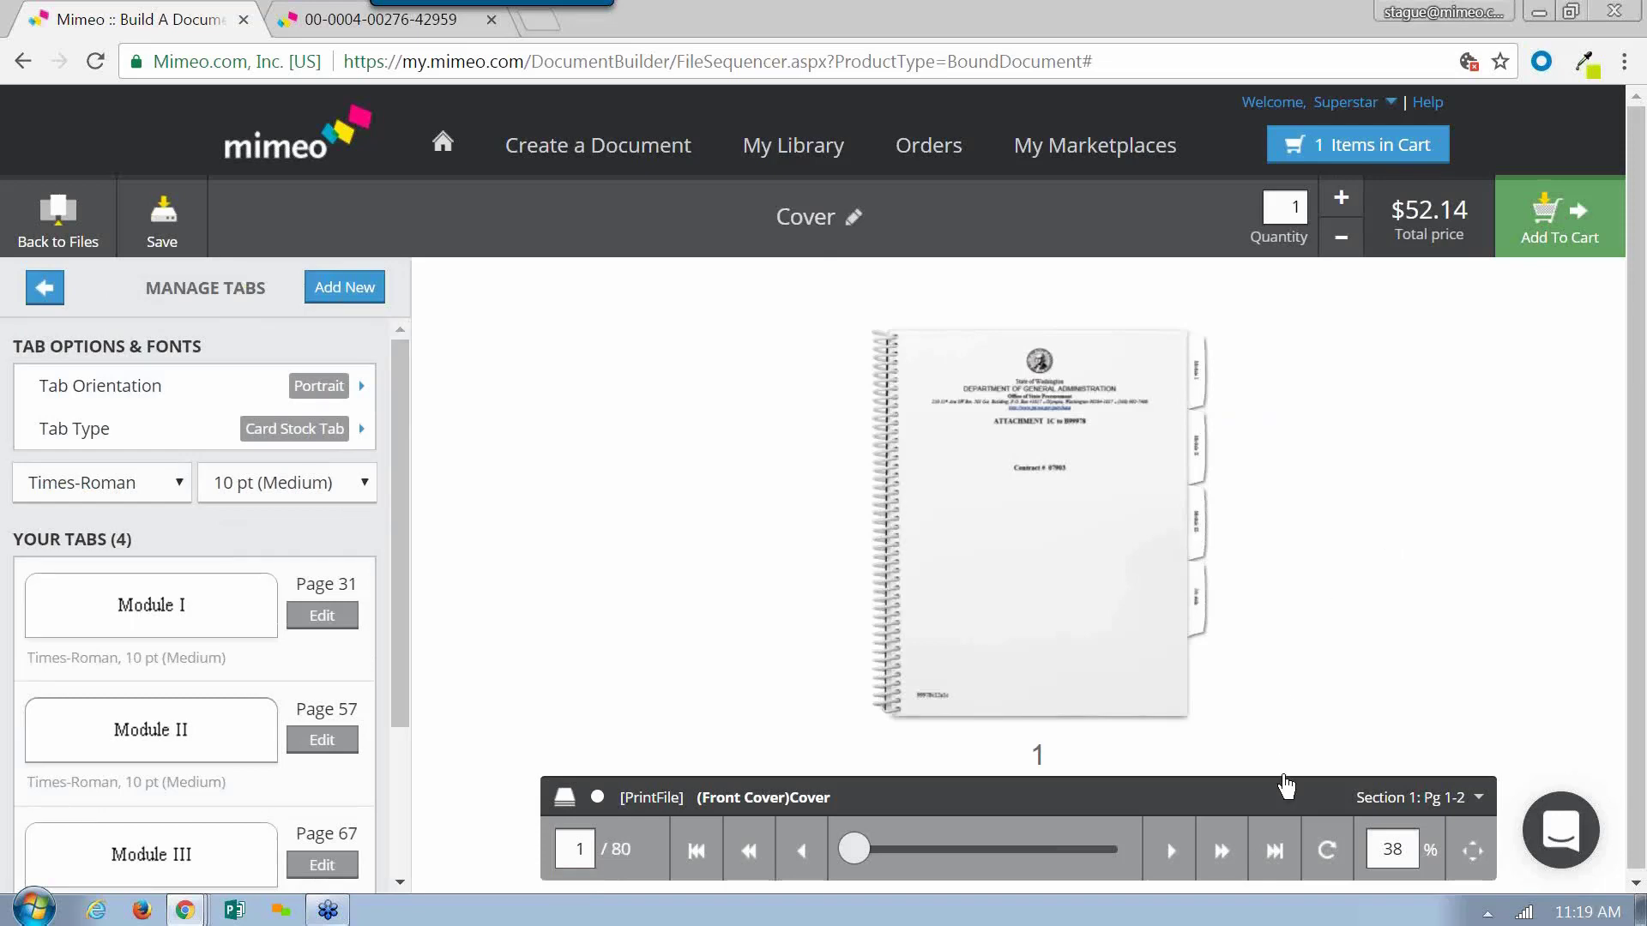
pyautogui.click(1199, 397)
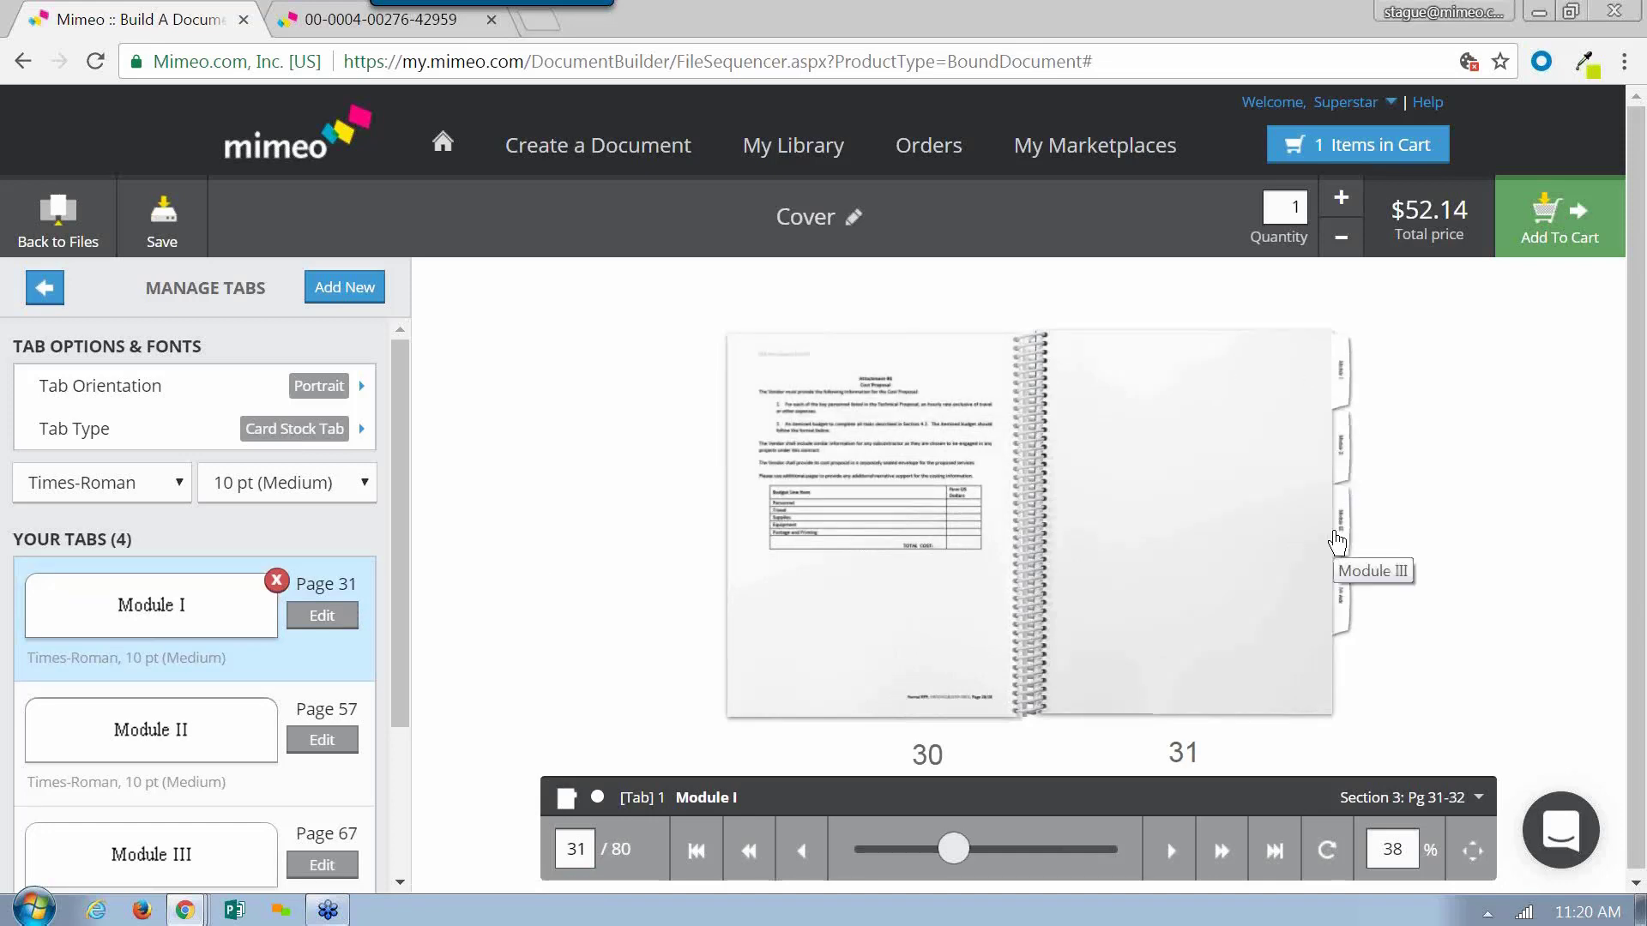
# Step: Review the document's list of print file and tab sections, and return the preview to the front cover
pyautogui.click(1478, 800)
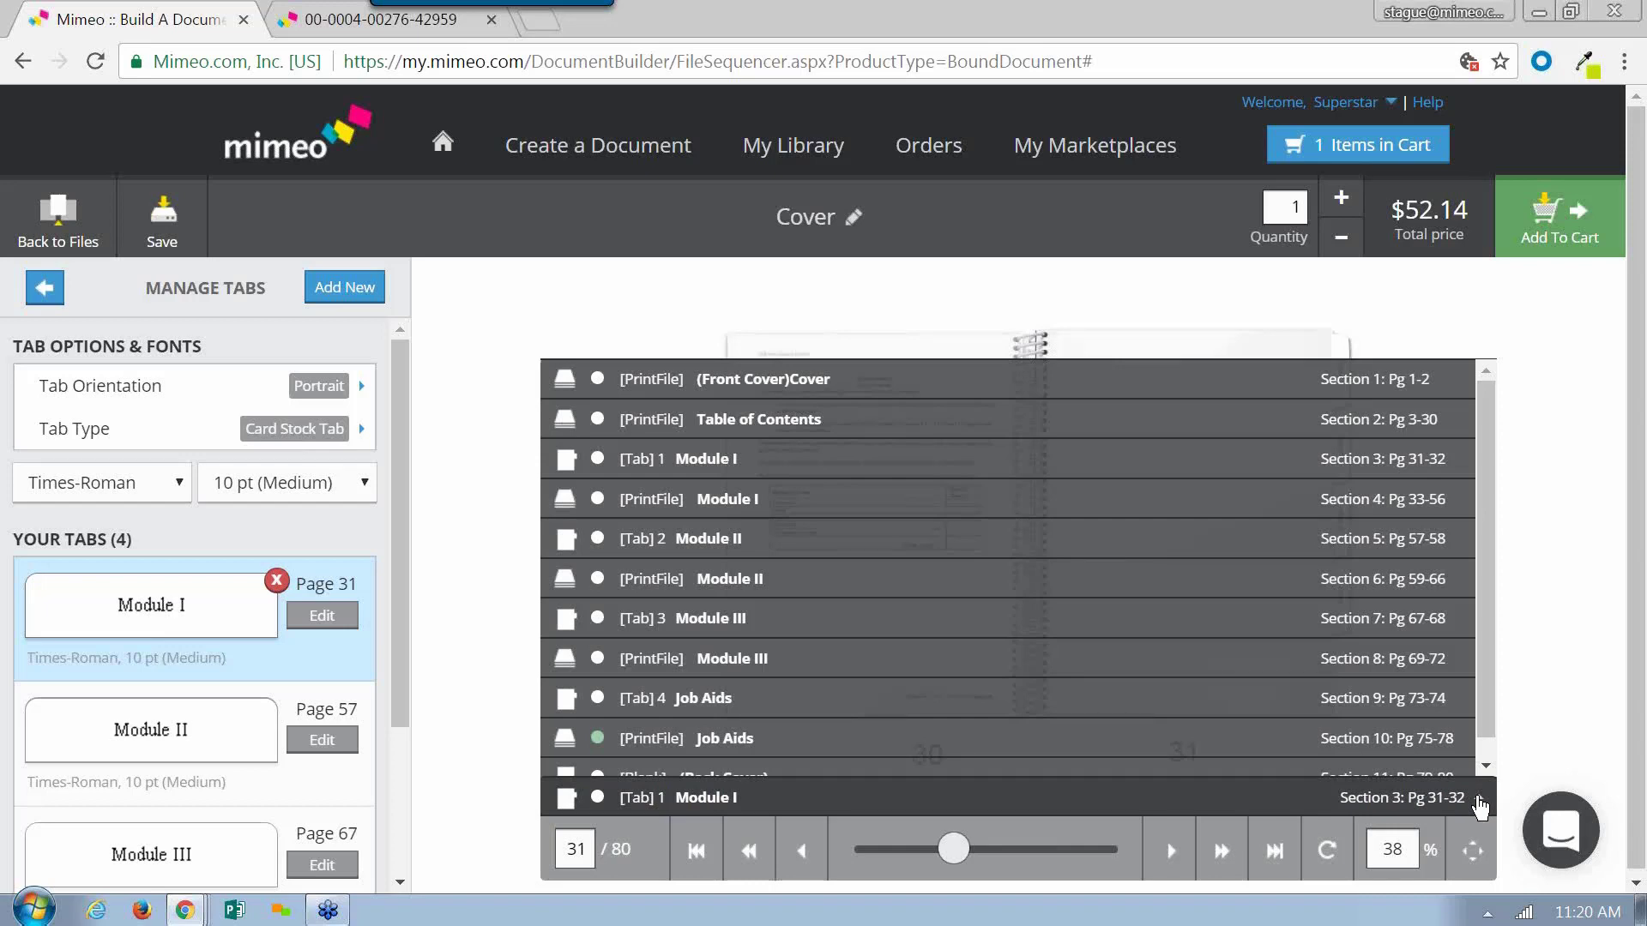
pyautogui.click(1478, 802)
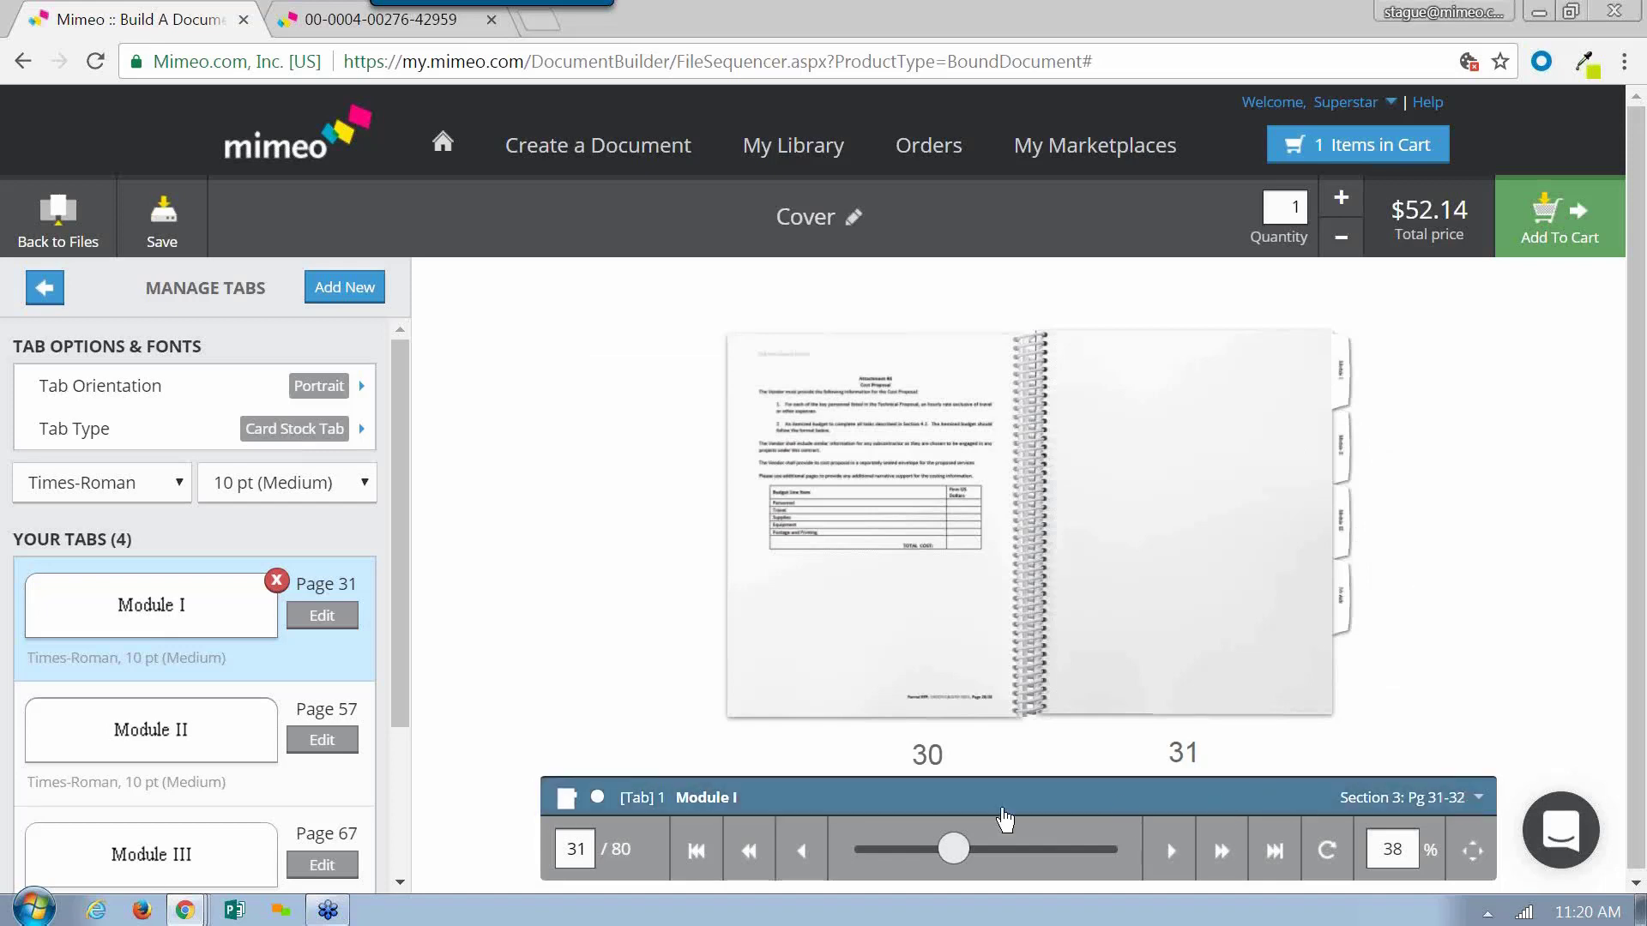
pyautogui.click(1478, 800)
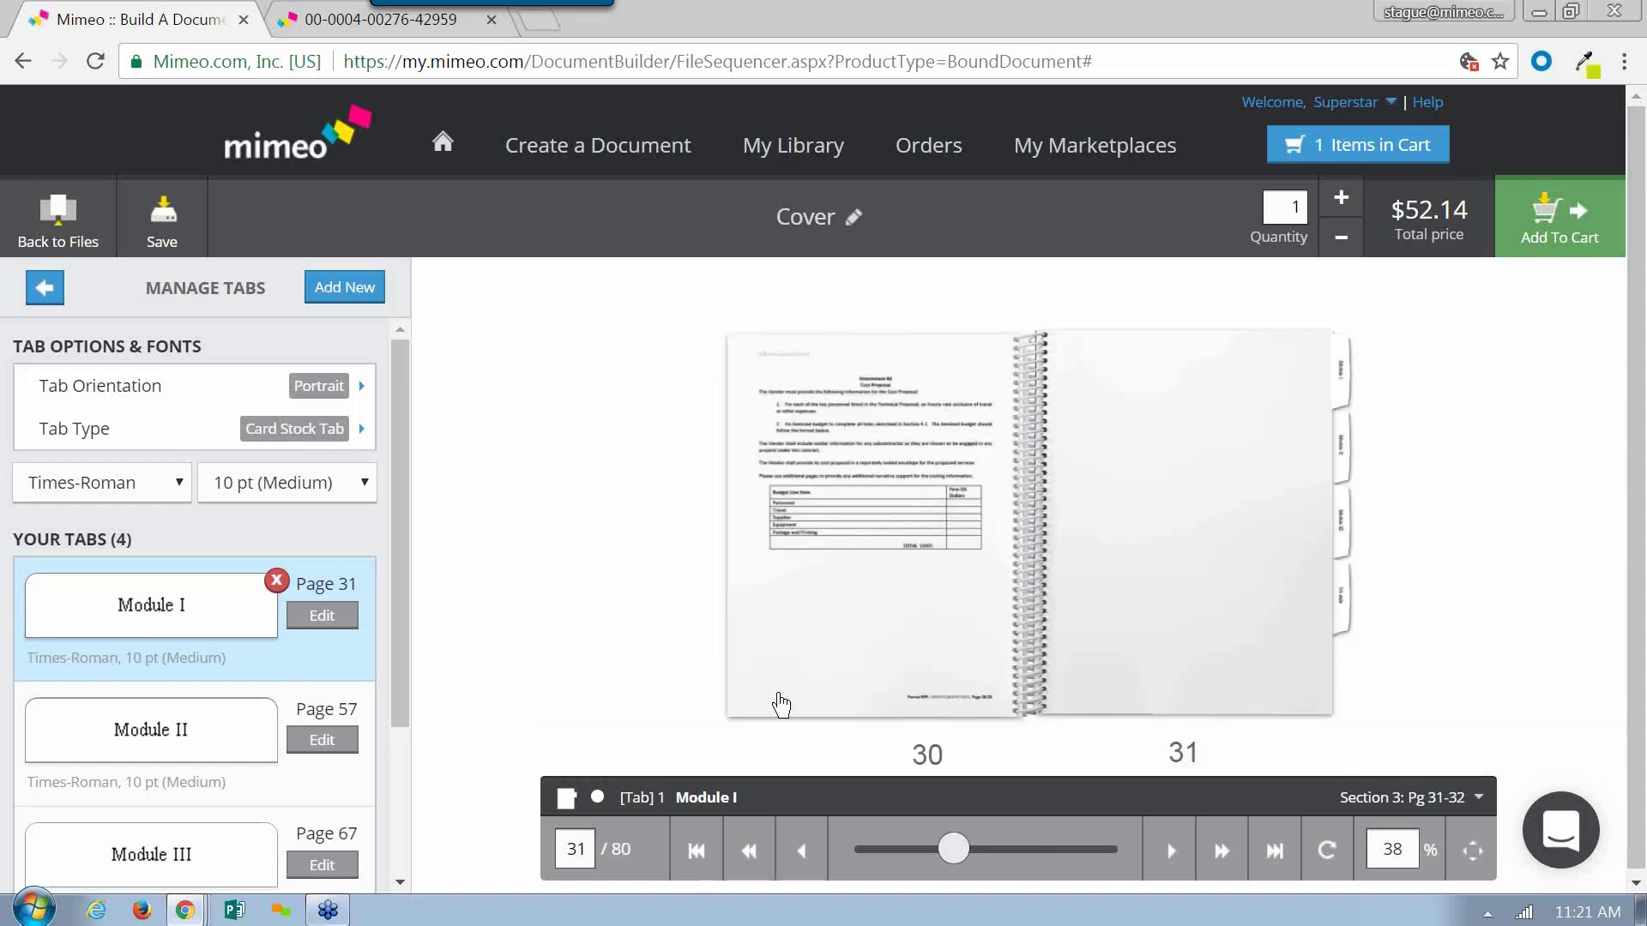
pyautogui.click(697, 850)
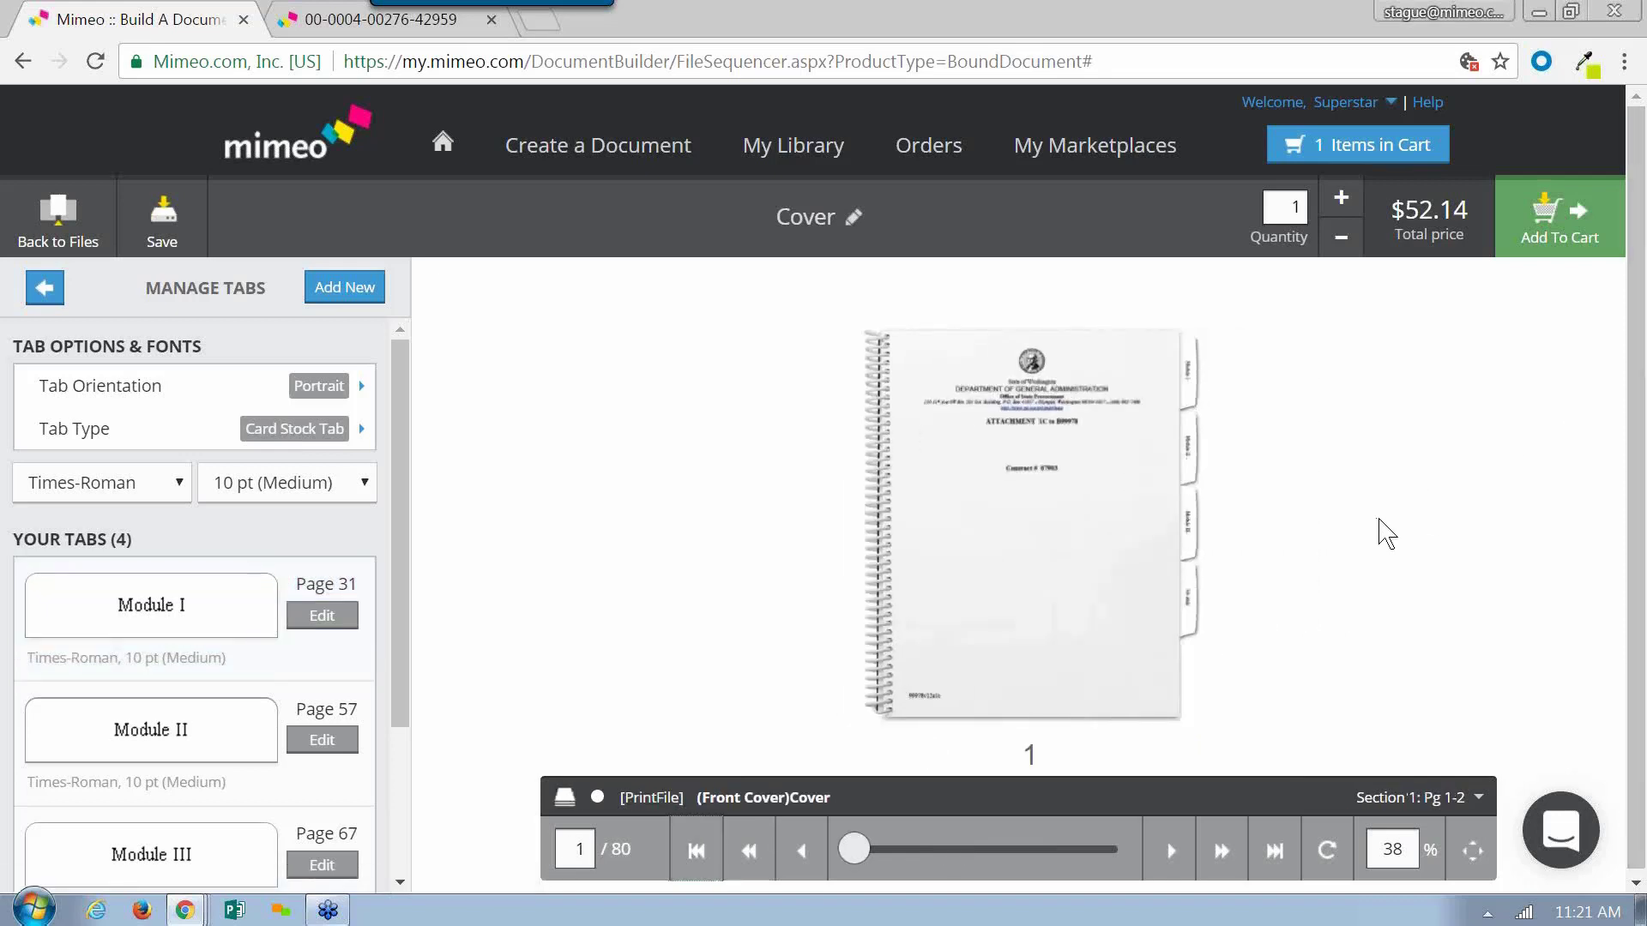
# Step: Send the document to the cart, setting it to save in the Current Manuals folder of My Library as Training Manual 1
pyautogui.click(1552, 225)
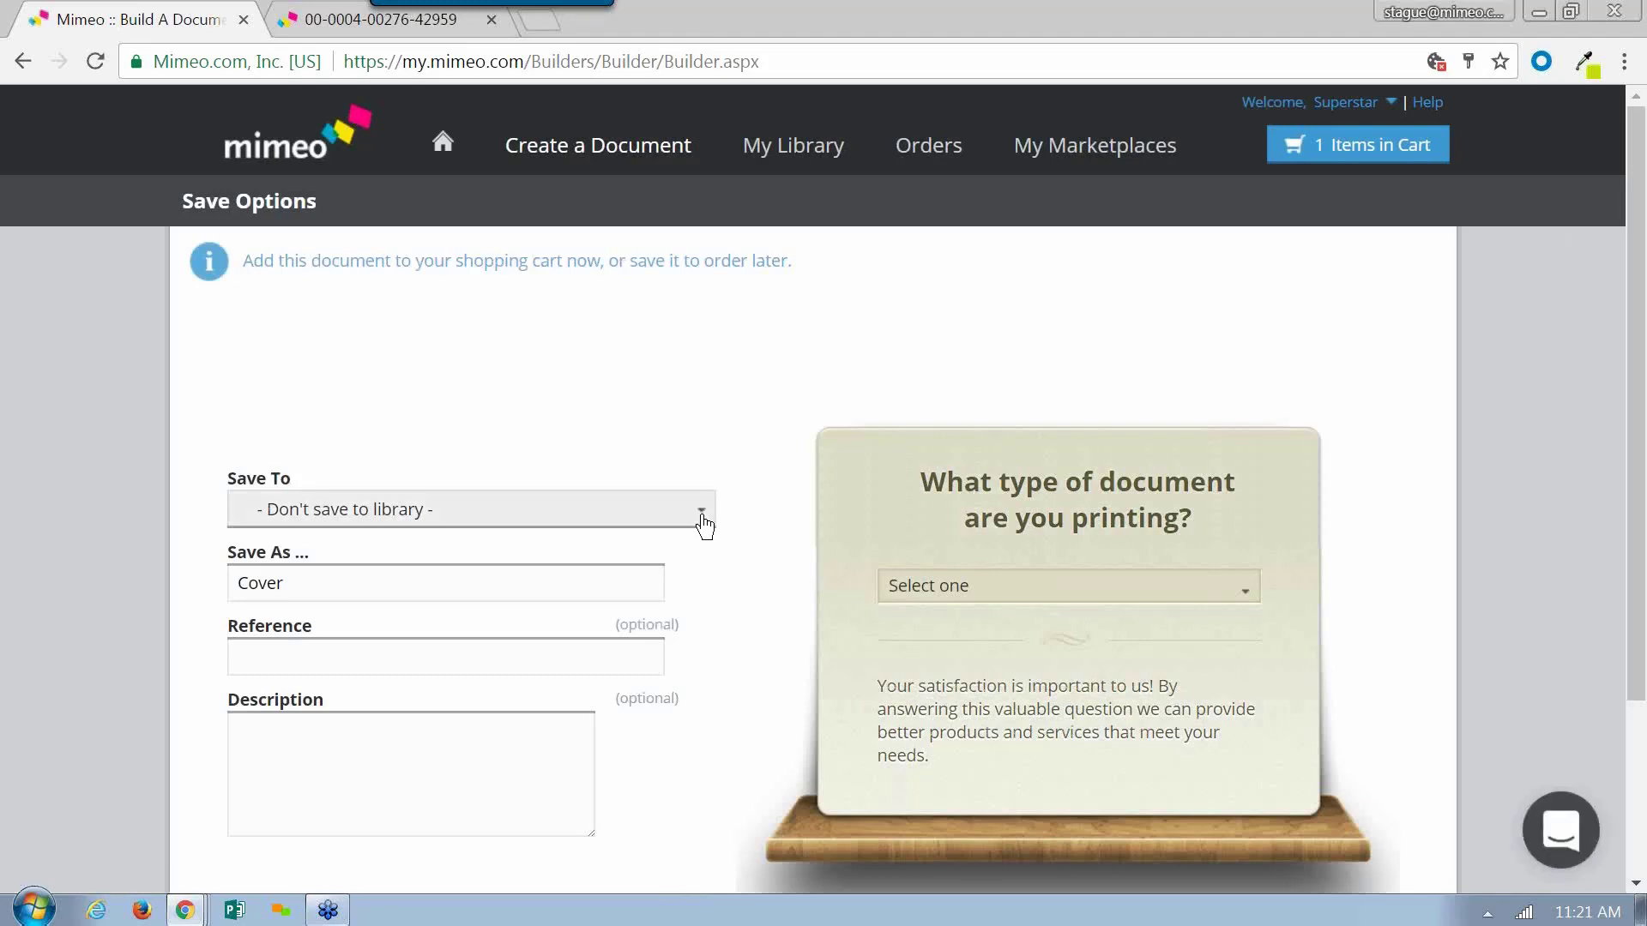
pyautogui.click(701, 513)
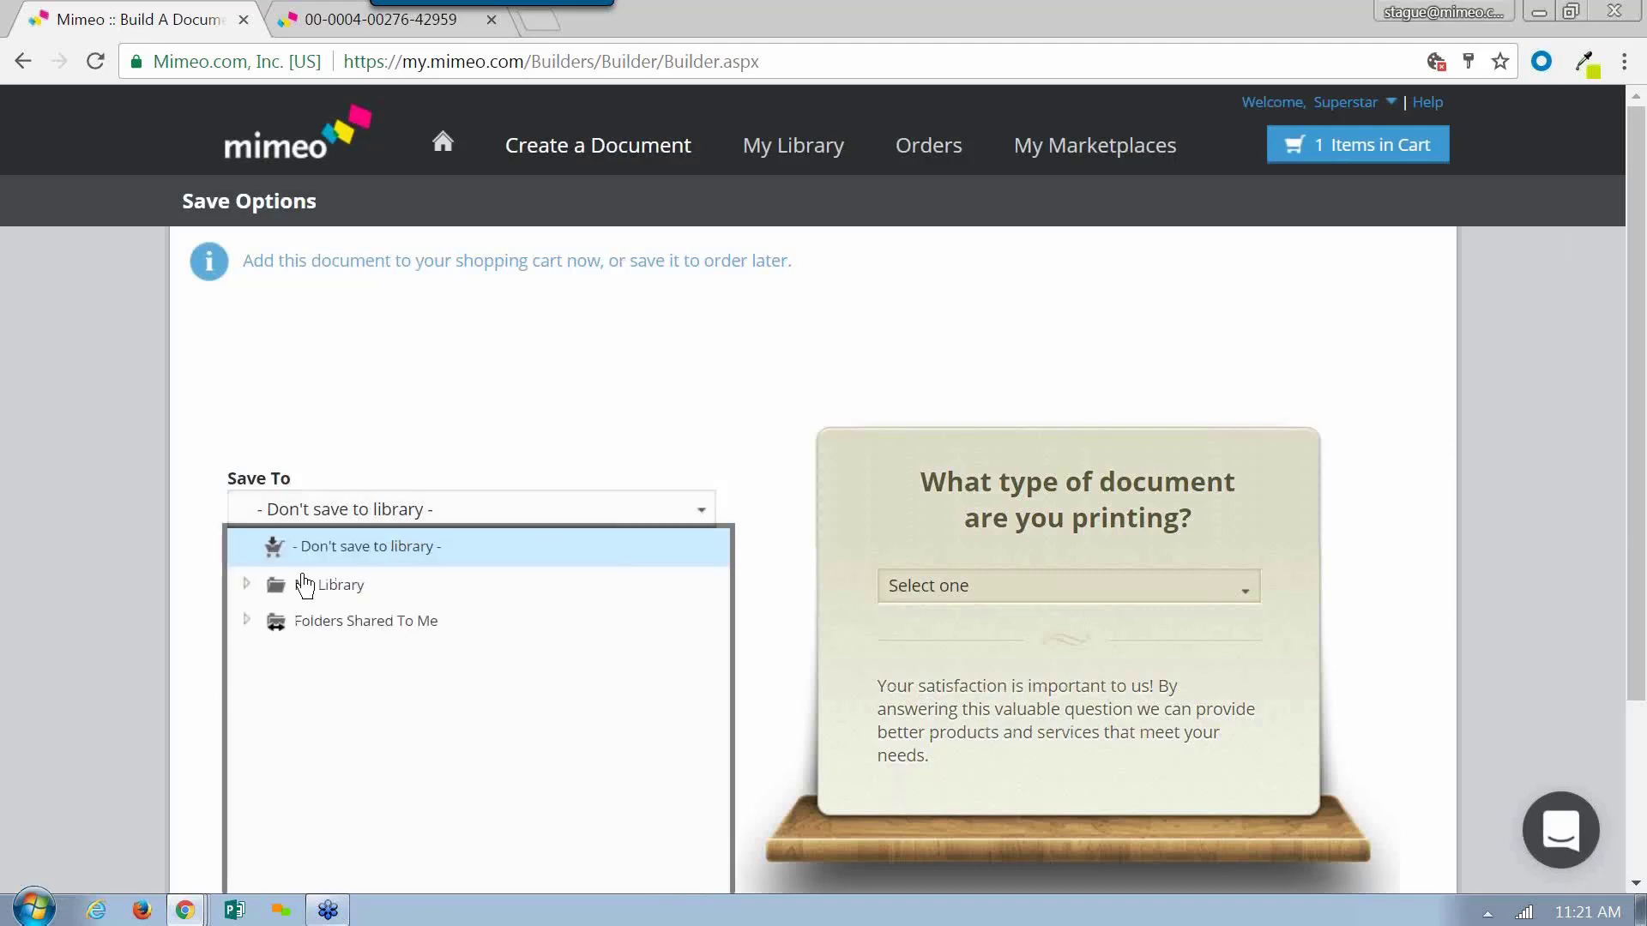
pyautogui.click(247, 584)
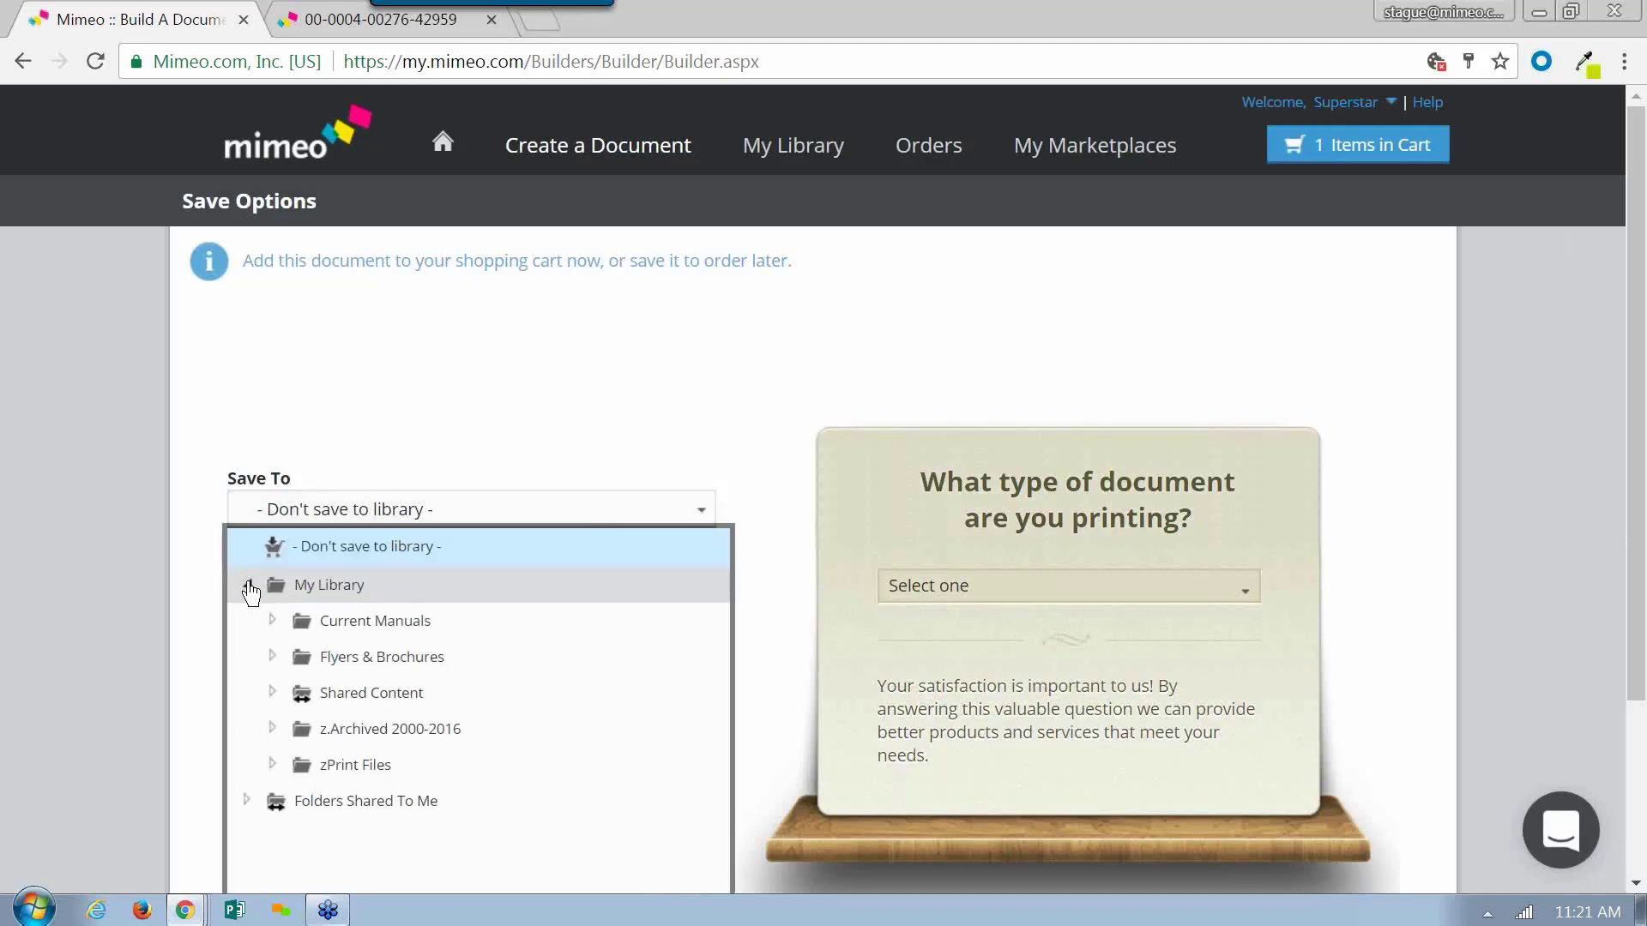
pyautogui.click(416, 631)
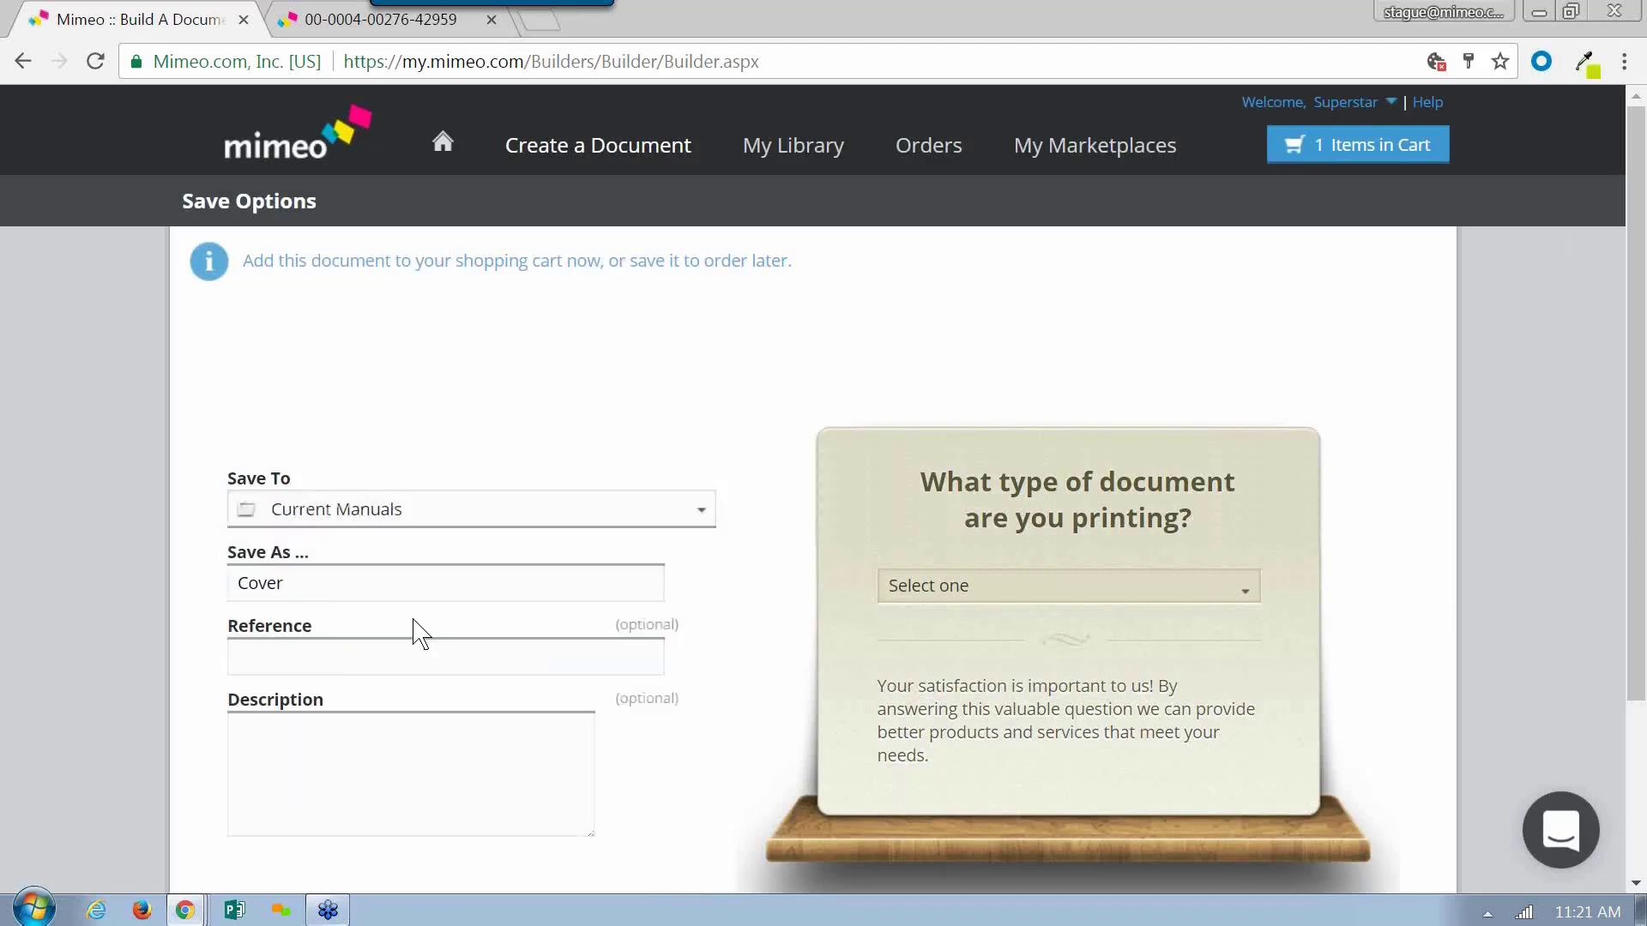
pyautogui.doubleClick(405, 583)
pyautogui.write('Training Manual 1')
pyautogui.scroll(-3, 798, 338)
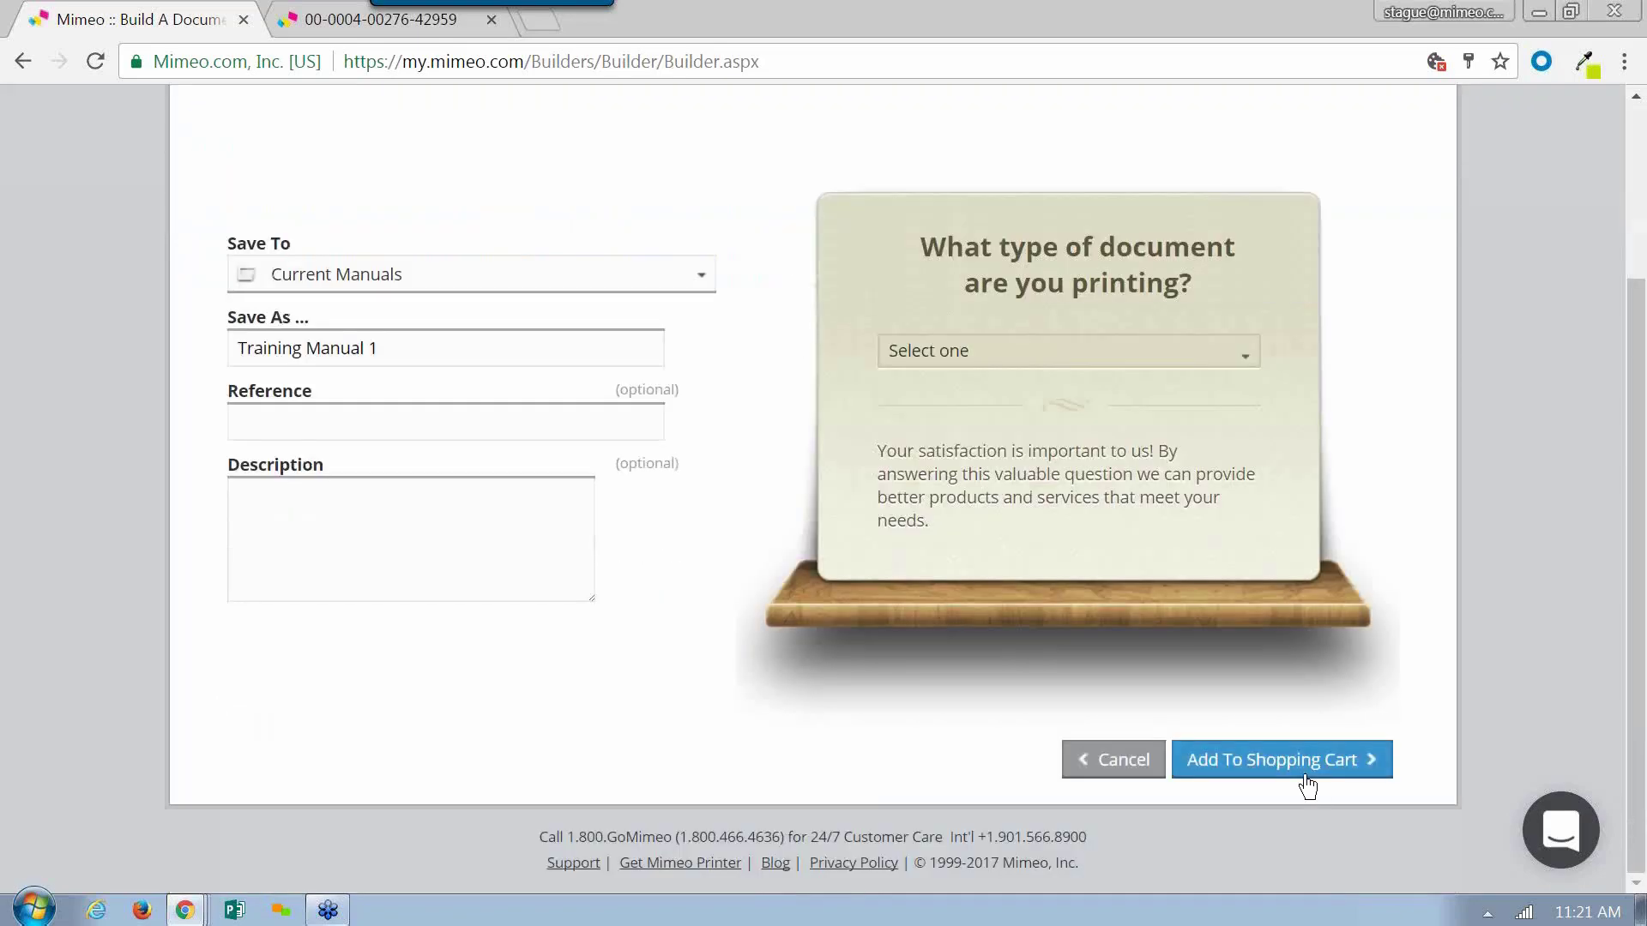